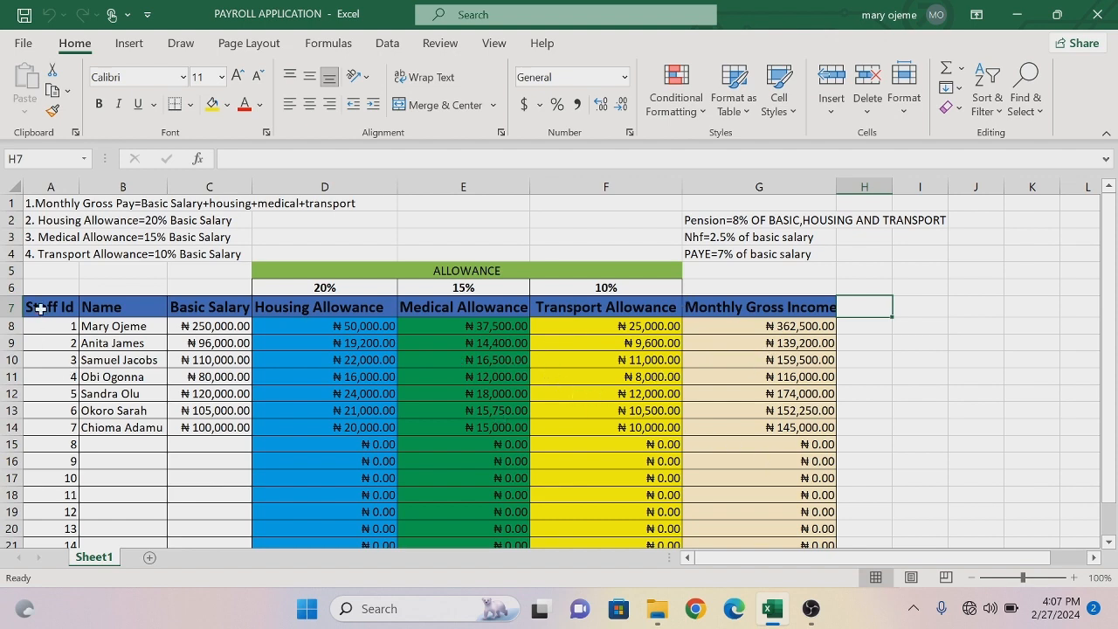
- Convert the payroll range A7:G22 into a table, using its first row as headers
left_click_drag(39, 308, 808, 504)
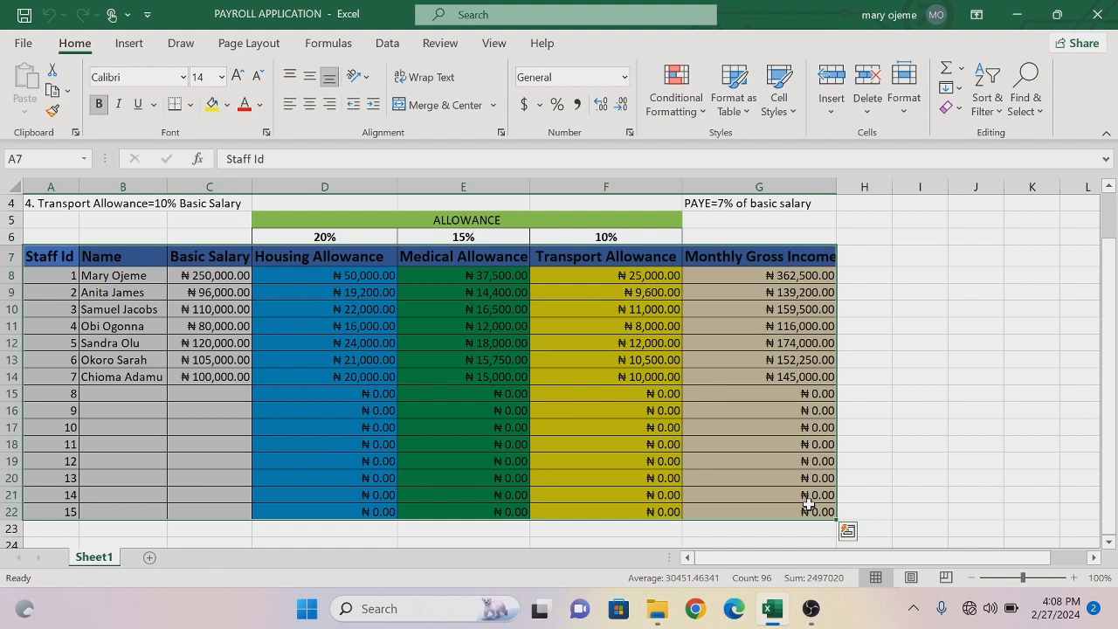
key("ctrl+t")
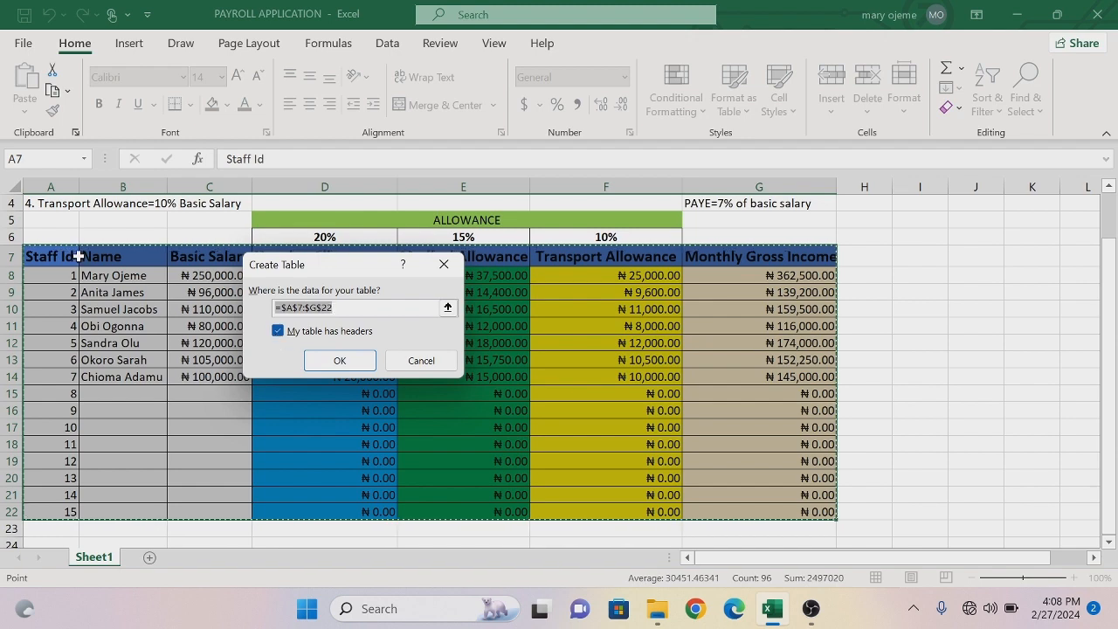
left_click(341, 361)
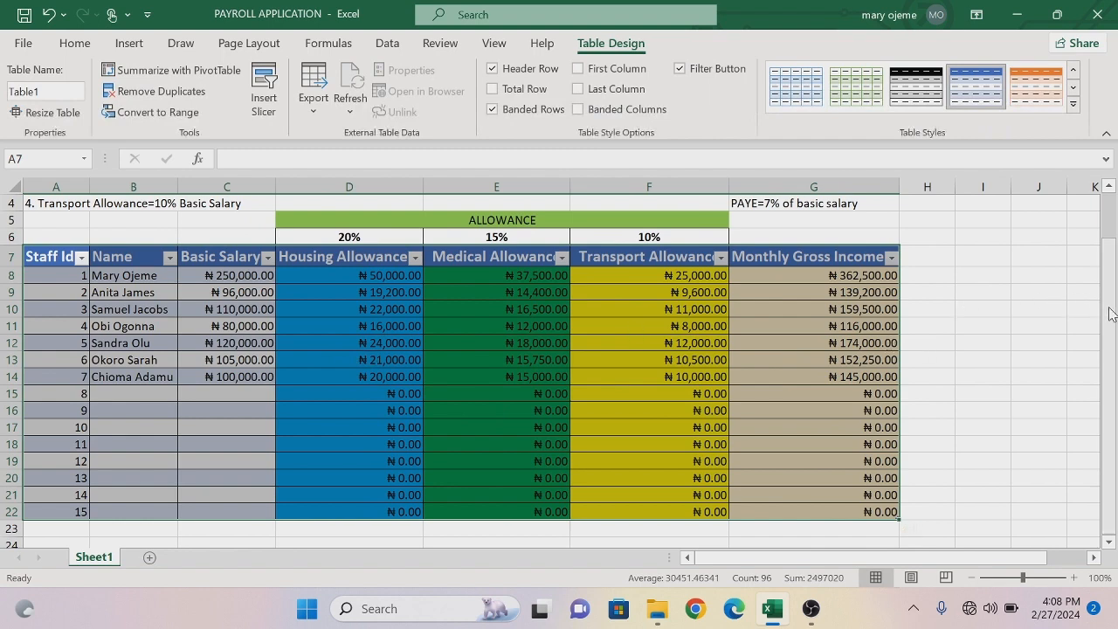
- Add an Employee Pension column header in cell H7, directly after Monthly Gross Income
left_click_drag(1112, 310, 1107, 271)
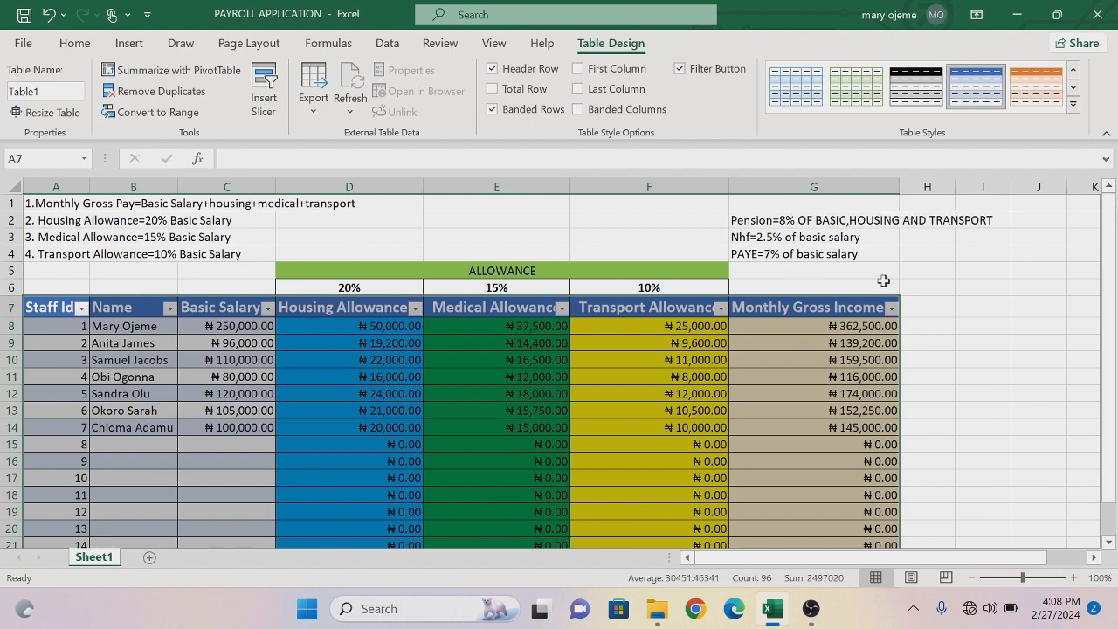
left_click(923, 306)
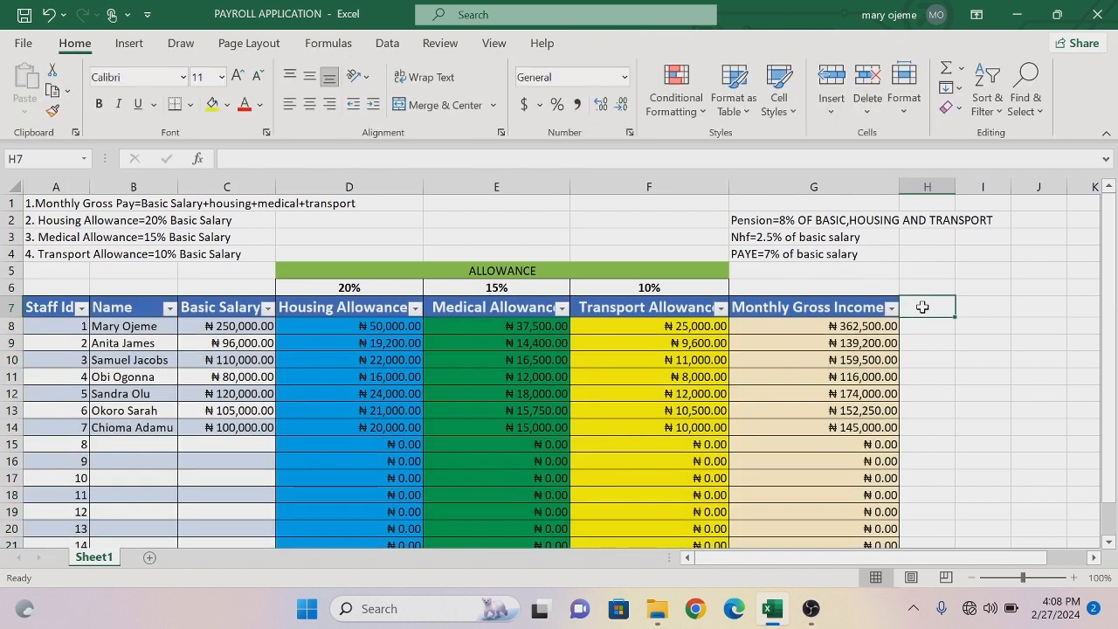
type("Em")
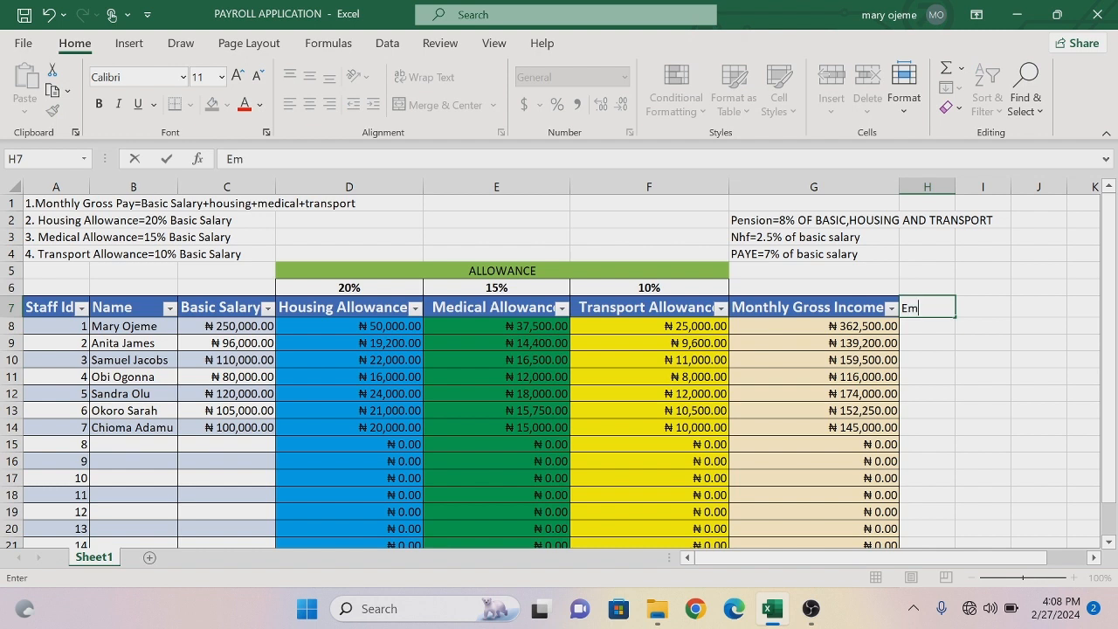
type("ployee Pen")
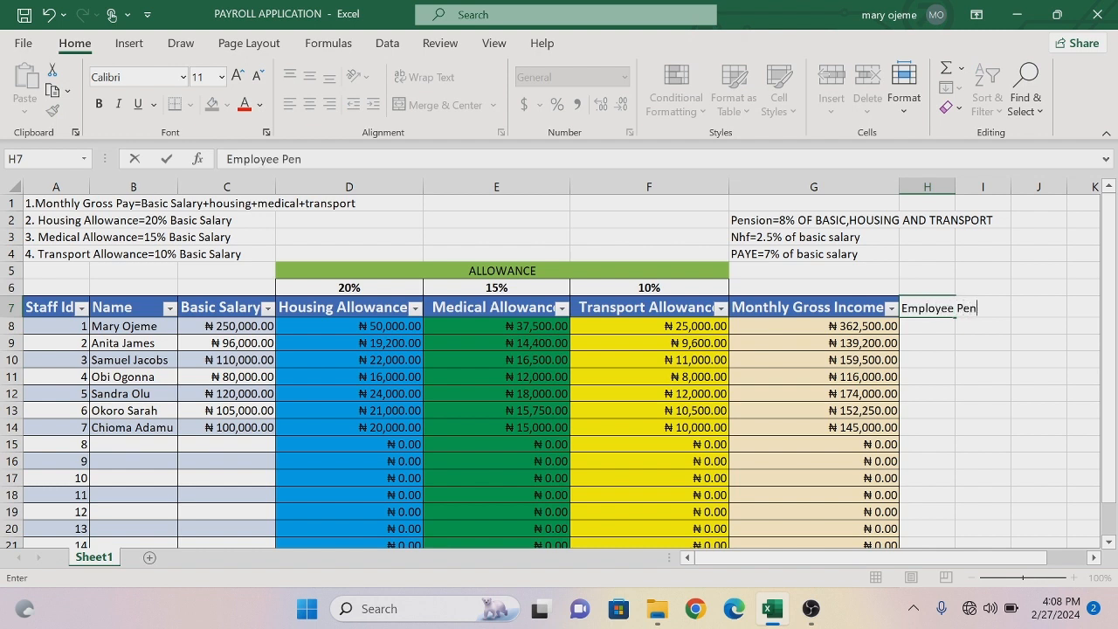
type("sion")
key("Return")
- Add the column headers NHF in cell I7 and PAYE in cell J7
left_click(988, 309)
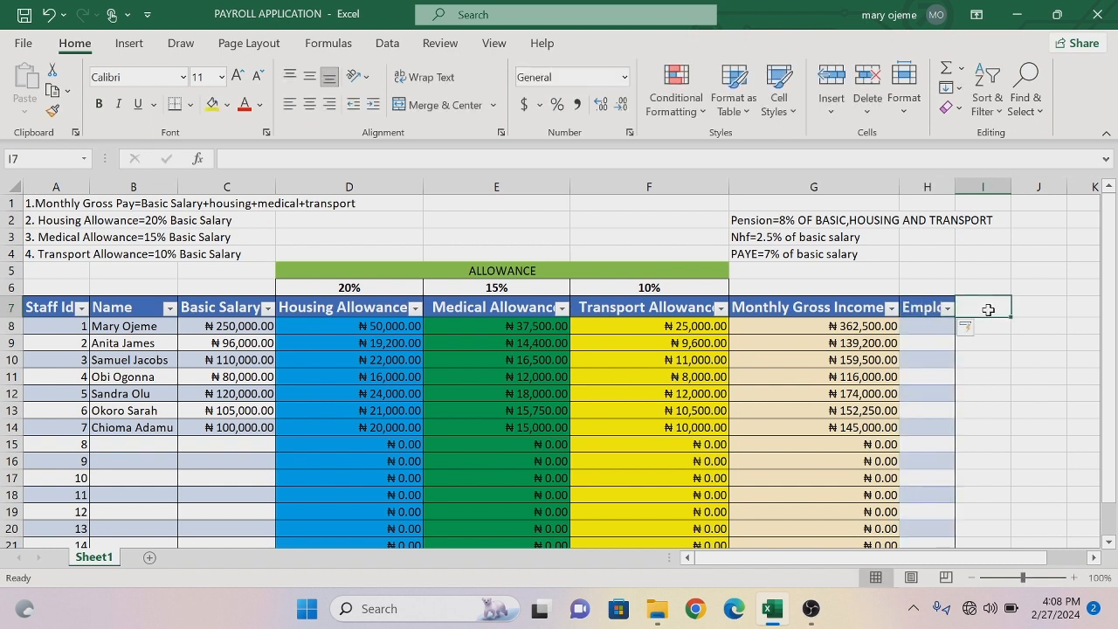
type("N")
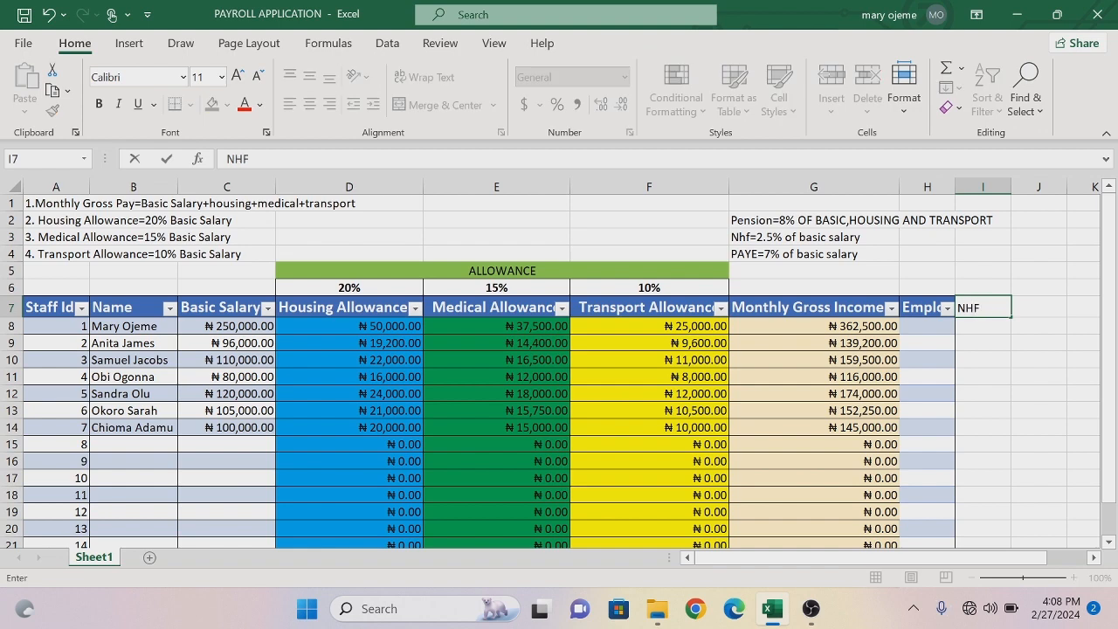
type("HF")
key("Return")
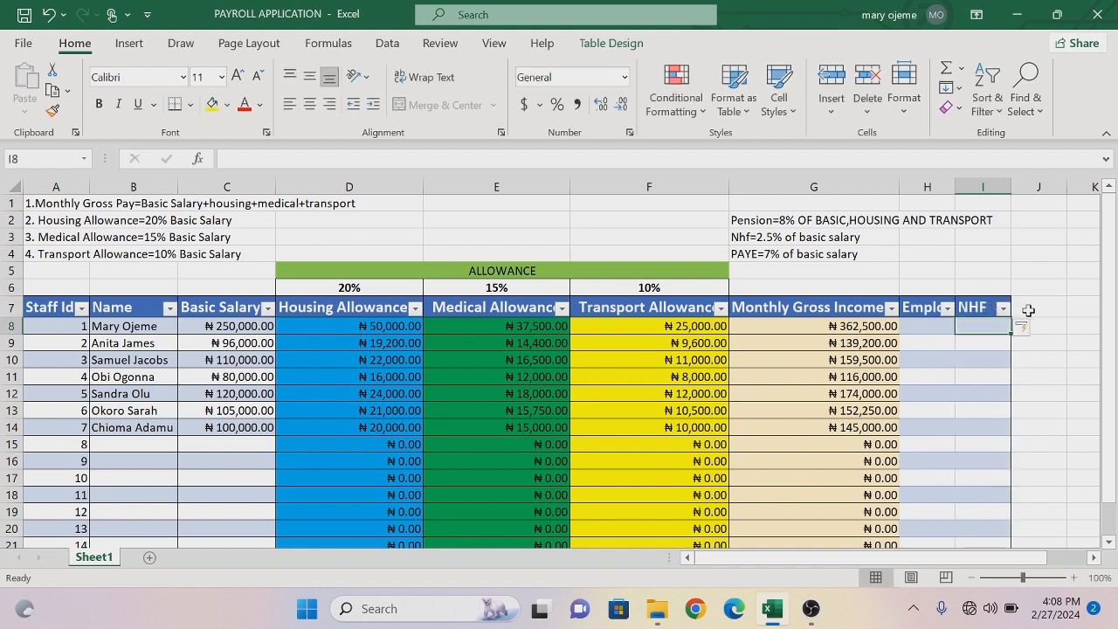
left_click(1029, 311)
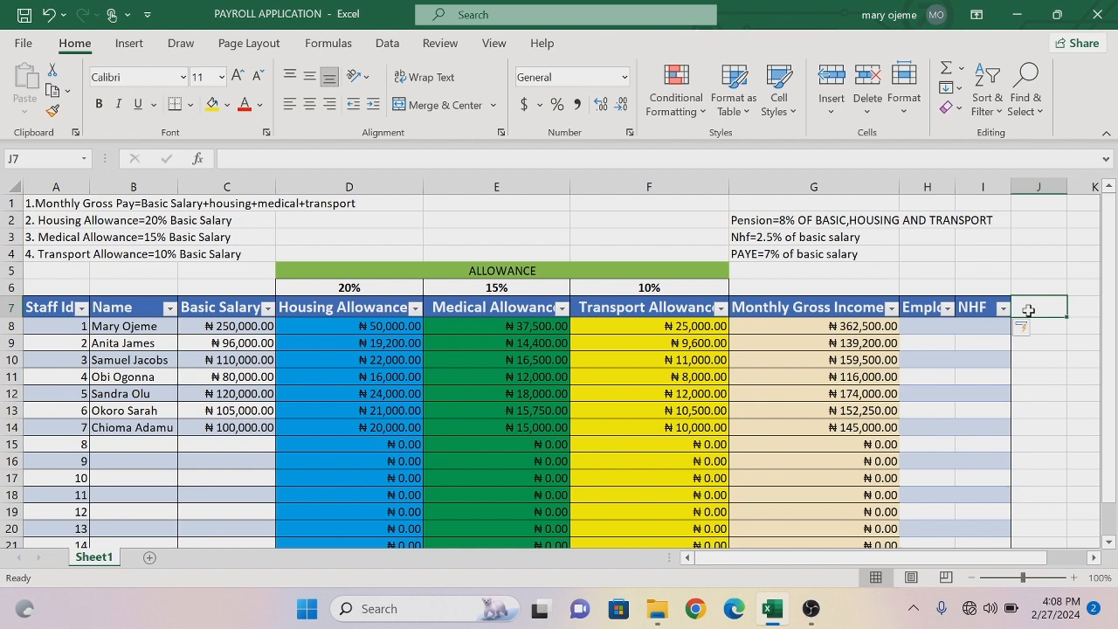
type("PAYE")
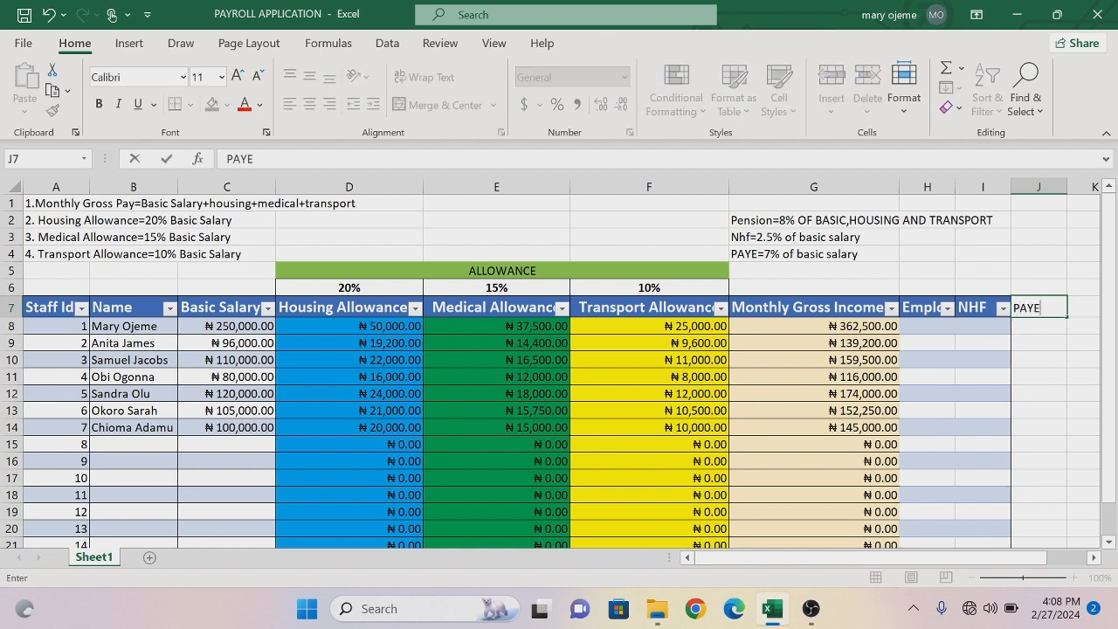
key("Return")
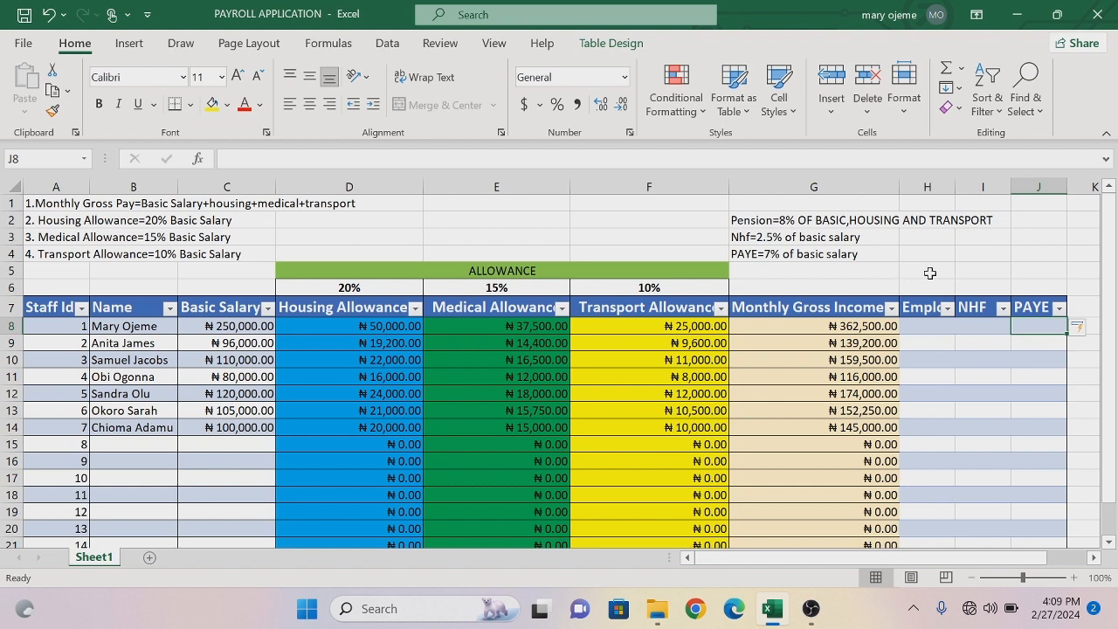
- Merge and center cells H5:J5 above the three new columns and enter the heading DEDUCTION
left_click(606, 218)
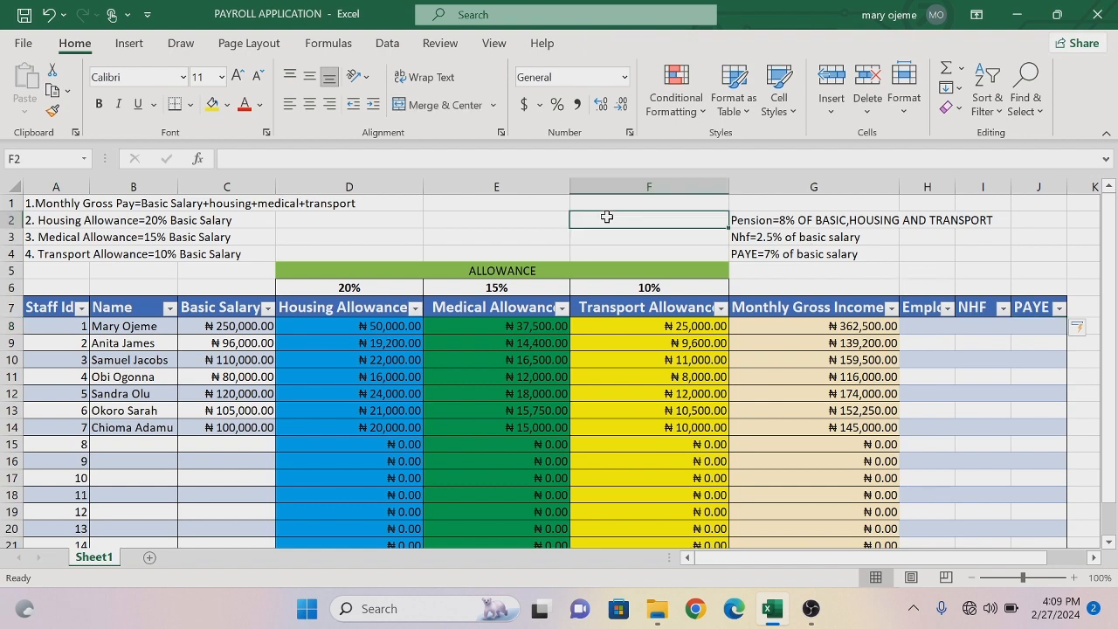
left_click_drag(922, 270, 1045, 270)
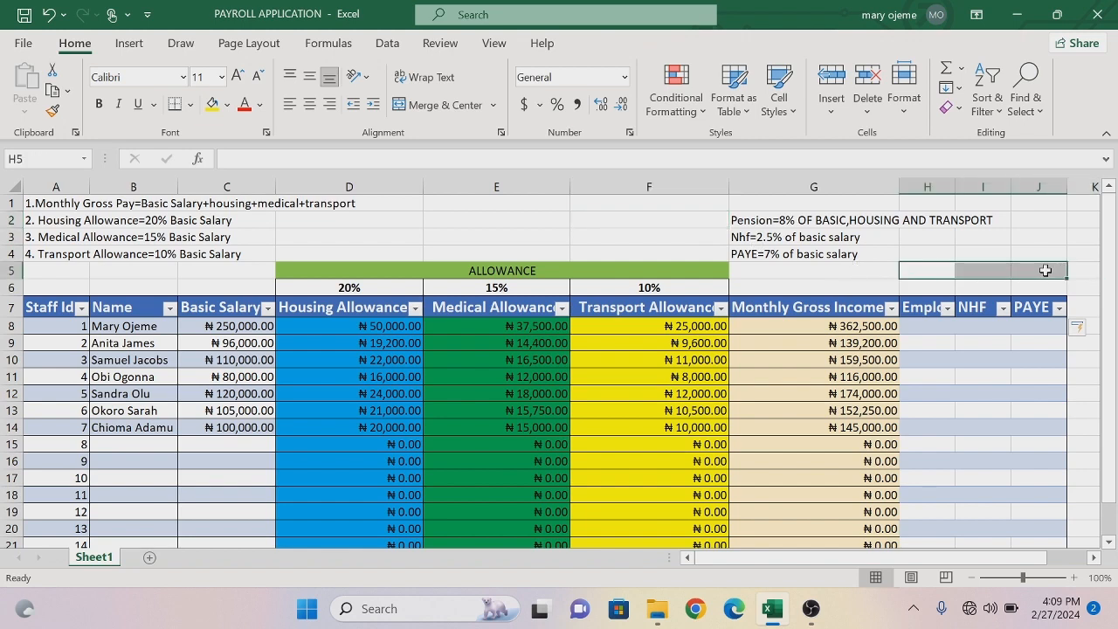
left_click(470, 112)
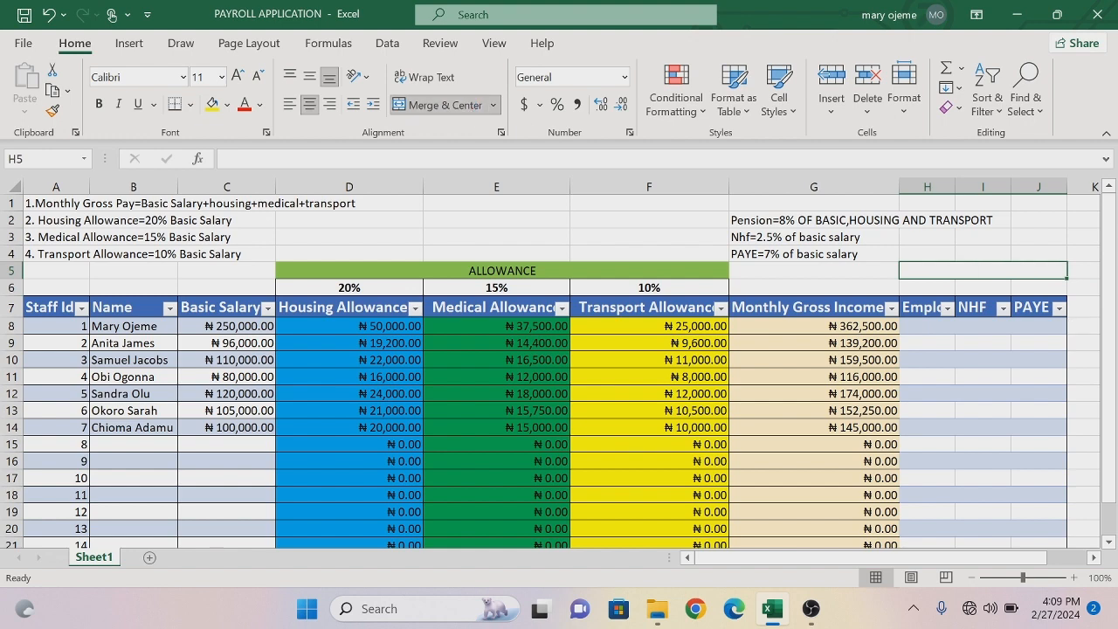
double_click(925, 271)
type("D")
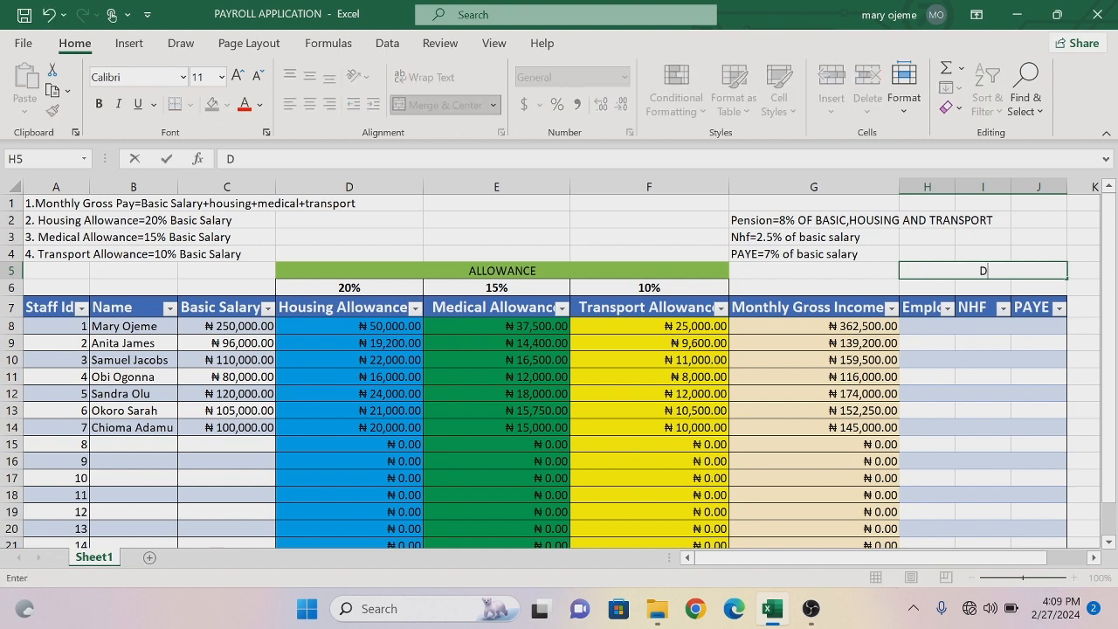
type("EDUCTI")
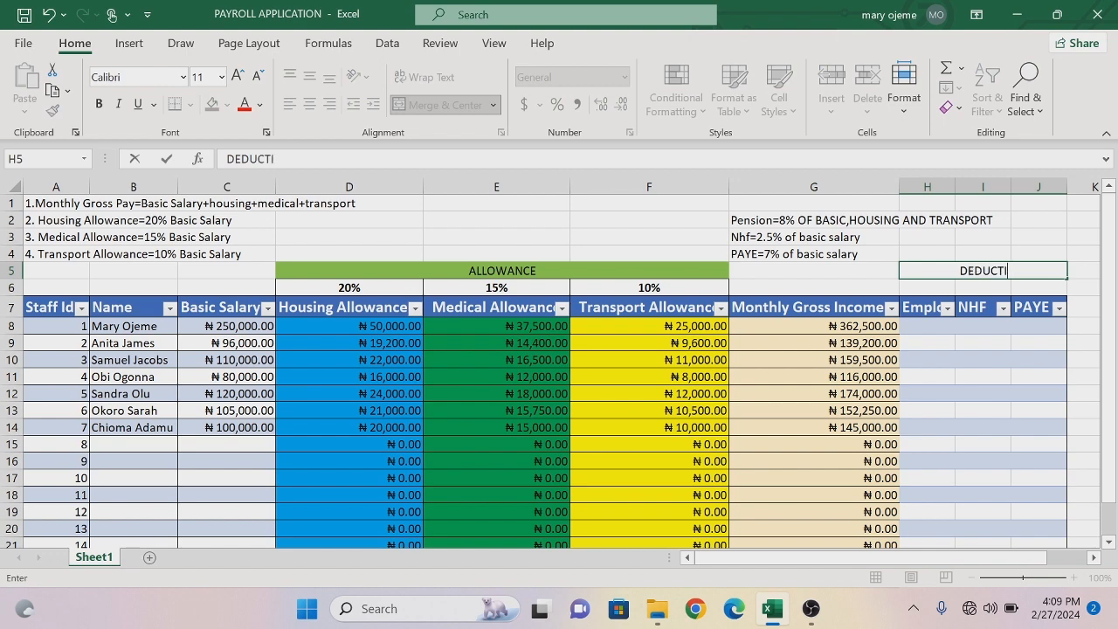
type("ON")
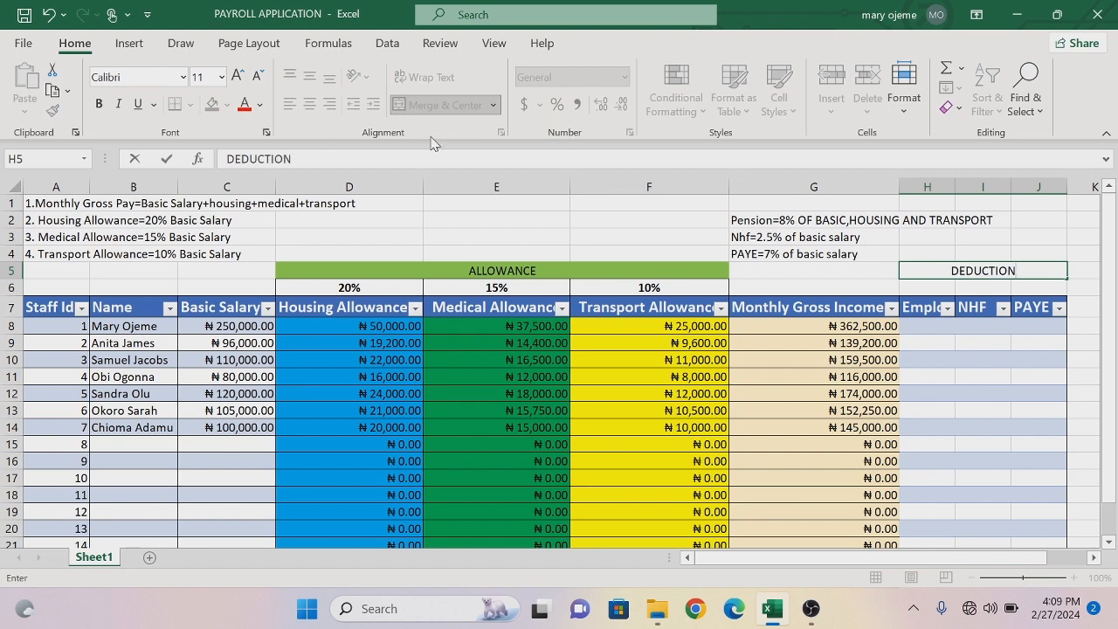
- Fill the merged DEDUCTION heading cell with standard red
left_click(971, 267)
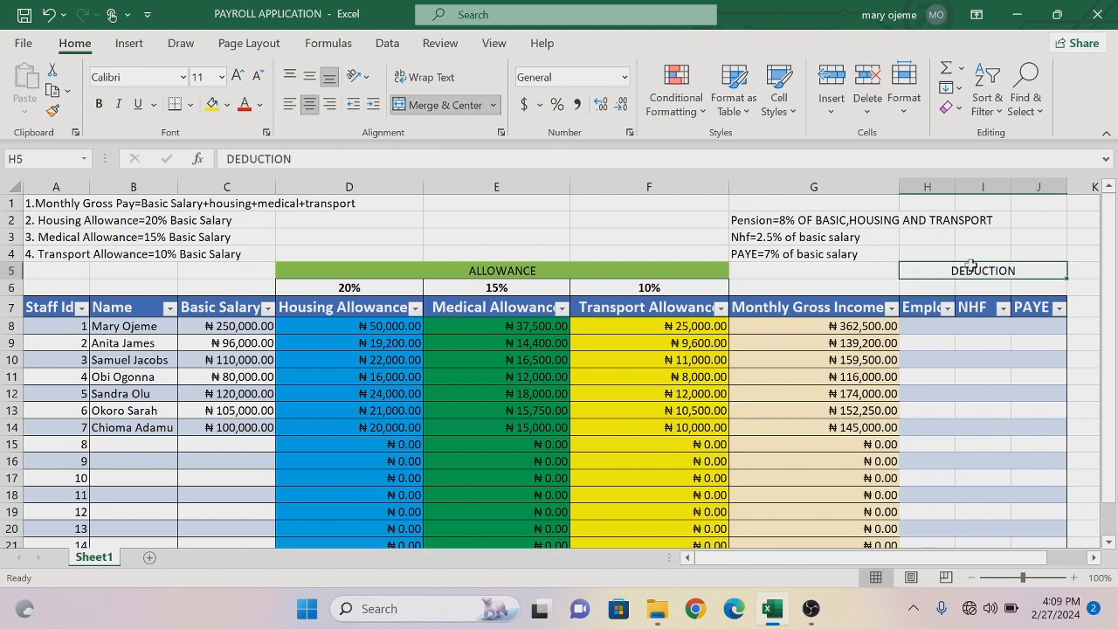
left_click(226, 106)
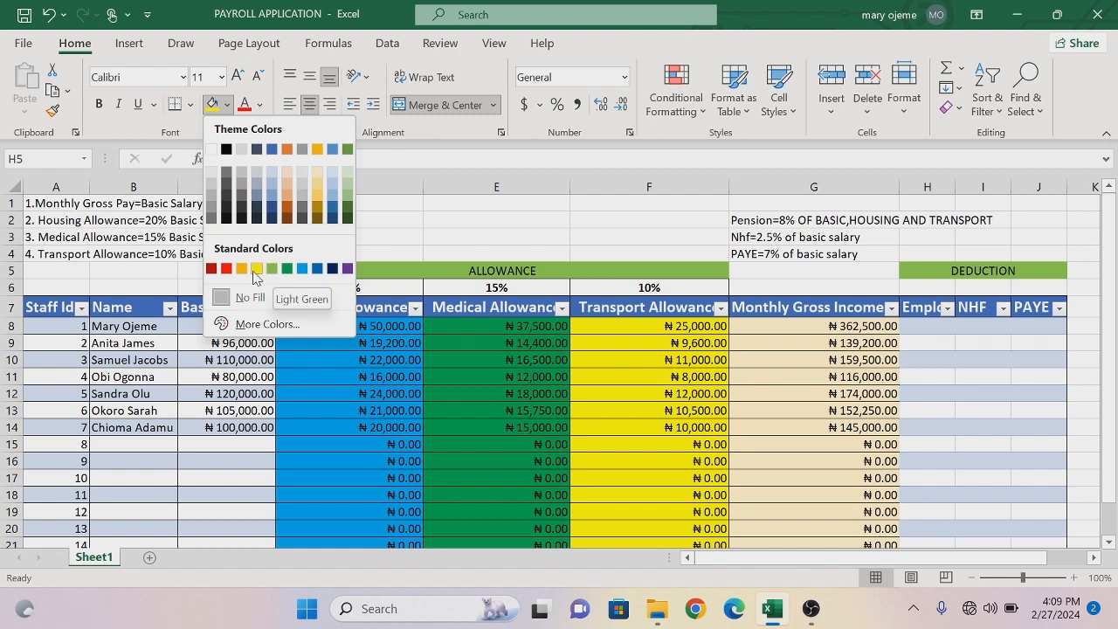
left_click(227, 268)
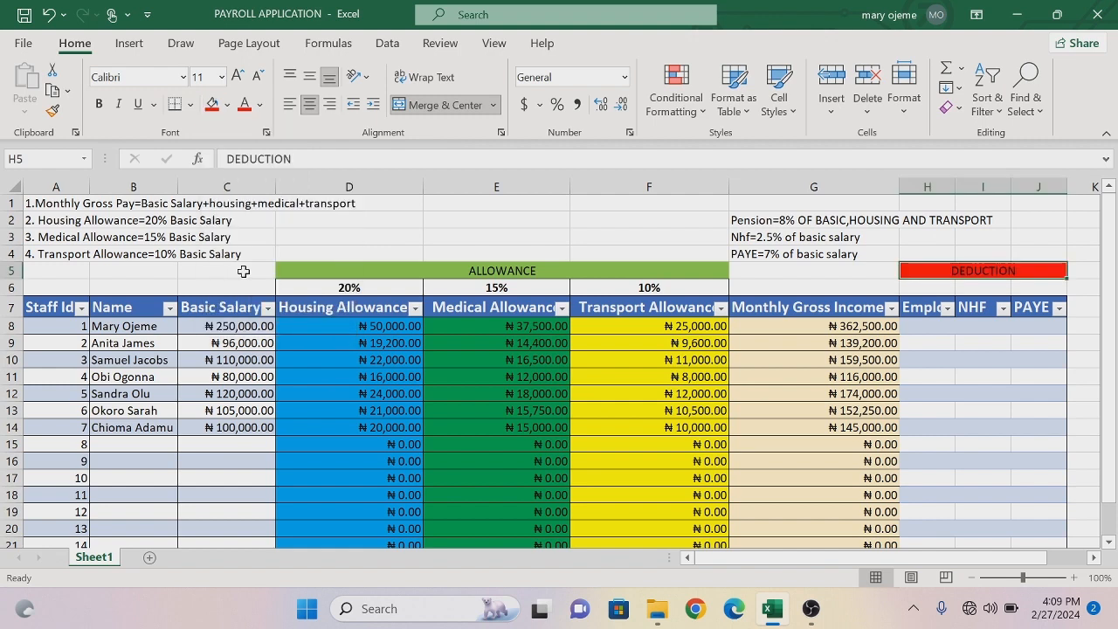
- Apply all borders to cells H6:J6 beneath the DEDUCTION heading
mouse_move(915, 285)
left_mouse_down()
mouse_move(984, 276)
mouse_move(1037, 287)
left_mouse_up()
left_click_drag(914, 285, 1022, 285)
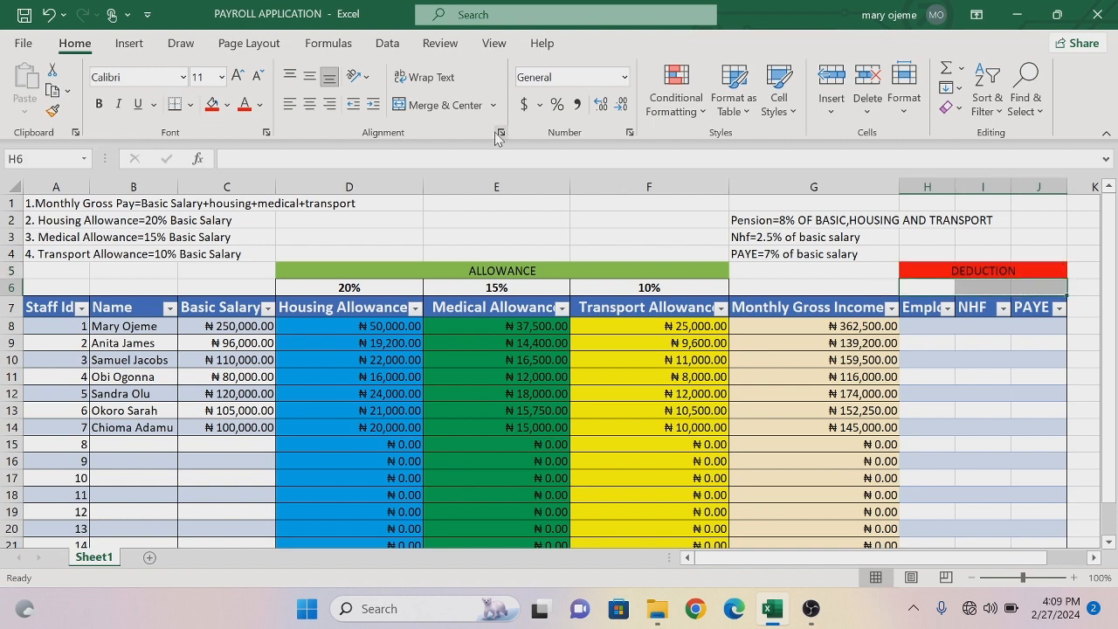
left_click(191, 105)
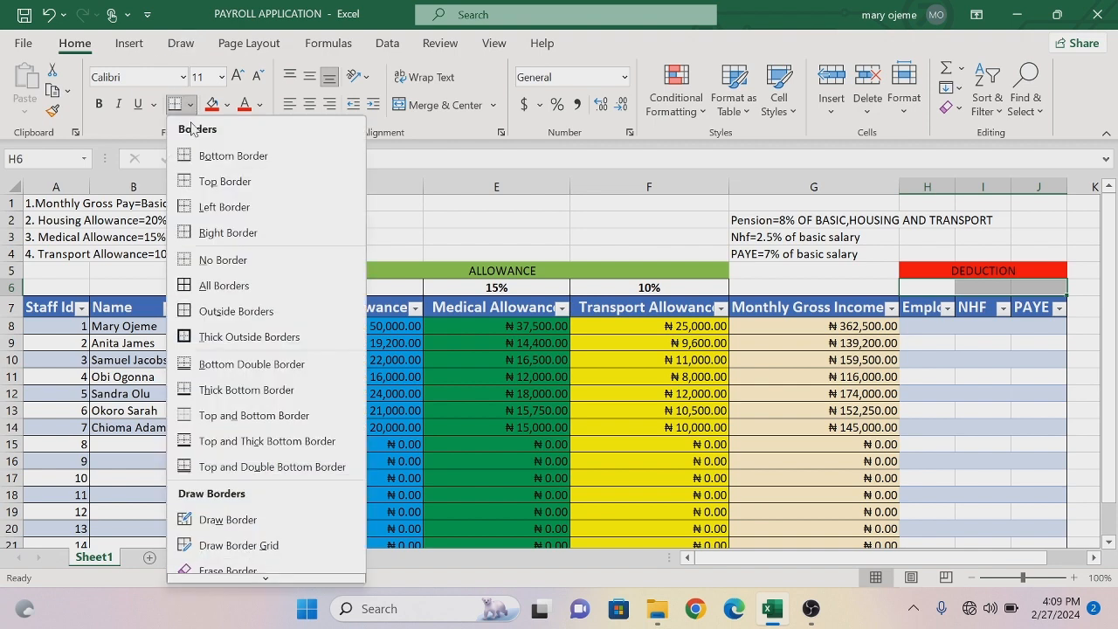
left_click(221, 286)
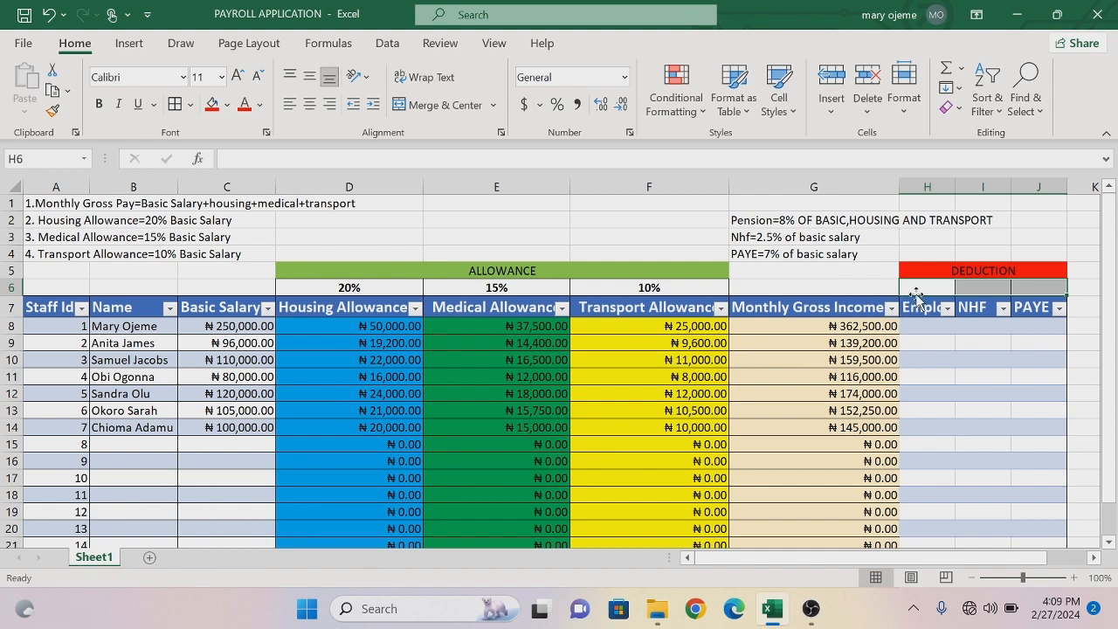
left_click(873, 285)
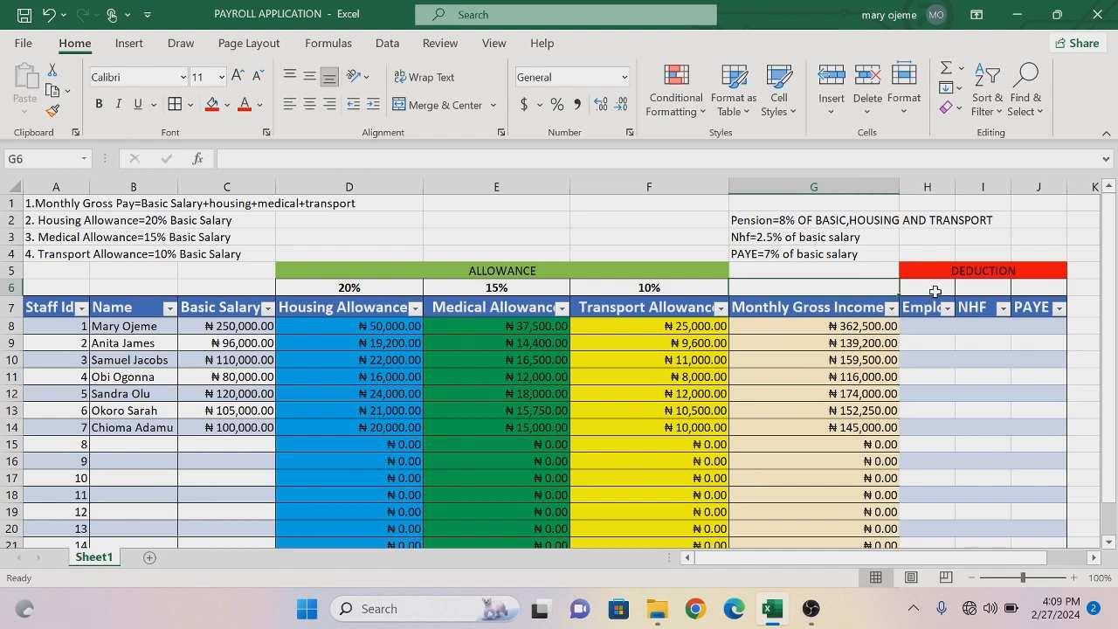
- Enter 8% in cell H6 as the employee pension rate
left_click(935, 291)
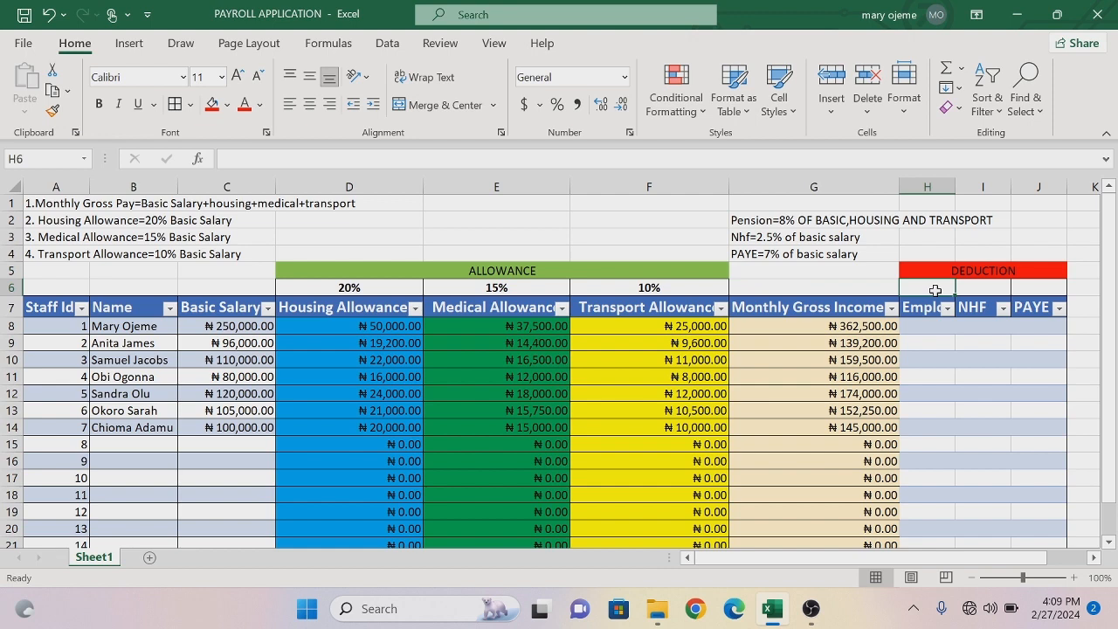
type("8")
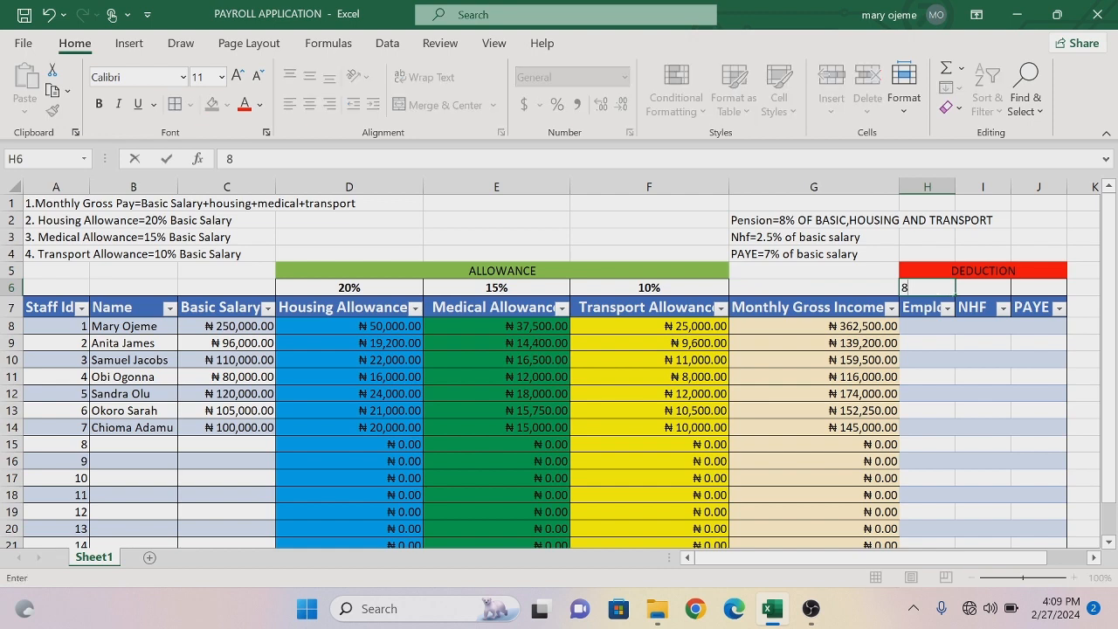
type("%")
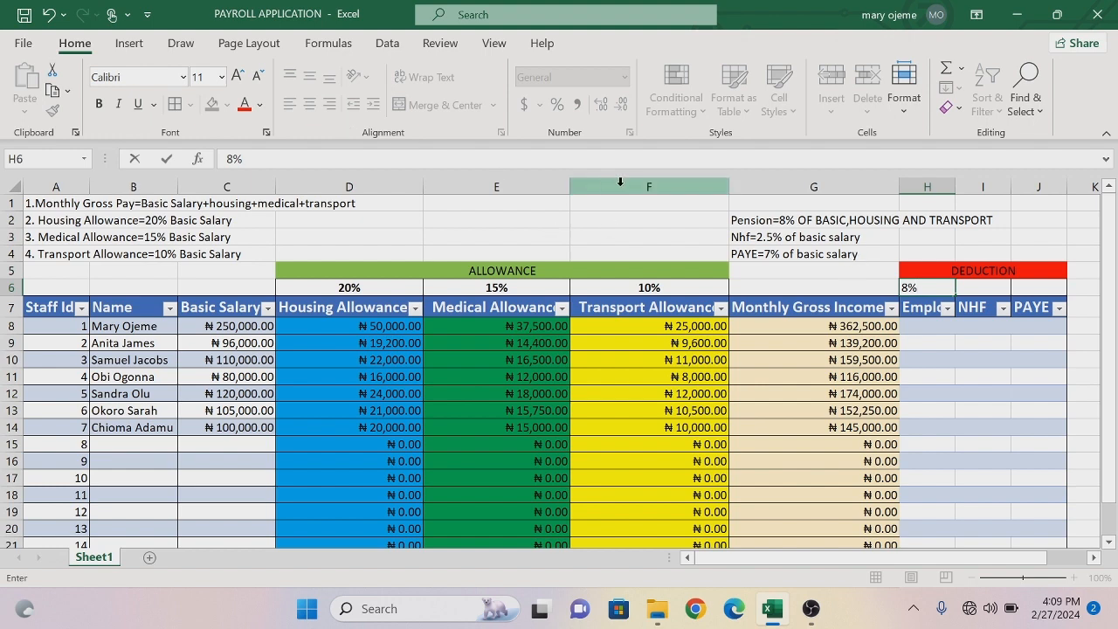
key("Return")
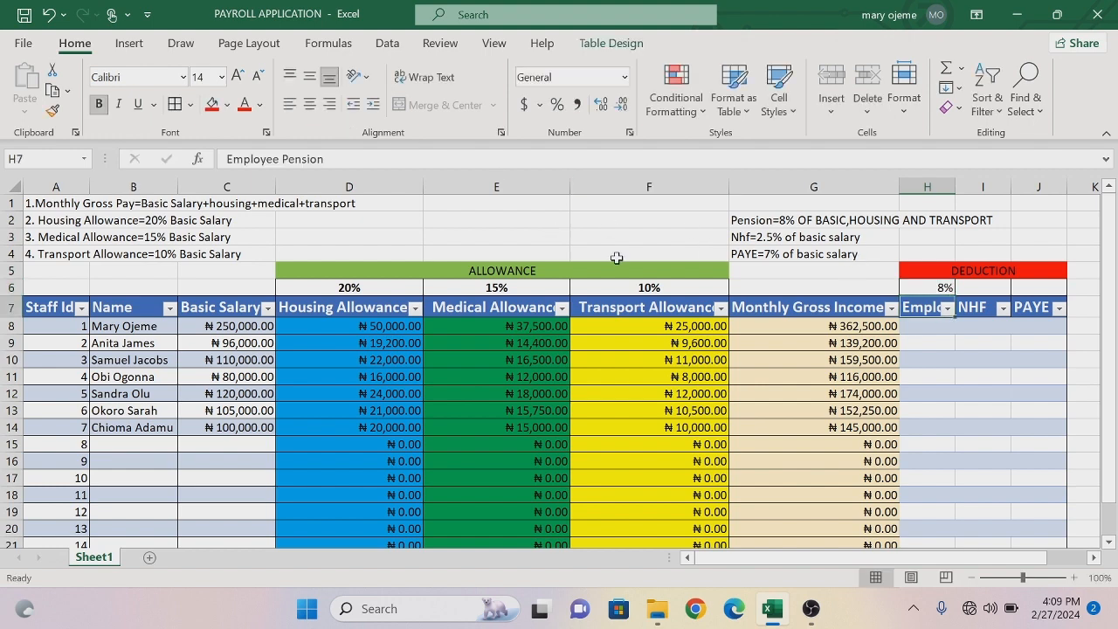
- Center the pension rate in cell H6 and make it bold
left_click(309, 106)
left_click(310, 105)
left_click(927, 288)
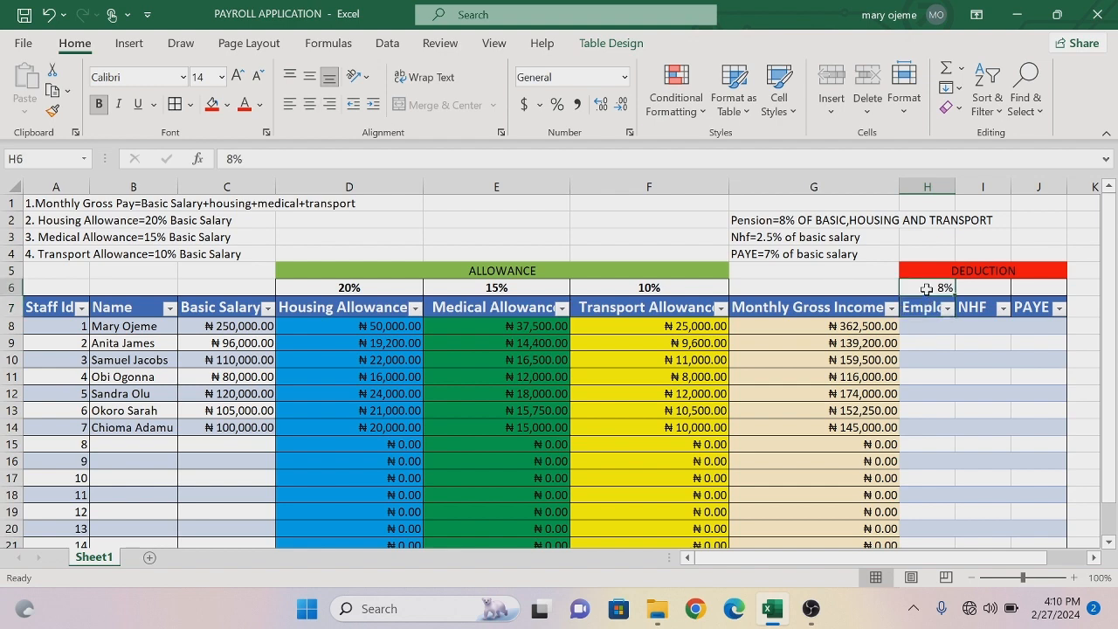
left_click(311, 106)
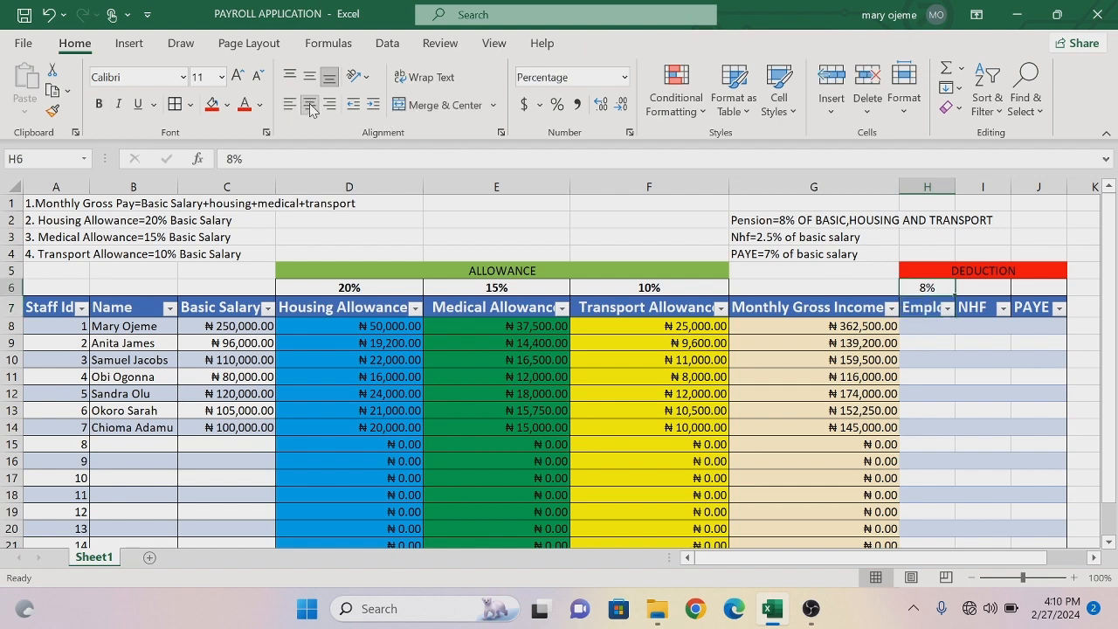
left_click(99, 104)
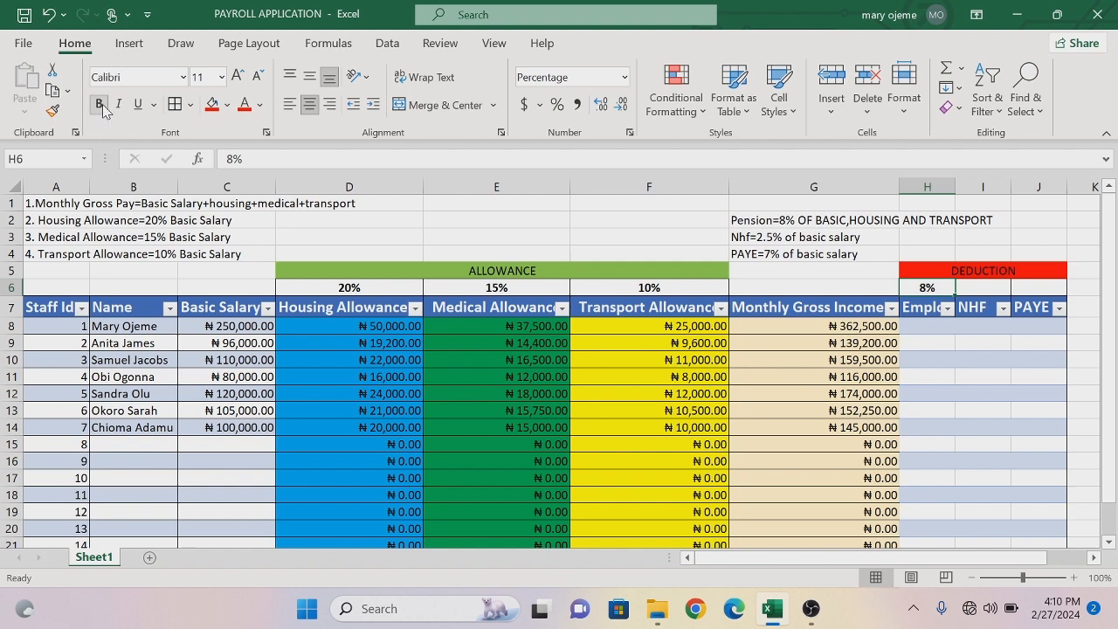
left_click(100, 104)
left_click(99, 104)
- Enter 2.5% in cell I6 as the NHF rate
left_click(977, 287)
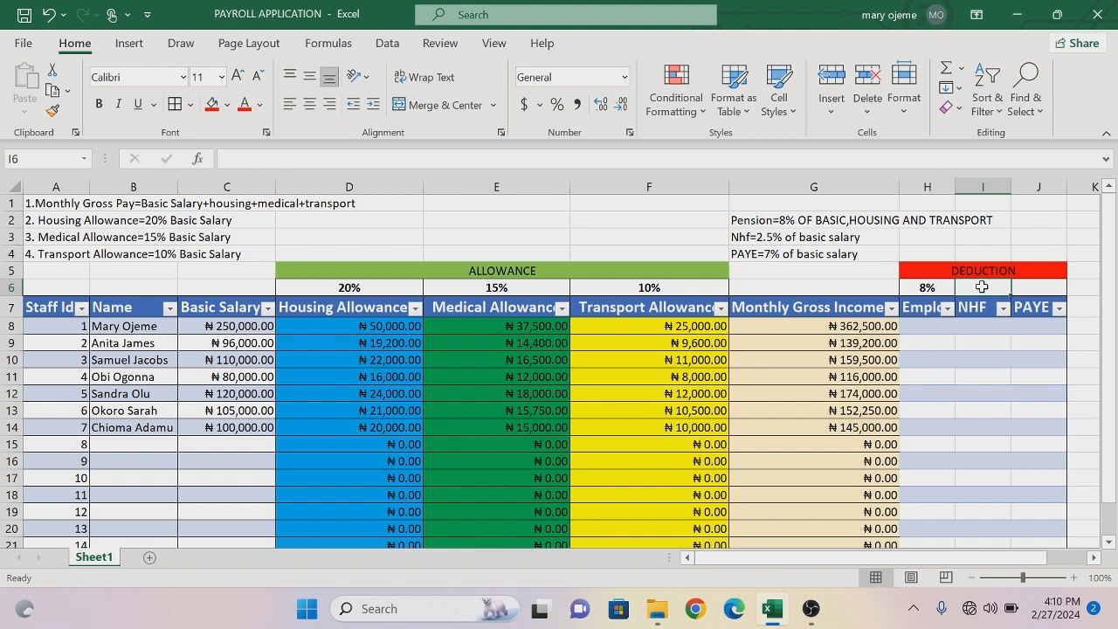
type("2")
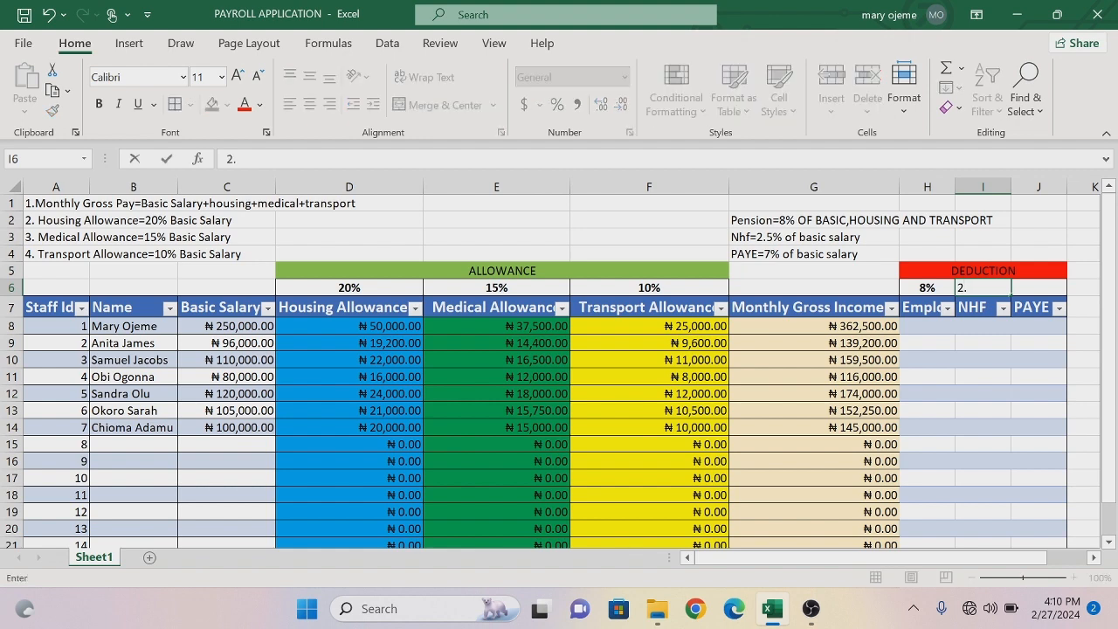
type(".5%")
key("Return")
- Format the NHF rate in cell I6 as a percentage with 1 decimal place, centered and bold
left_click(988, 290)
right_click(990, 293)
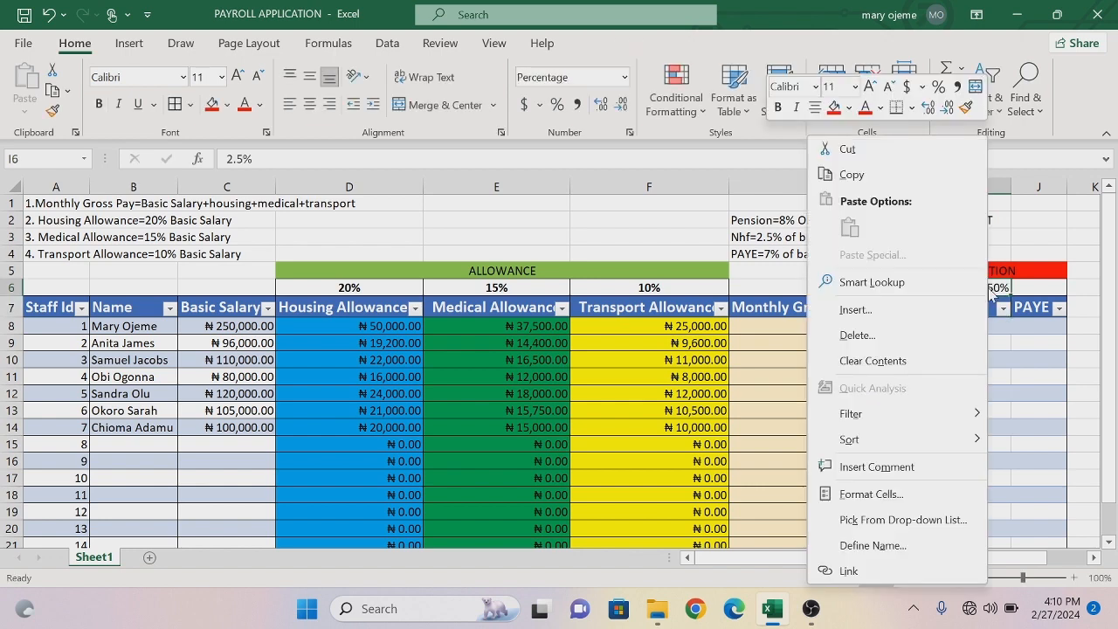
left_click(906, 496)
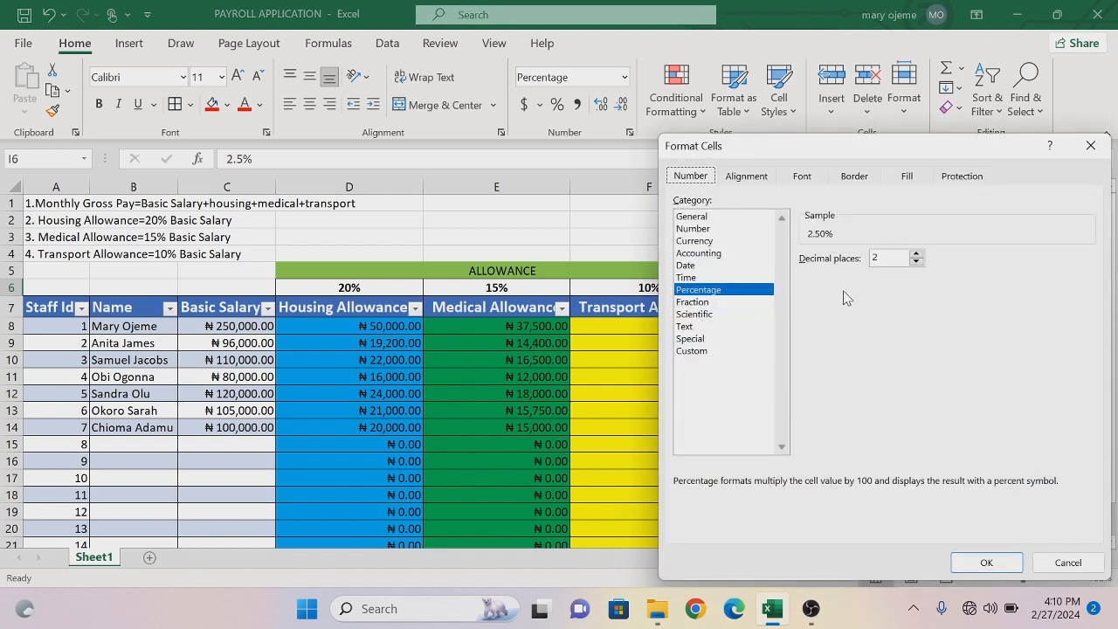
left_click(916, 254)
left_click(917, 255)
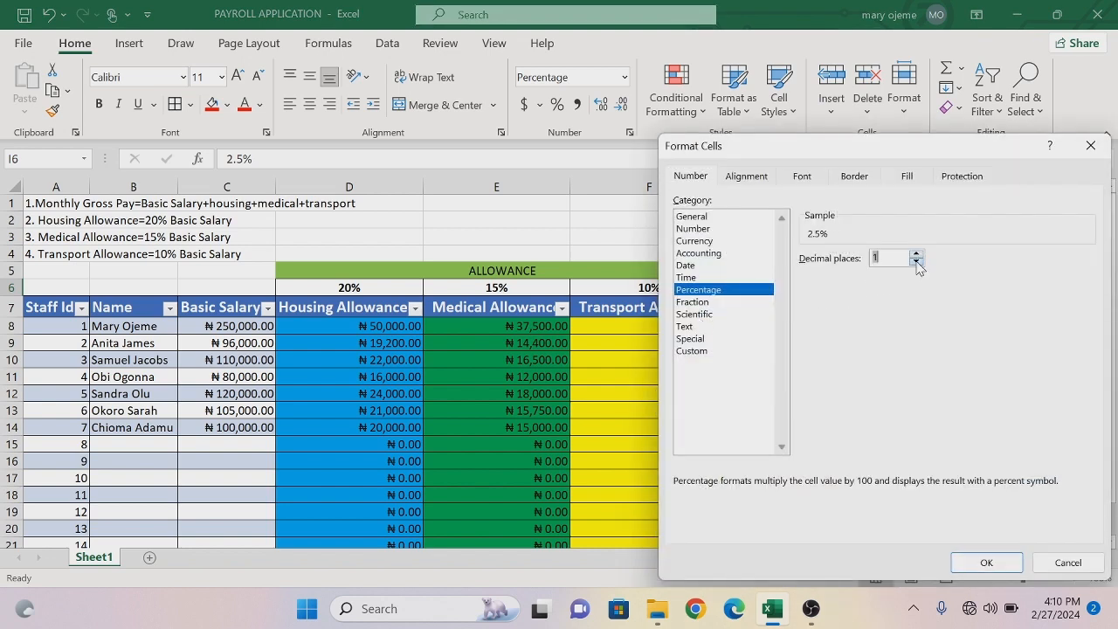
left_click(961, 563)
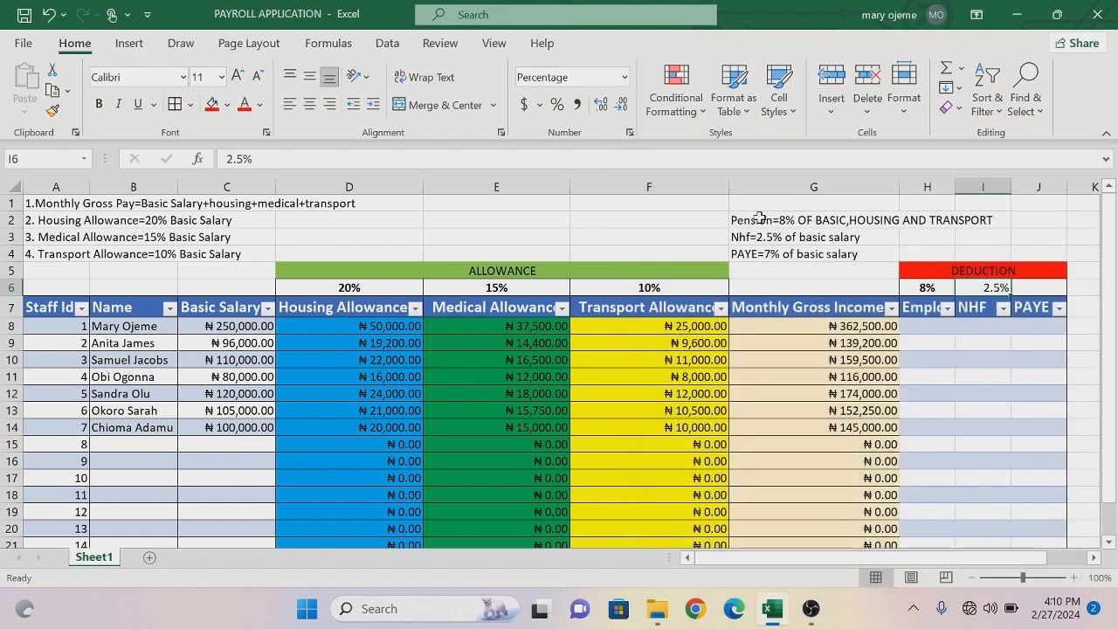
left_click(311, 104)
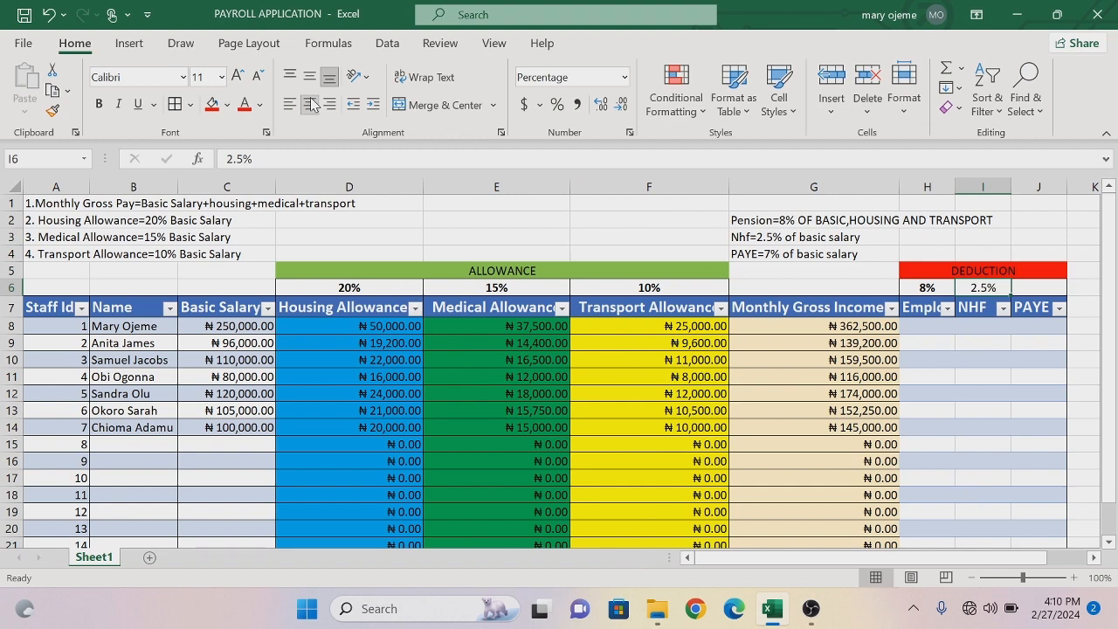
left_click(99, 103)
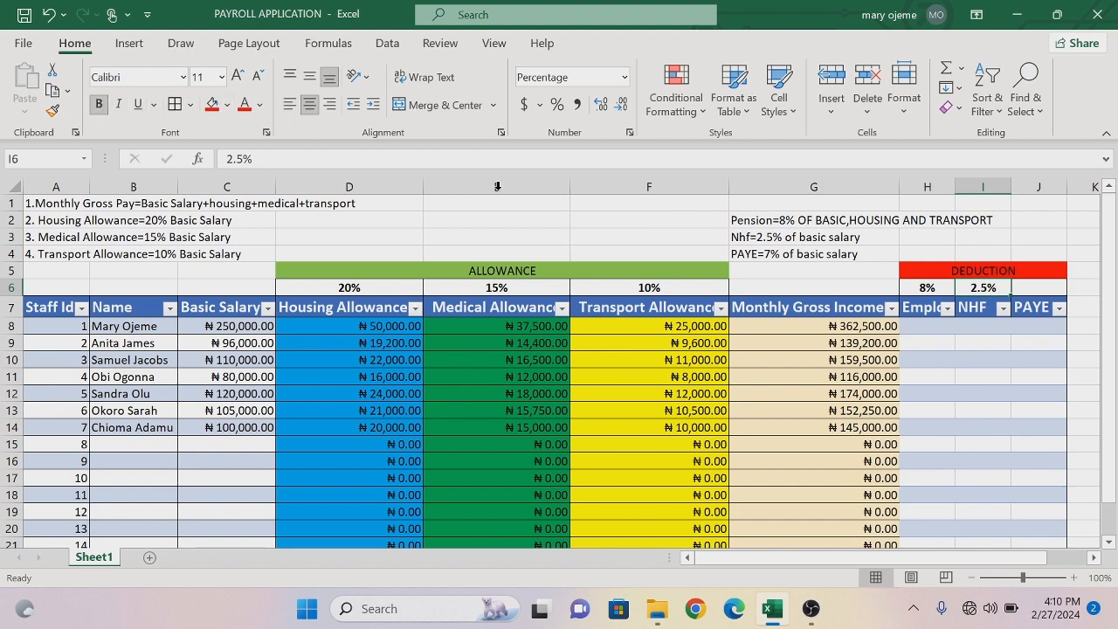
- Enter 7% in cell J6 as the PAYE rate
left_click(1043, 292)
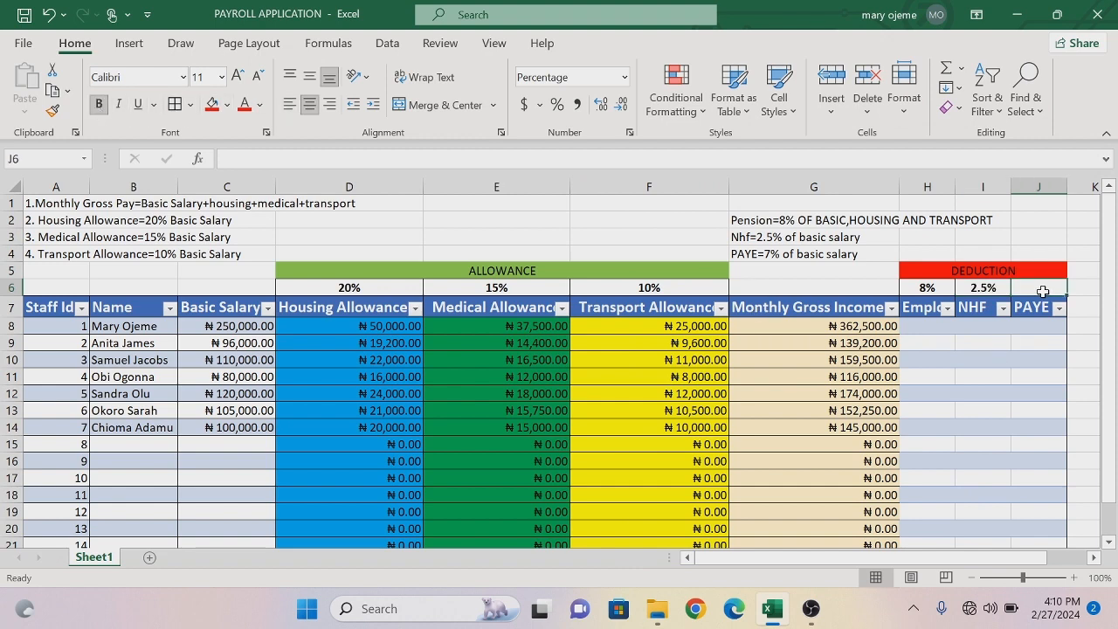
type("7")
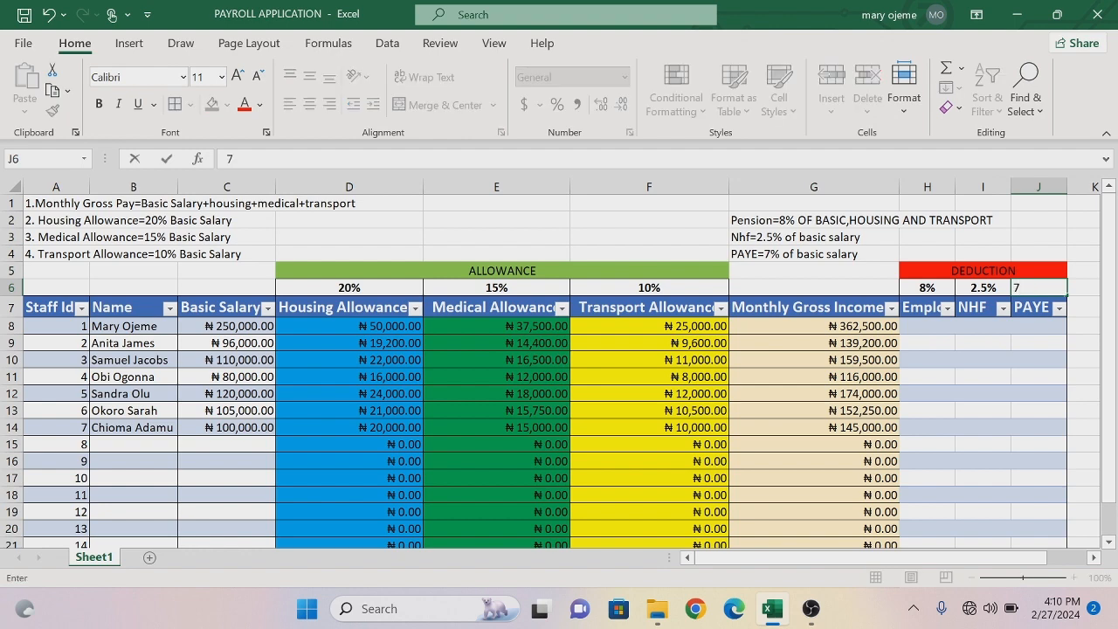
type("%")
key("Return")
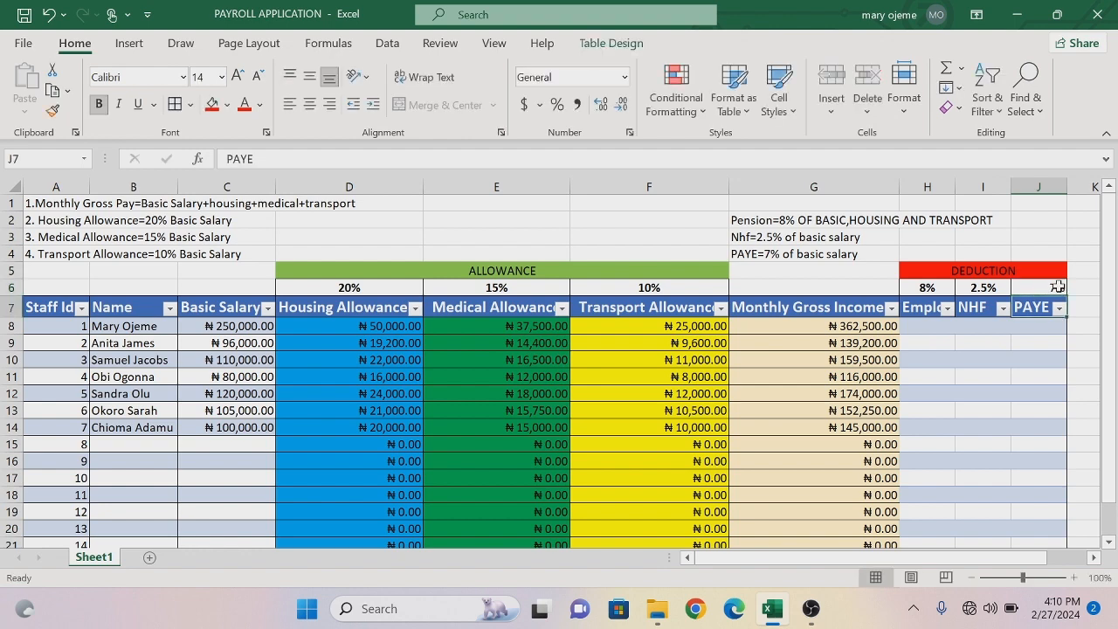
- Center the PAYE rate in cell J6 and make it bold
left_click(1058, 287)
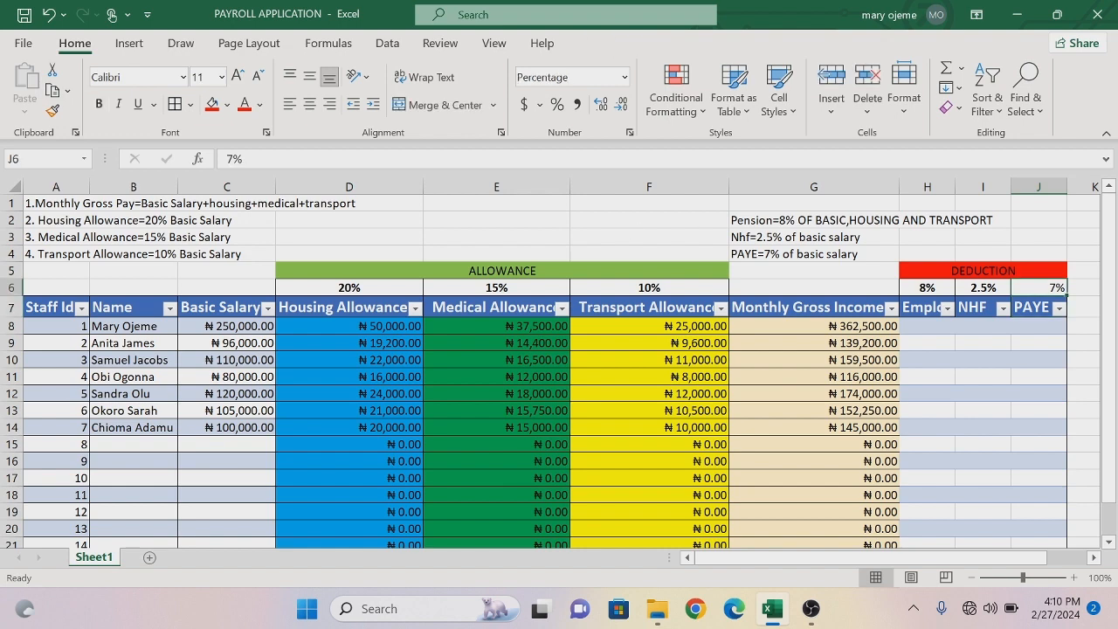
left_click(310, 104)
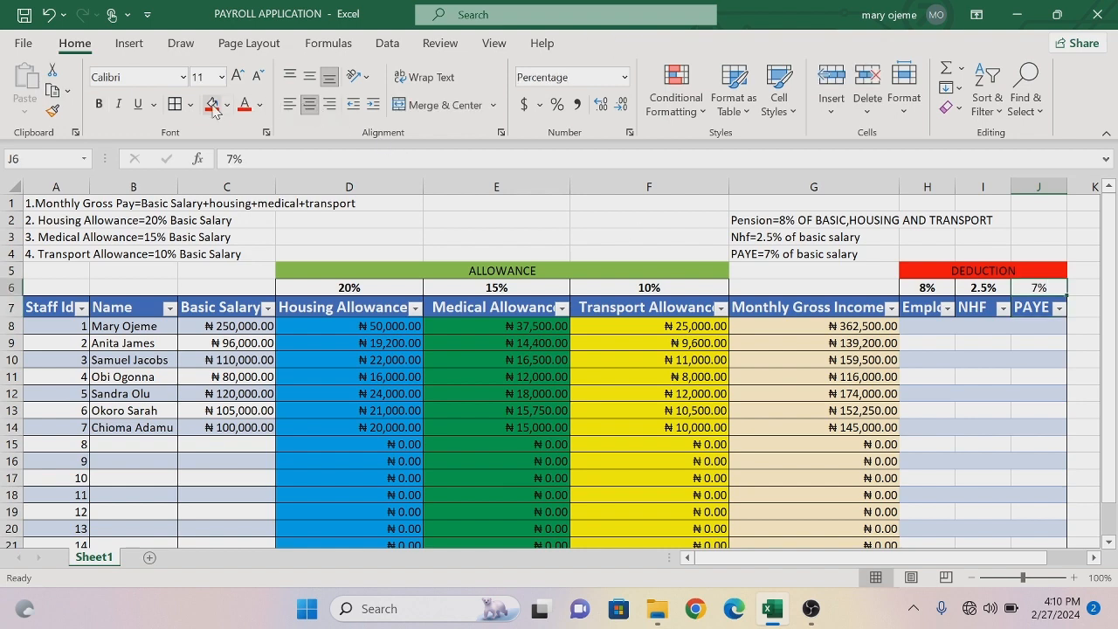
left_click(98, 104)
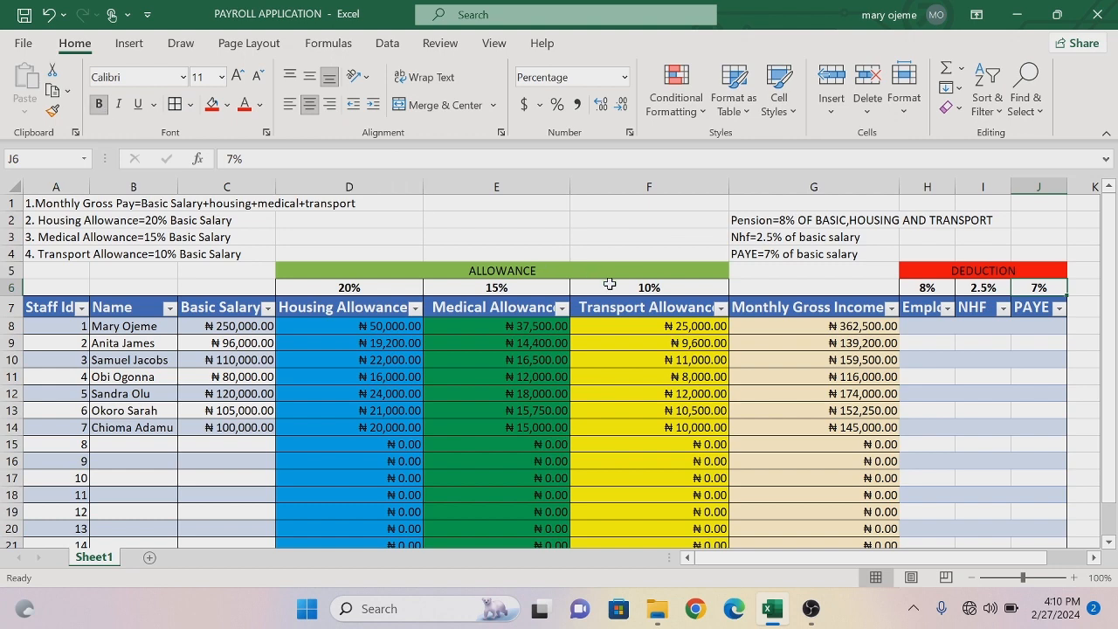
- Begin the employee pension formula in cell H8 with an absolute reference to the pension rate, =$H$6
left_click(930, 330)
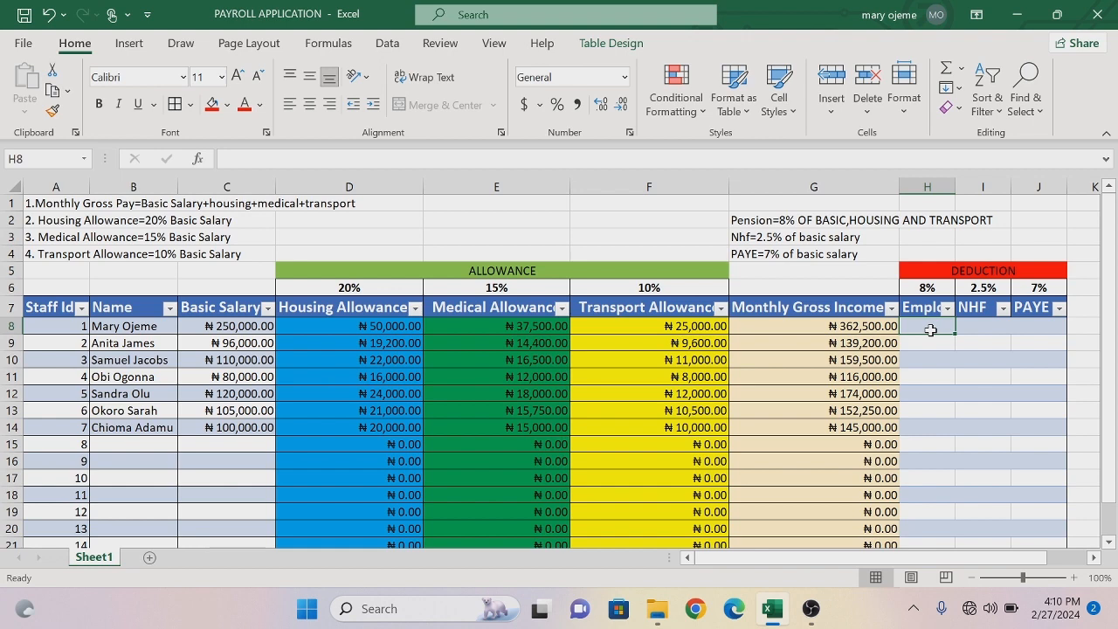
type("=")
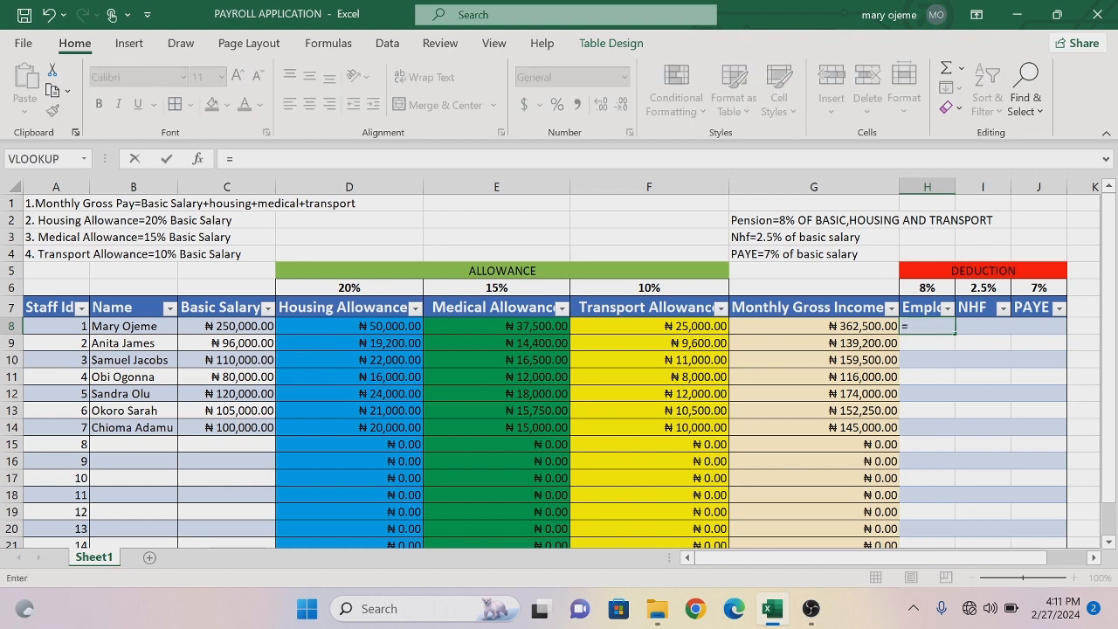
left_click(930, 291)
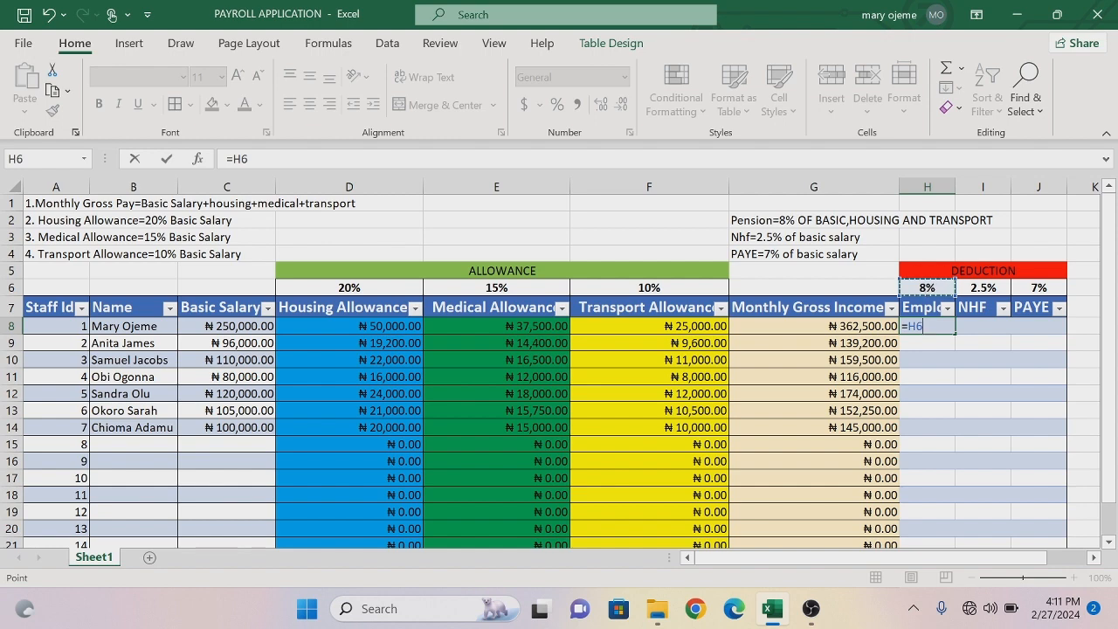
key("F2")
type("$H$")
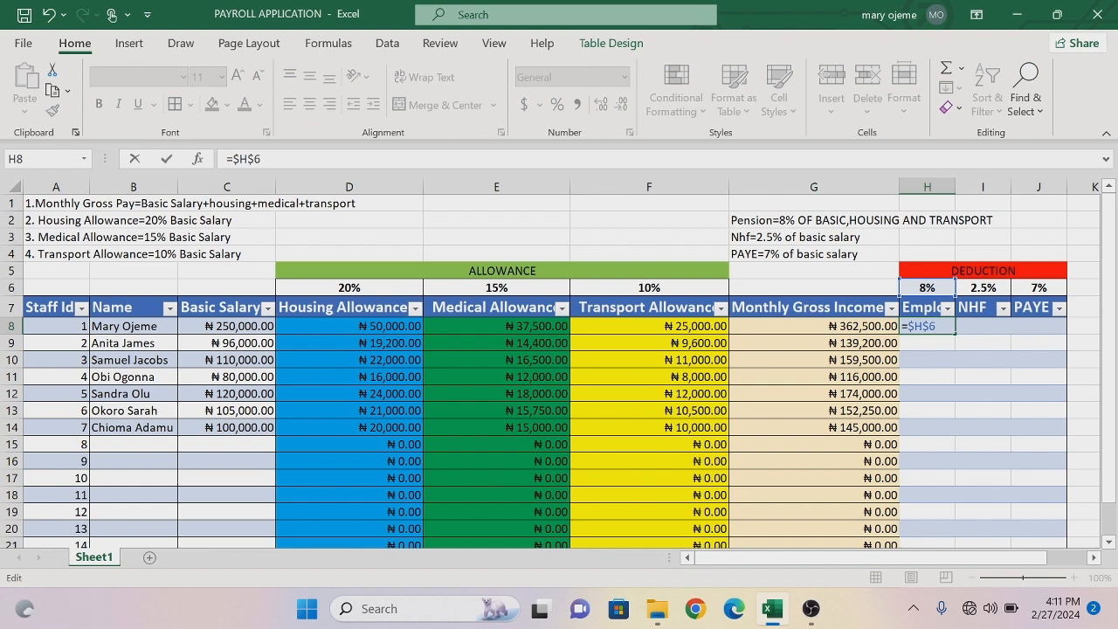
- Complete the pension formula by multiplying by the sum of Basic Salary, Housing Allowance and Transport Allowance, and widen column H to fit the amounts
type("*(")
left_click(237, 327)
type("+")
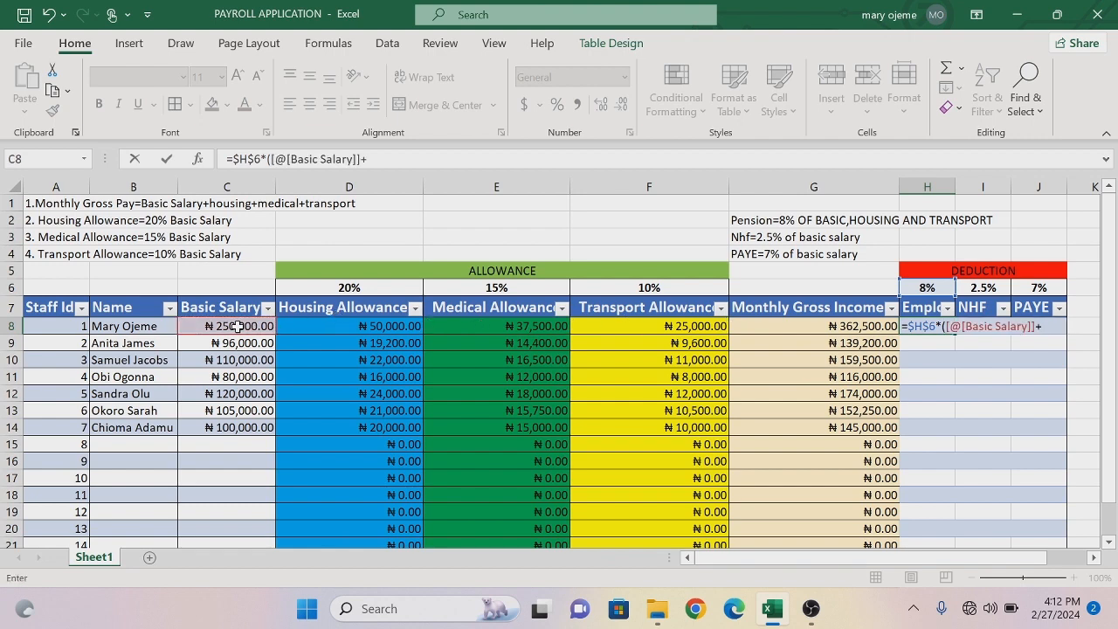
left_click(350, 325)
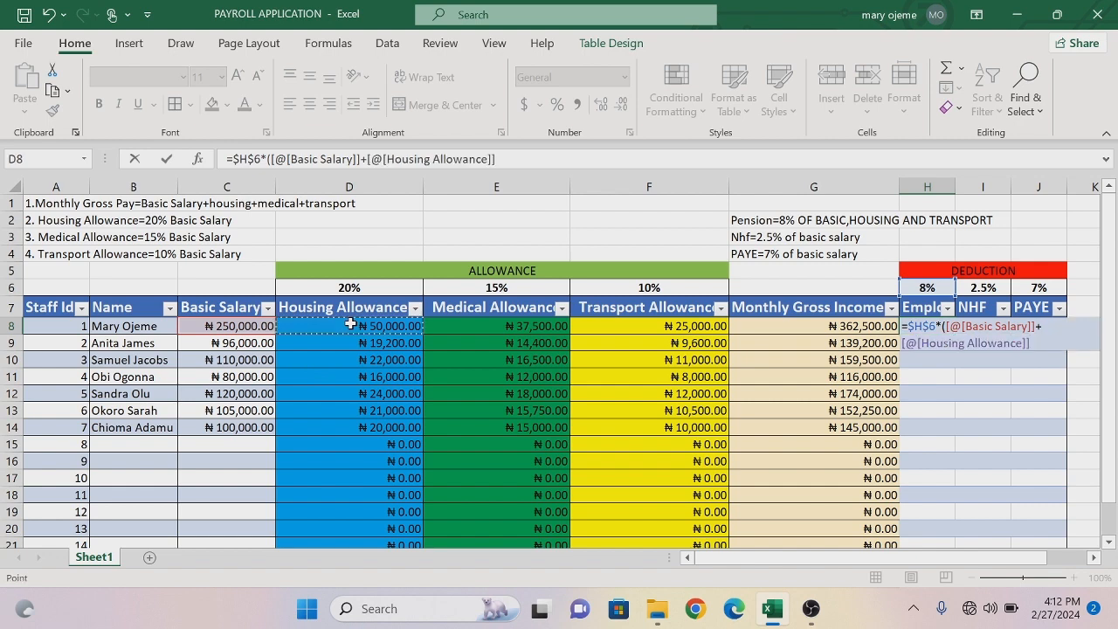
type("+")
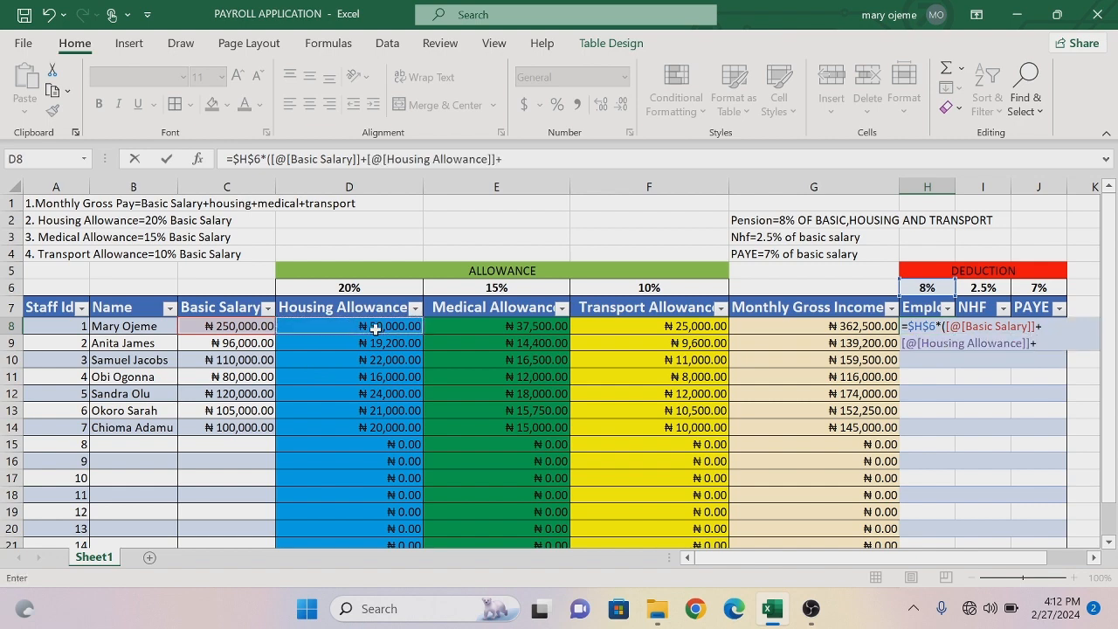
left_click(602, 326)
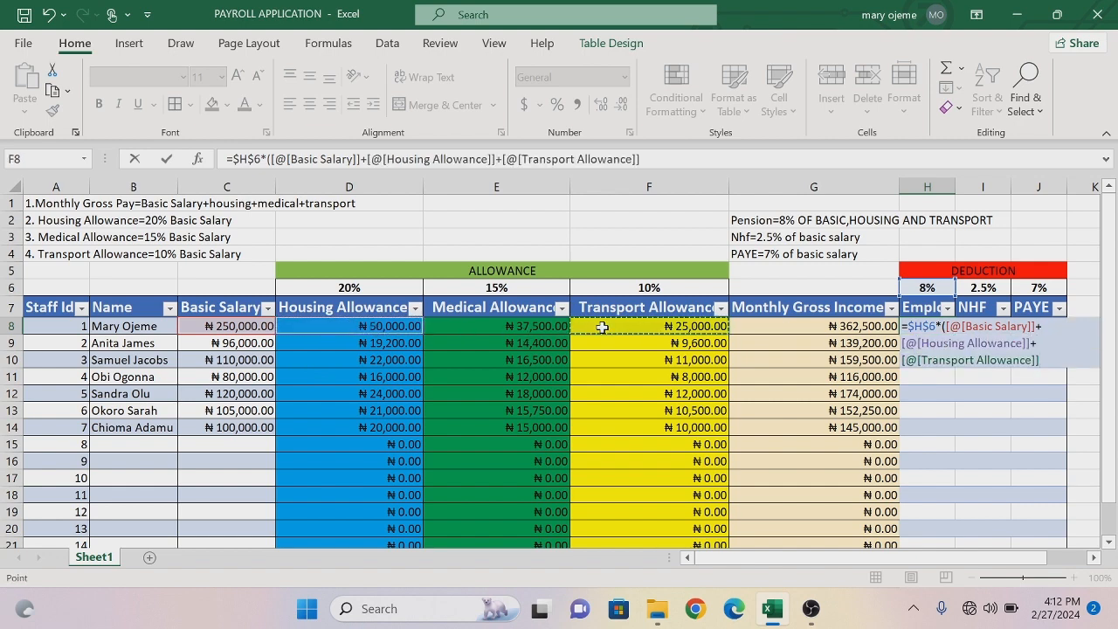
type(")")
key("Return")
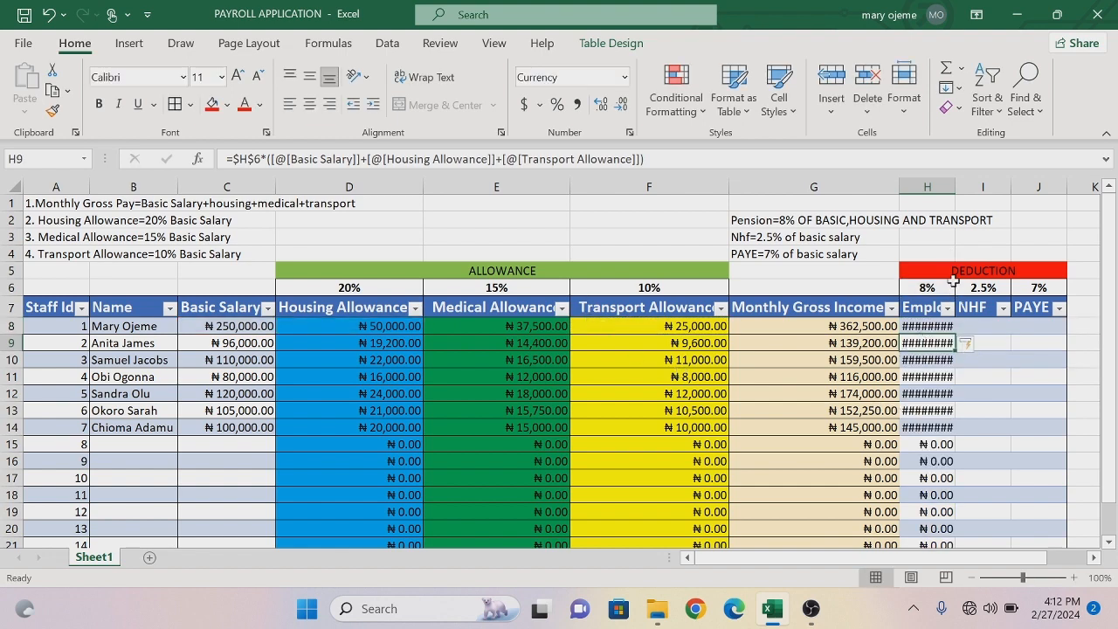
mouse_move(923, 352)
left_click_drag(955, 188, 969, 188)
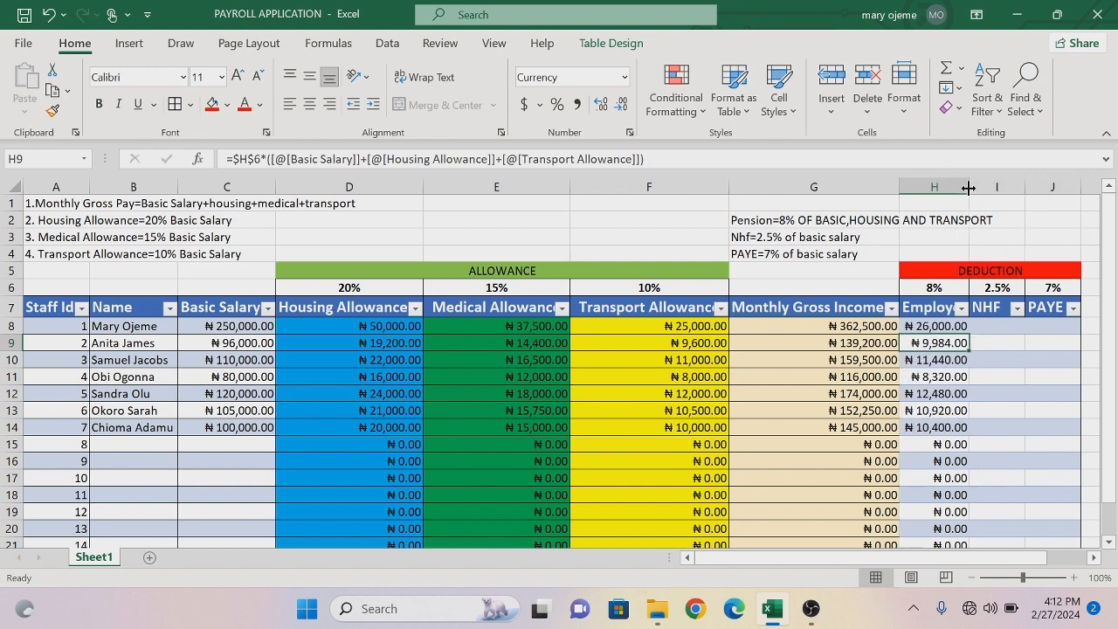
- Calculate NHF in cell I8 with the formula =$I$6*[@[Basic Salary]]
left_click(990, 327)
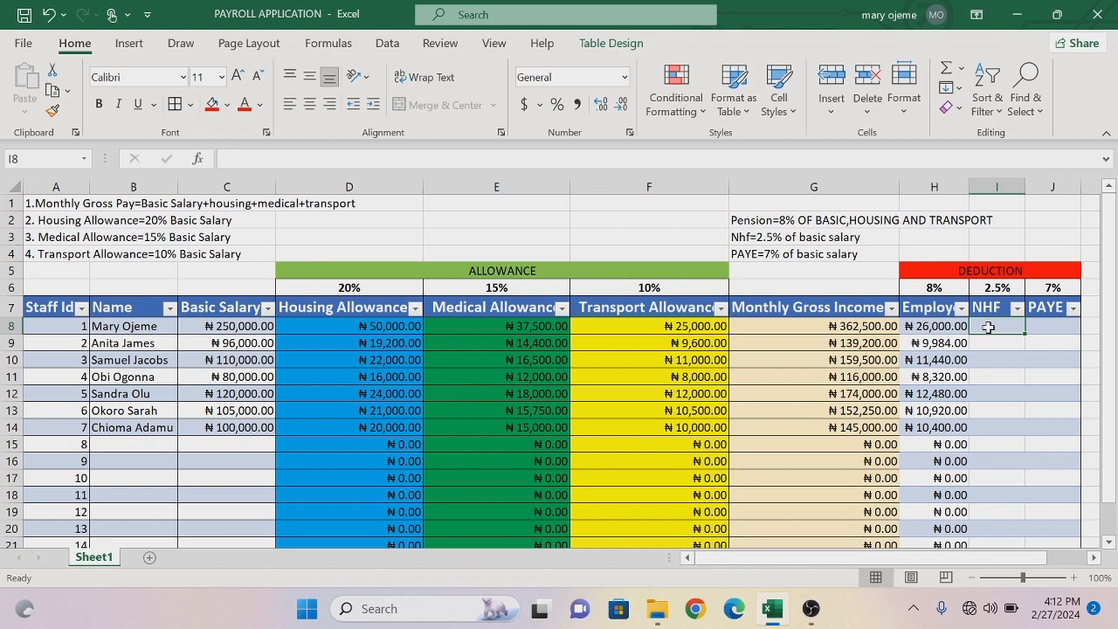
type("=")
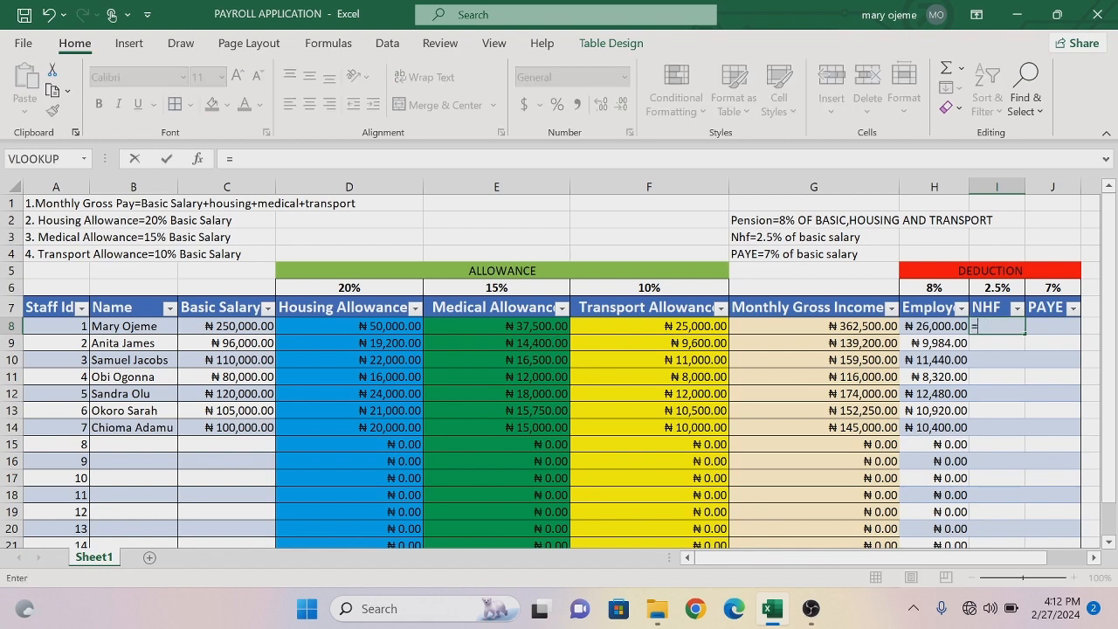
left_click(998, 289)
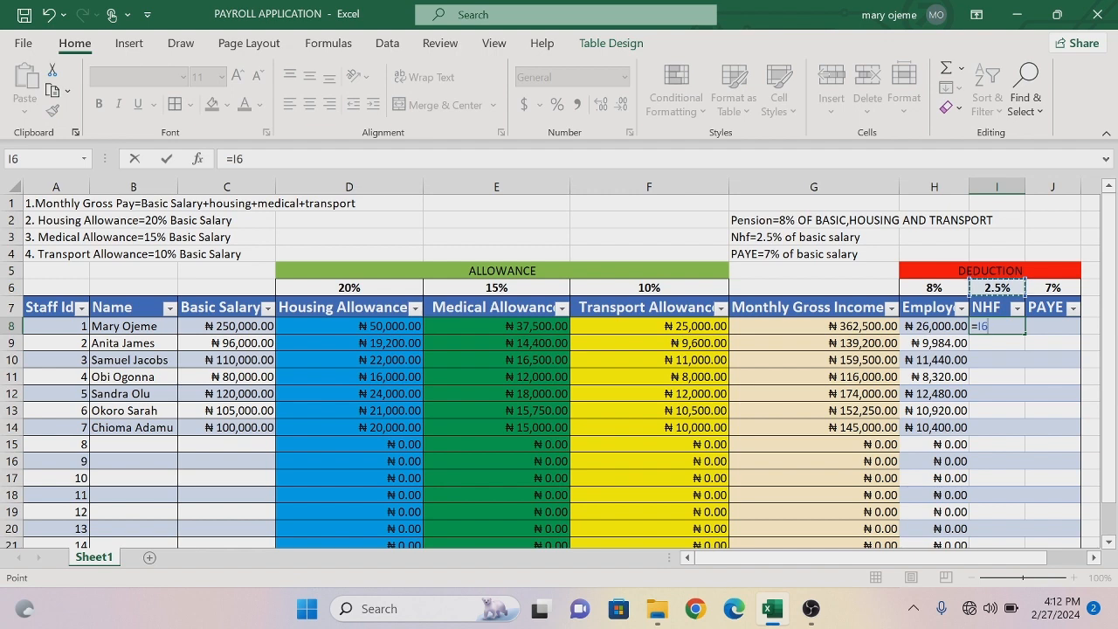
key("F2")
type("$I$6")
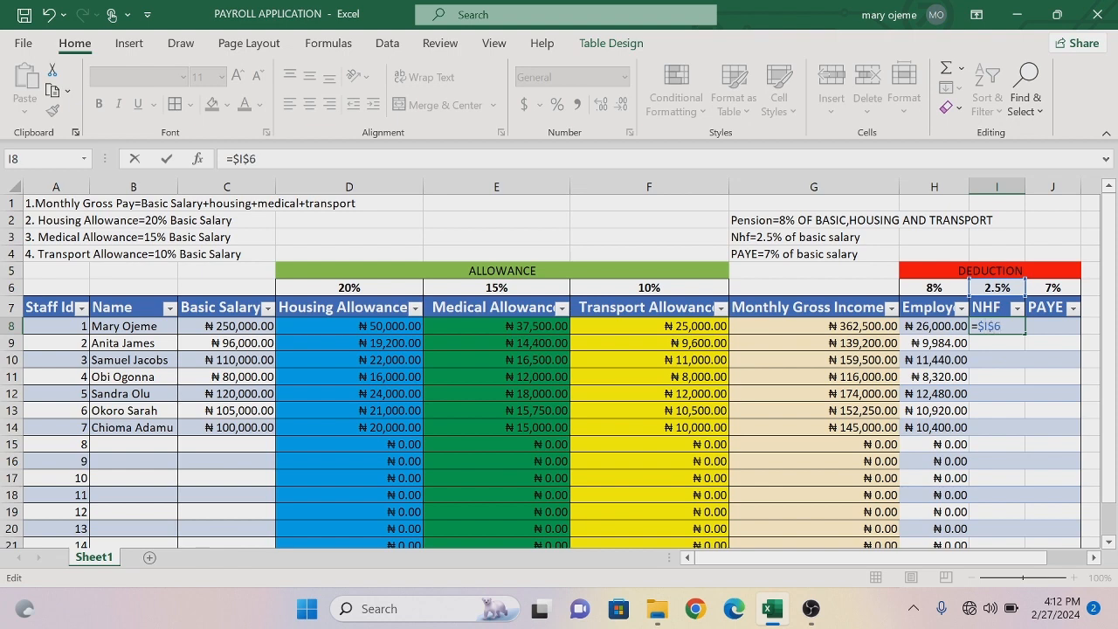
type("*")
left_click(227, 329)
key("Return")
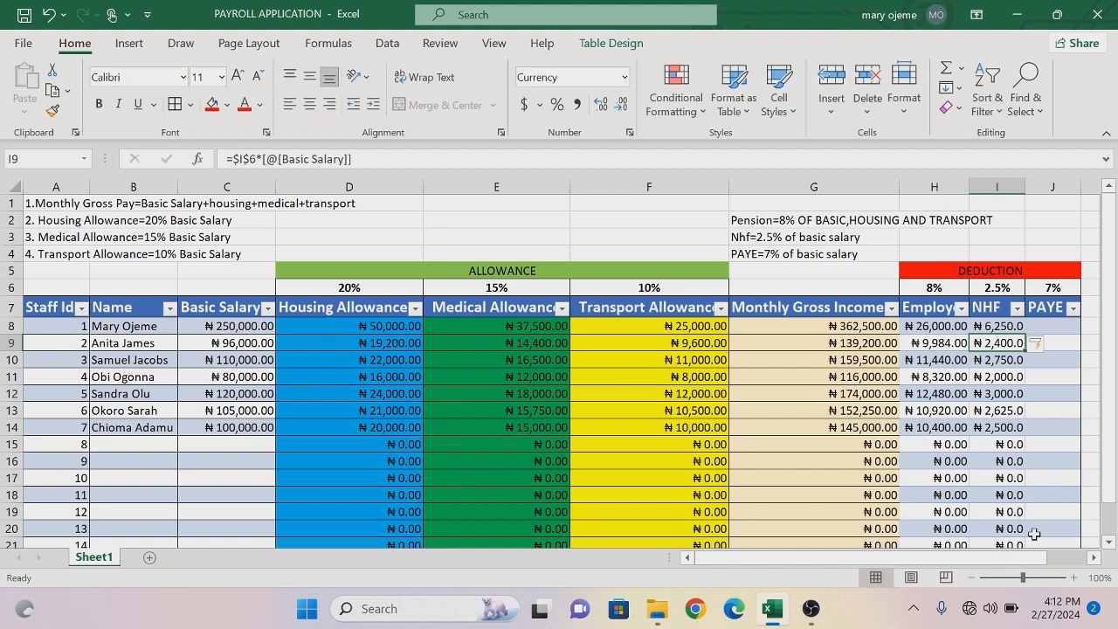
- Calculate PAYE in cell J8 with the formula =$J$6*[@[Basic Salary]], using an absolute reference to the PAYE rate
left_click(1094, 557)
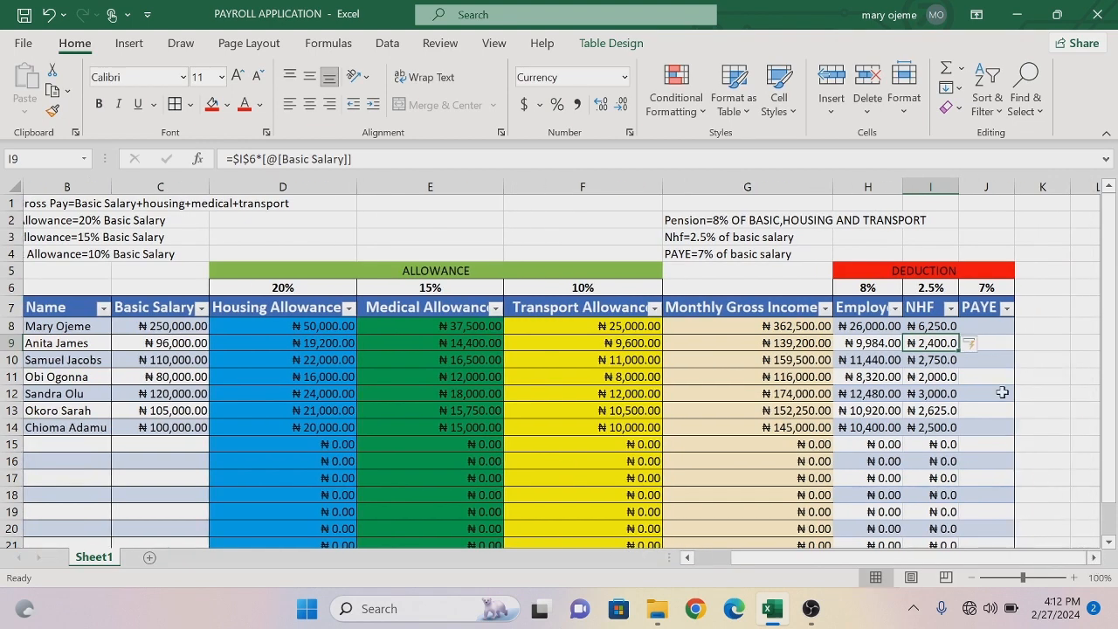
left_click(983, 326)
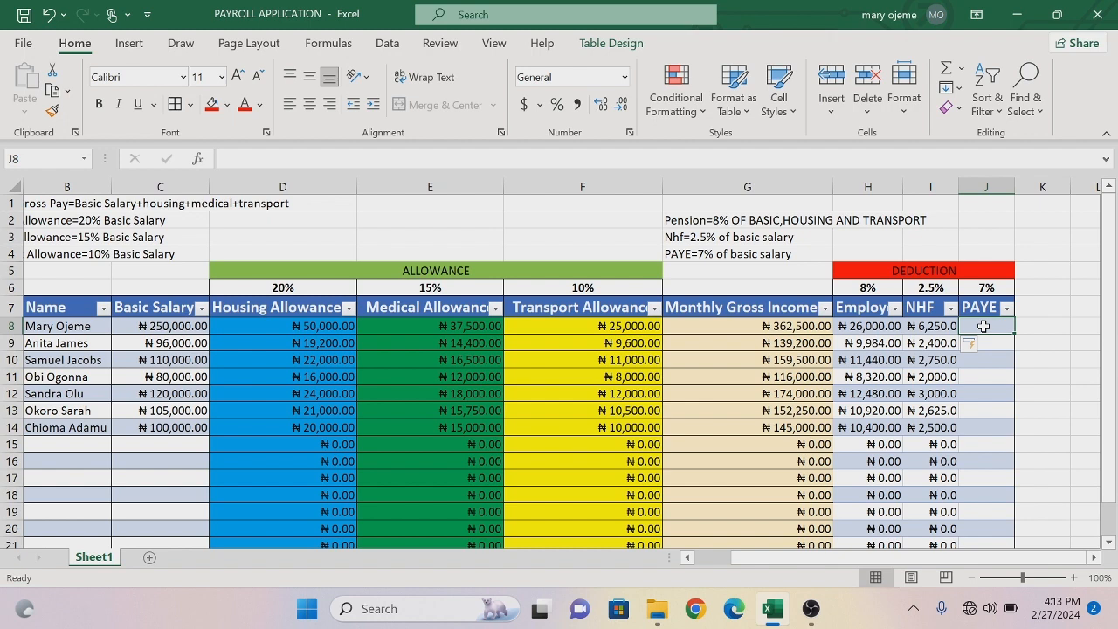
type("=")
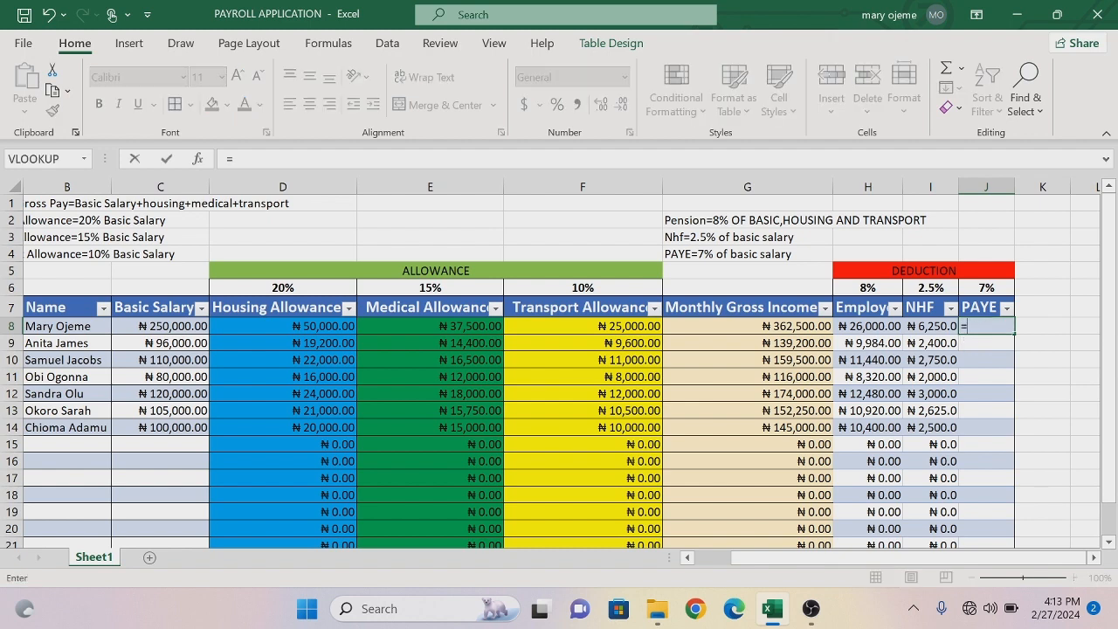
left_click(988, 291)
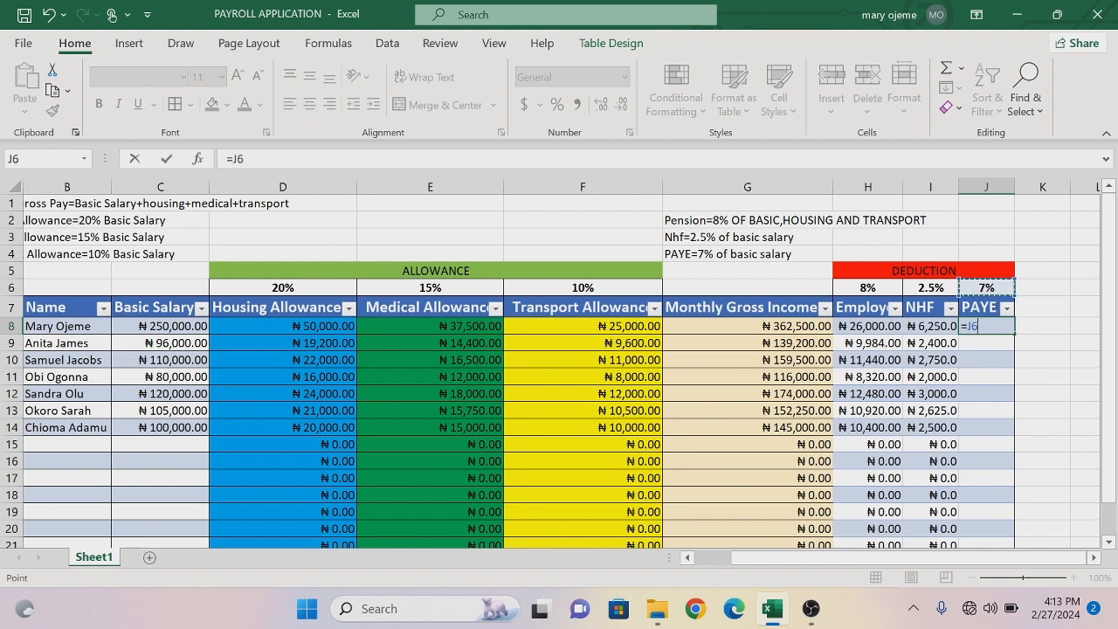
key("F2")
type("$J$6")
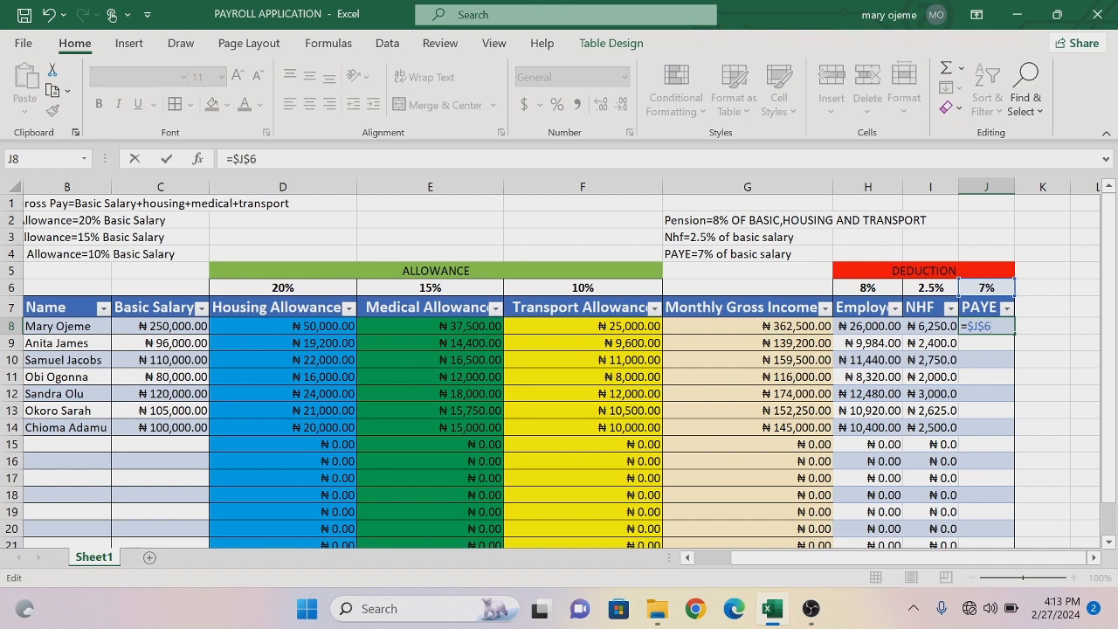
type("*")
left_click(173, 326)
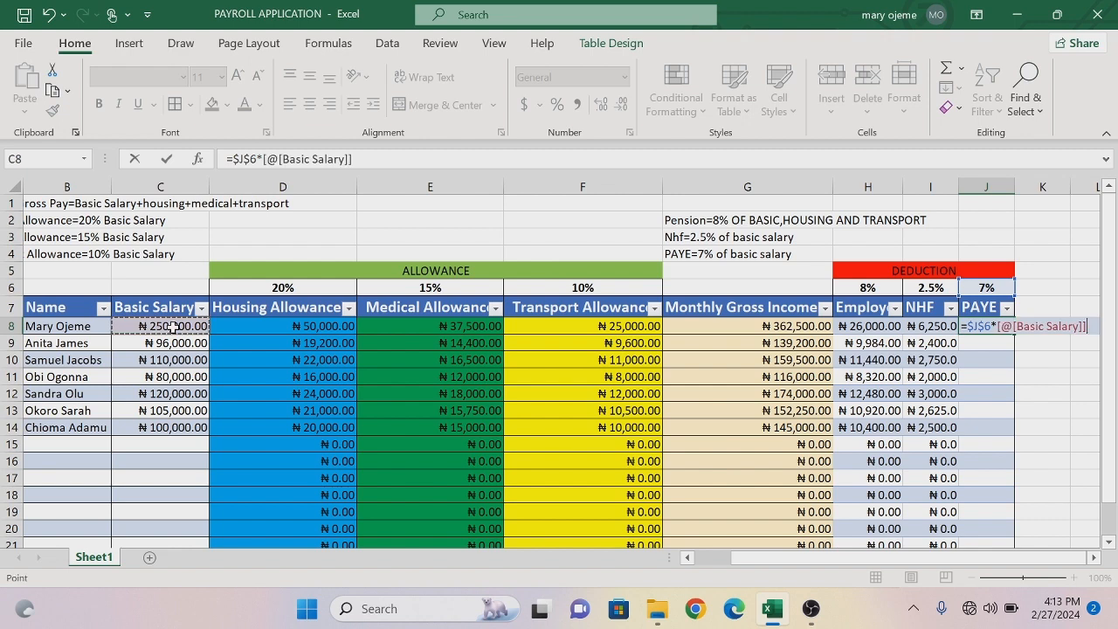
key("Return")
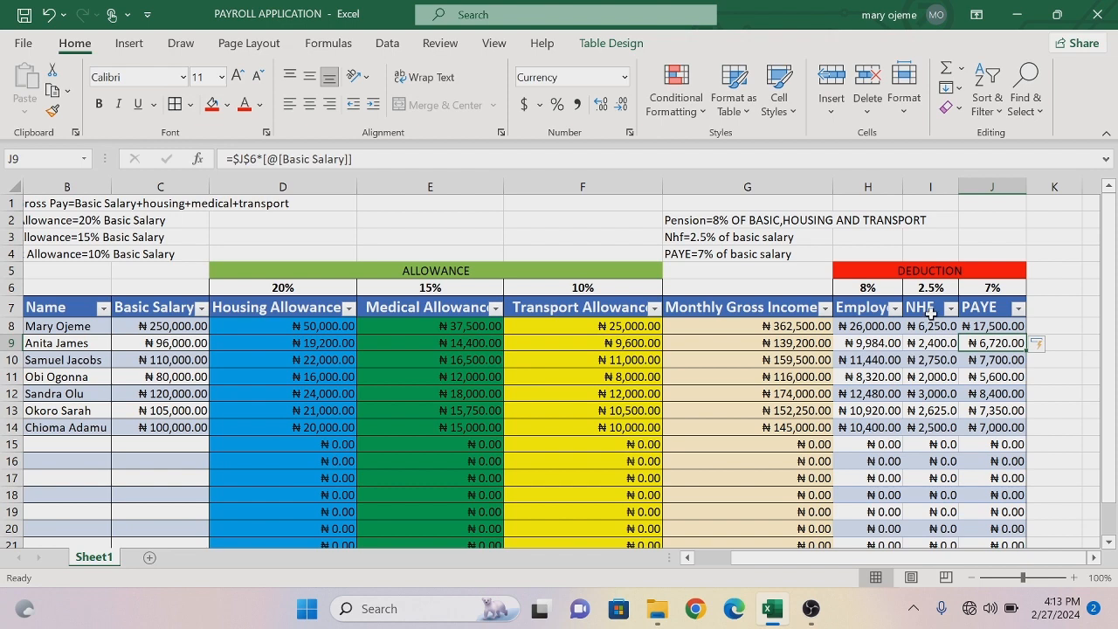
- Add a table column after PAYE by entering the header Total Deduction in cell K7
left_click(1049, 309)
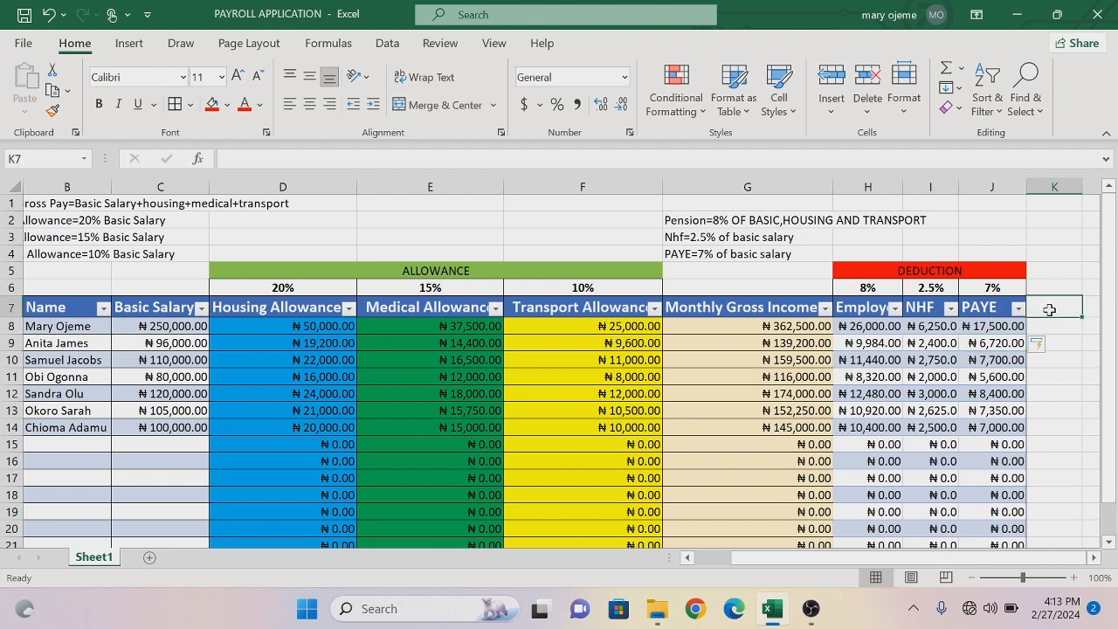
type("To")
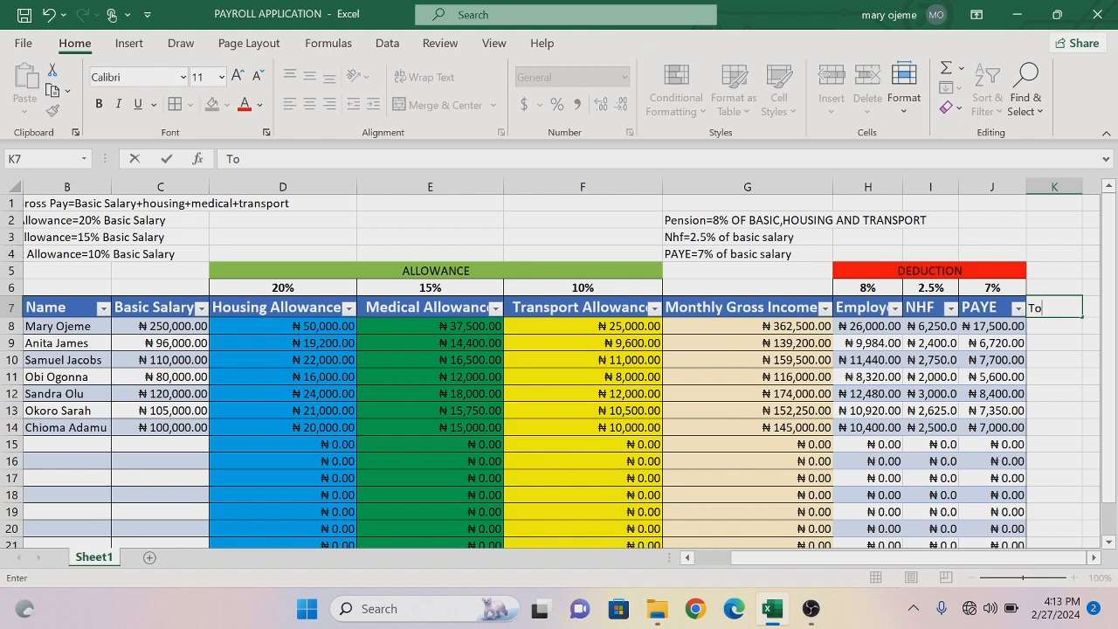
type("tal Deduction")
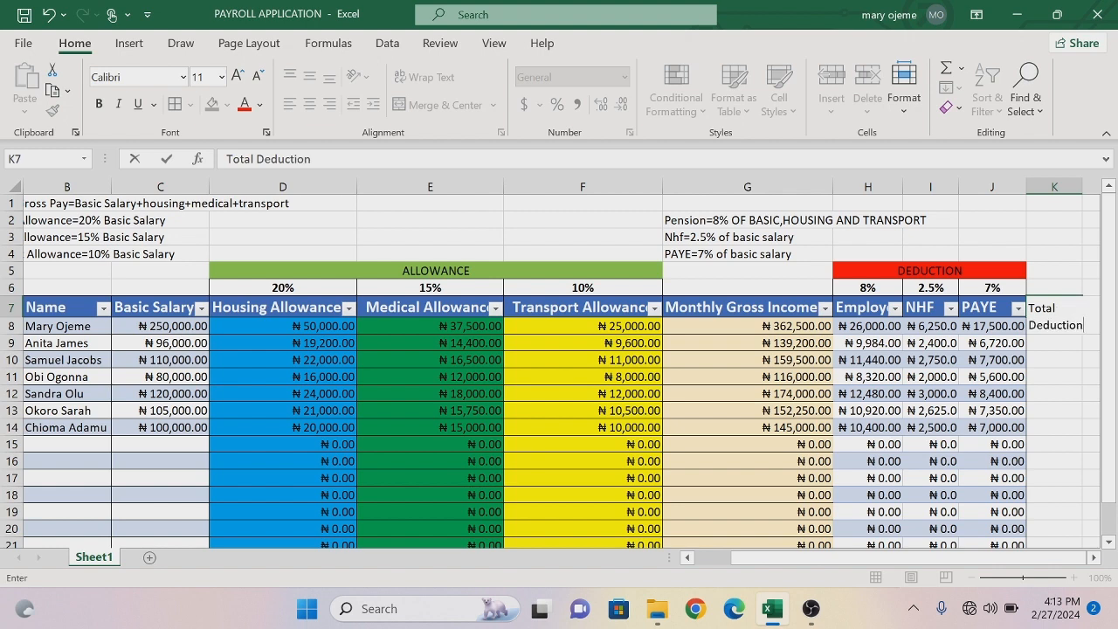
key("Return")
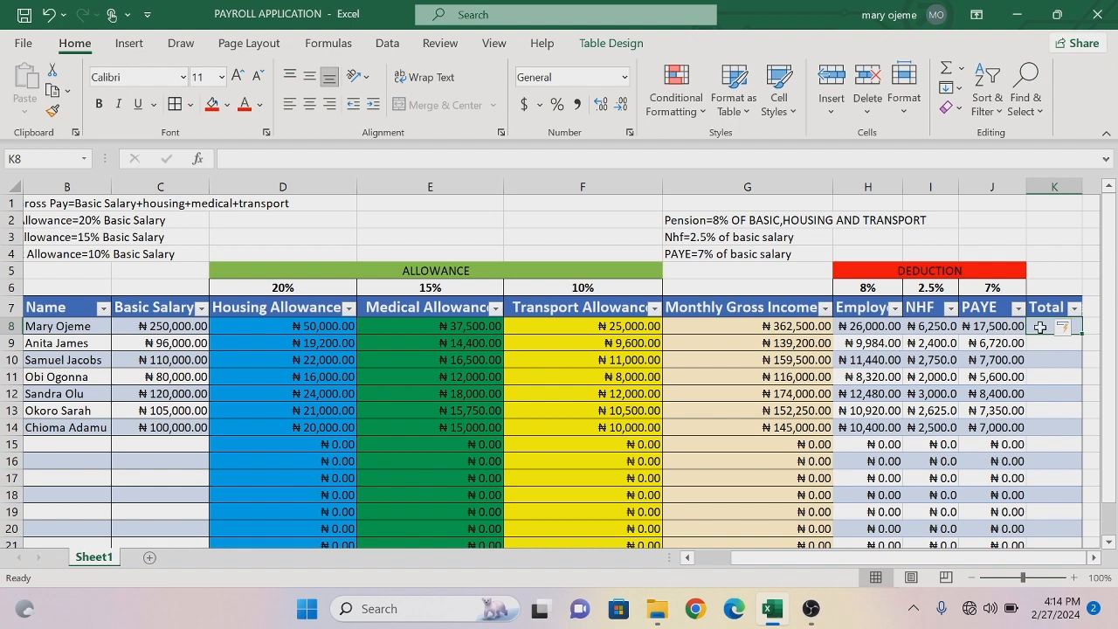
- Calculate the total deduction in cell K8 by summing Employee Pension through PAYE with =SUM(Table1[@[Employee Pension]:[PAYE]])
type("=sum")
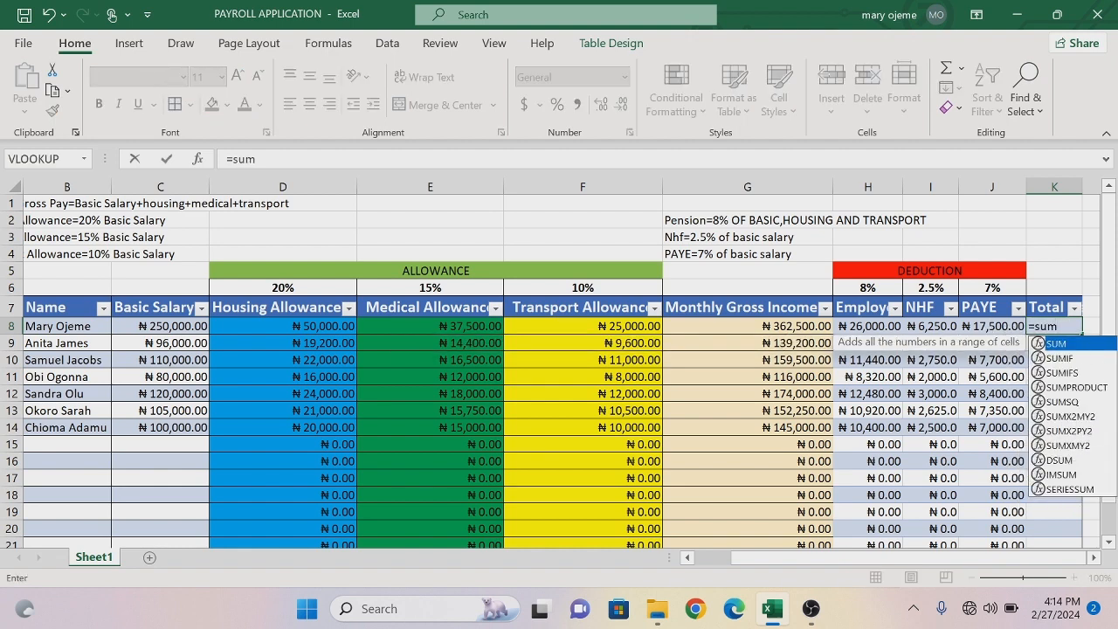
key("Tab")
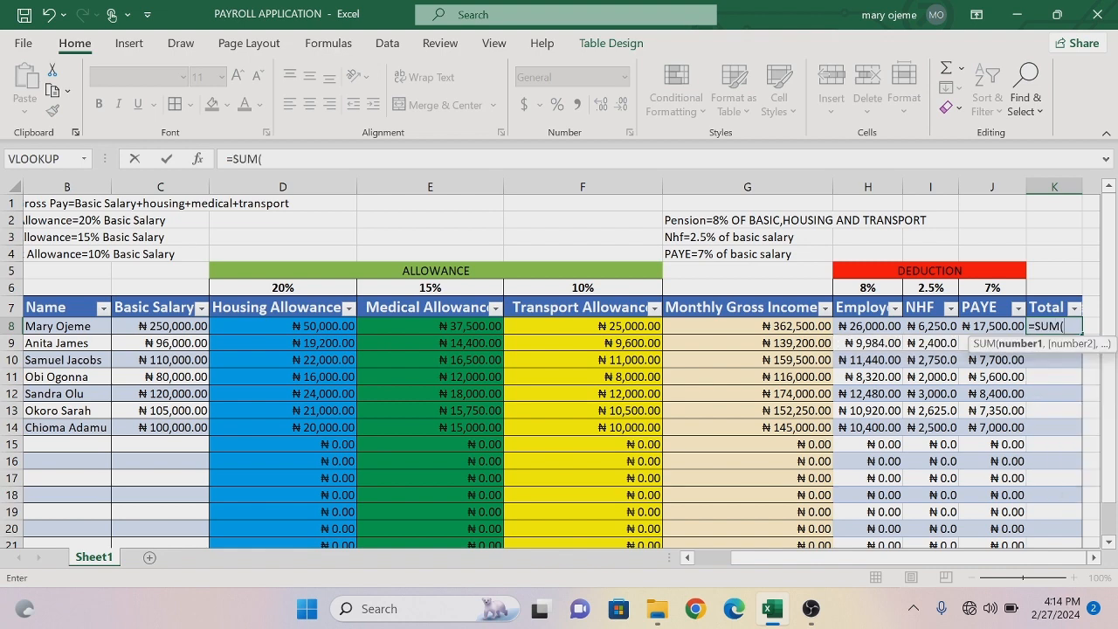
left_click(861, 325)
left_click_drag(860, 325, 973, 325)
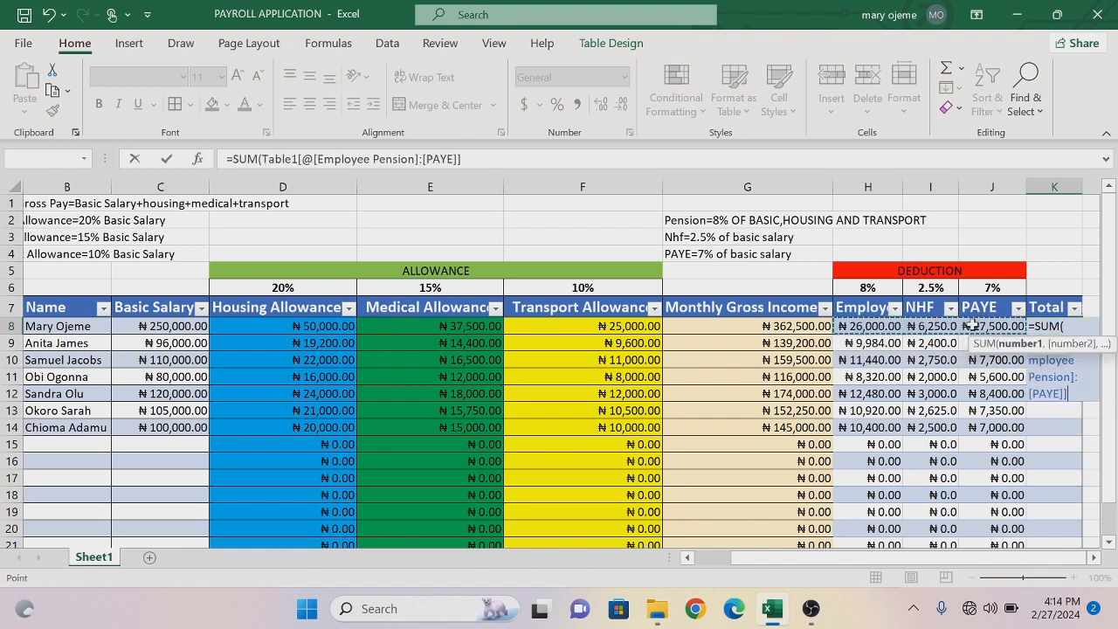
key("Return")
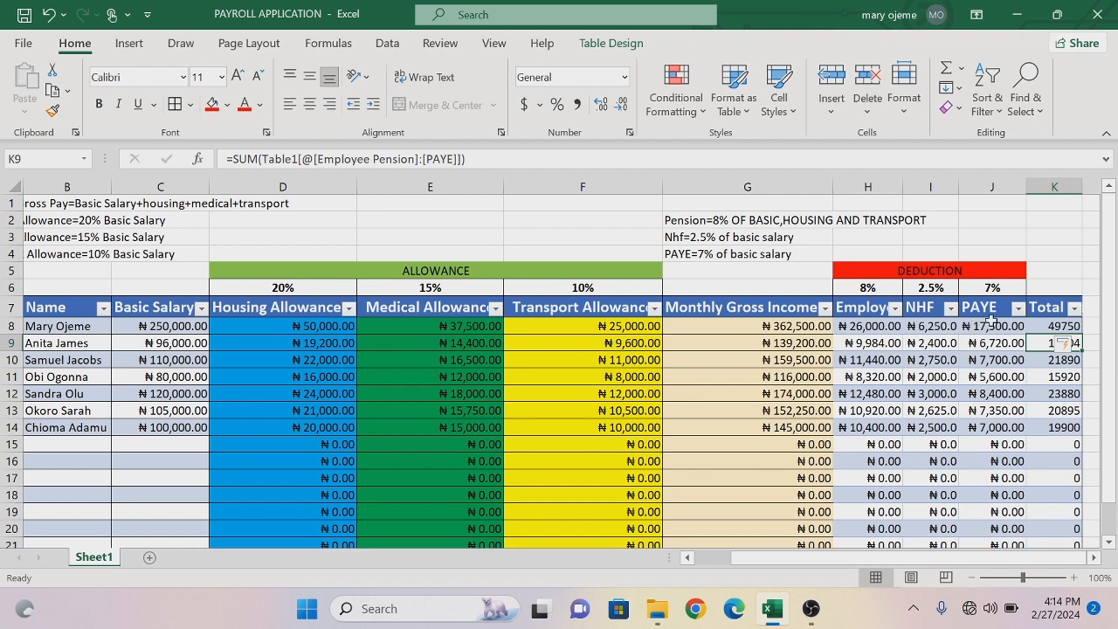
- Widen column K to show more of the Total Deduction header
left_click(1094, 559)
left_click(1093, 559)
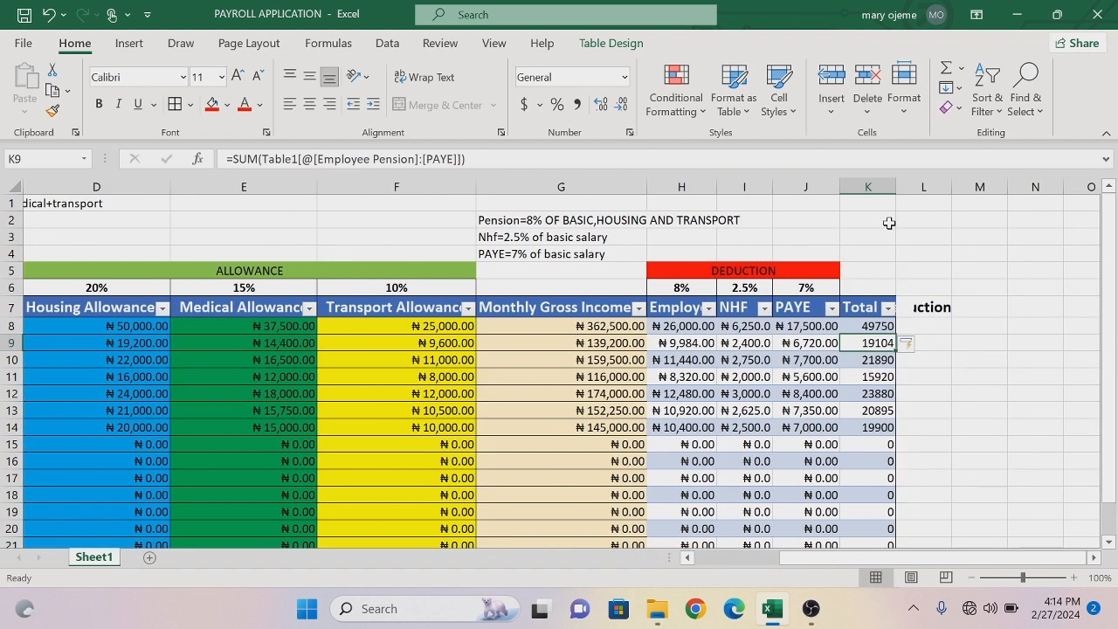
left_click(938, 306)
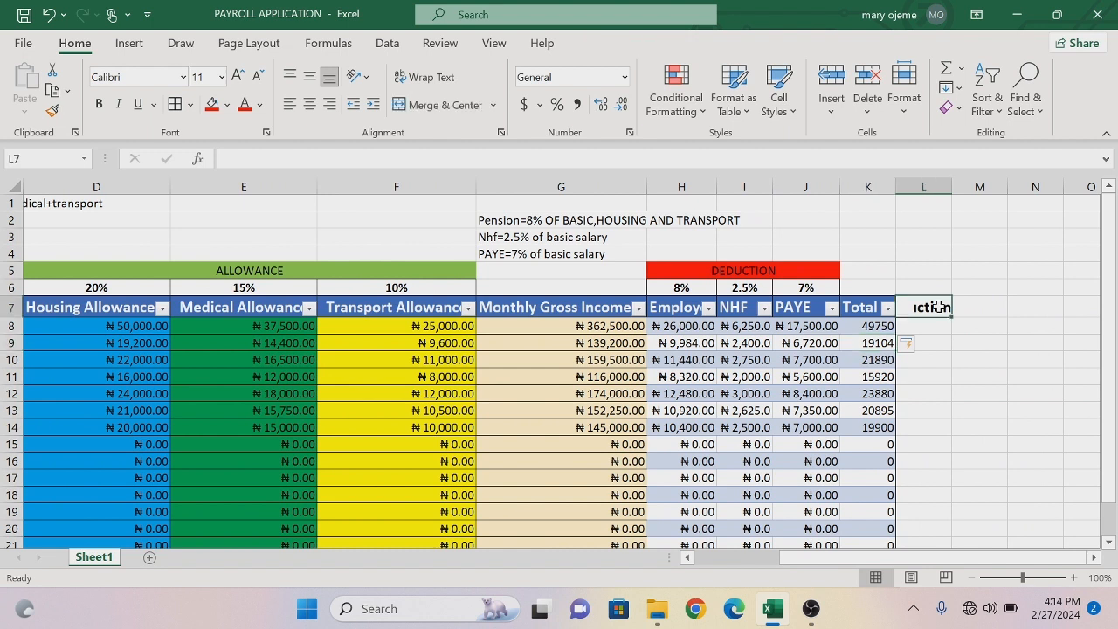
left_click_drag(896, 188, 919, 188)
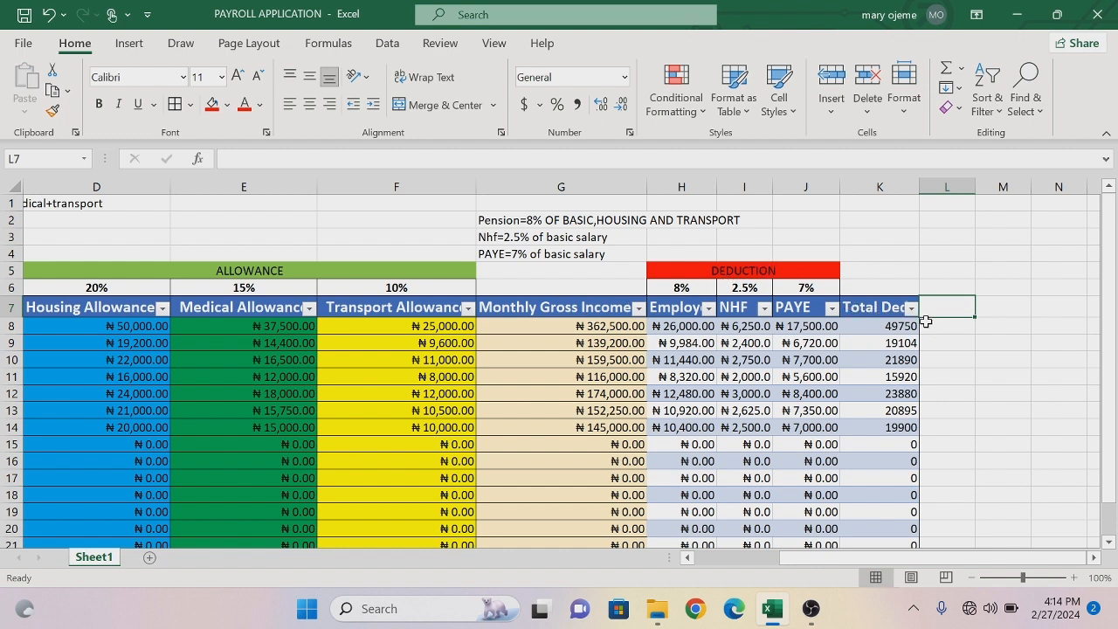
left_click(877, 327)
right_click(879, 331)
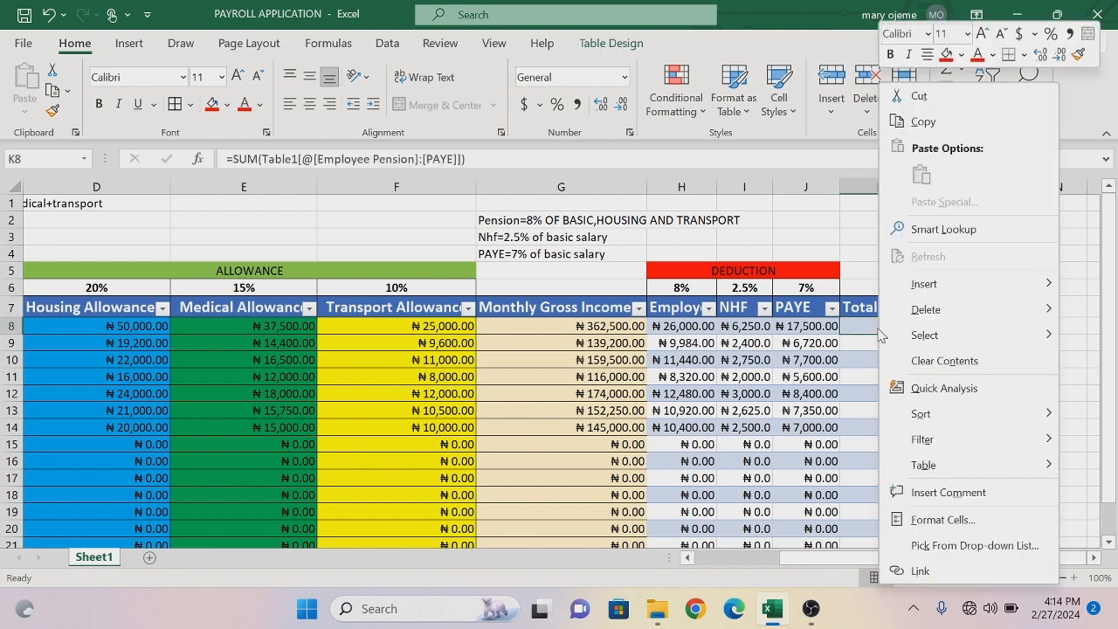
left_click(952, 516)
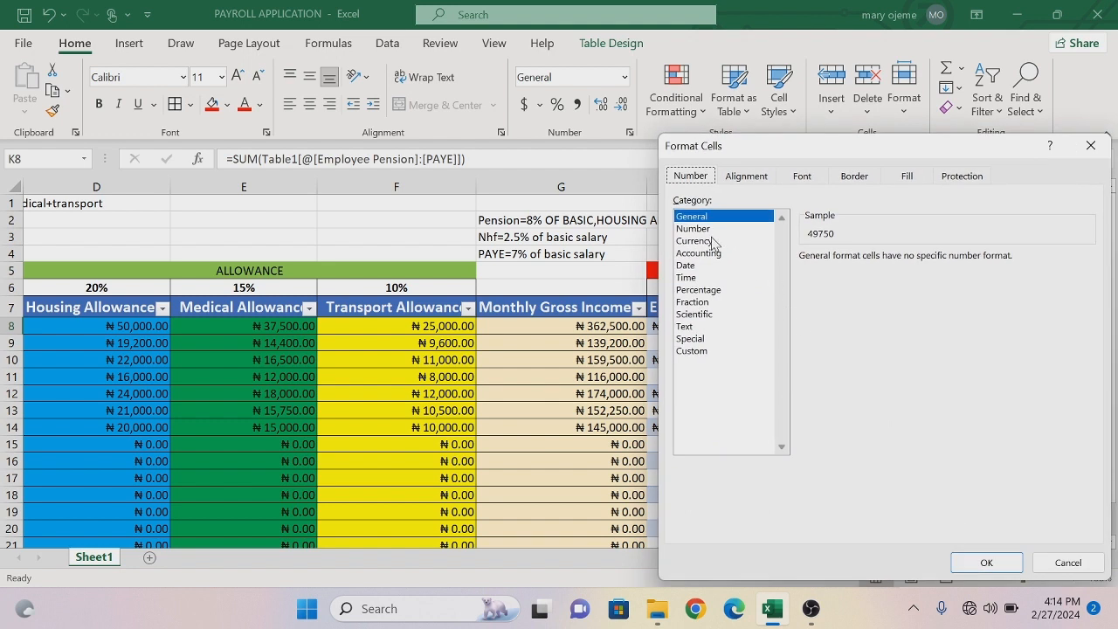
left_click(711, 241)
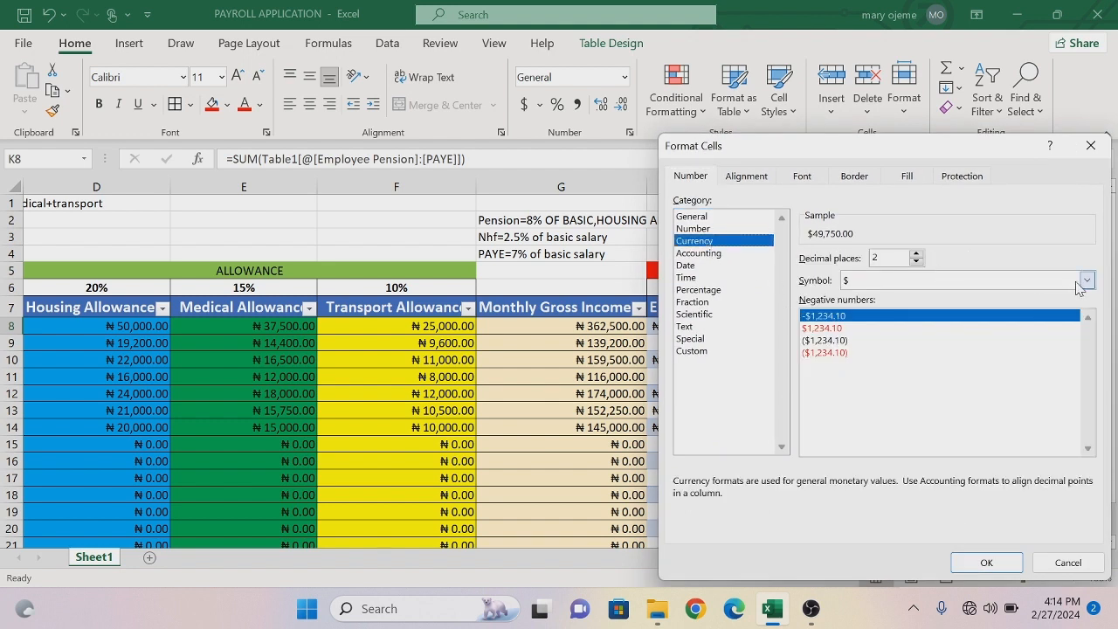
left_click(1088, 280)
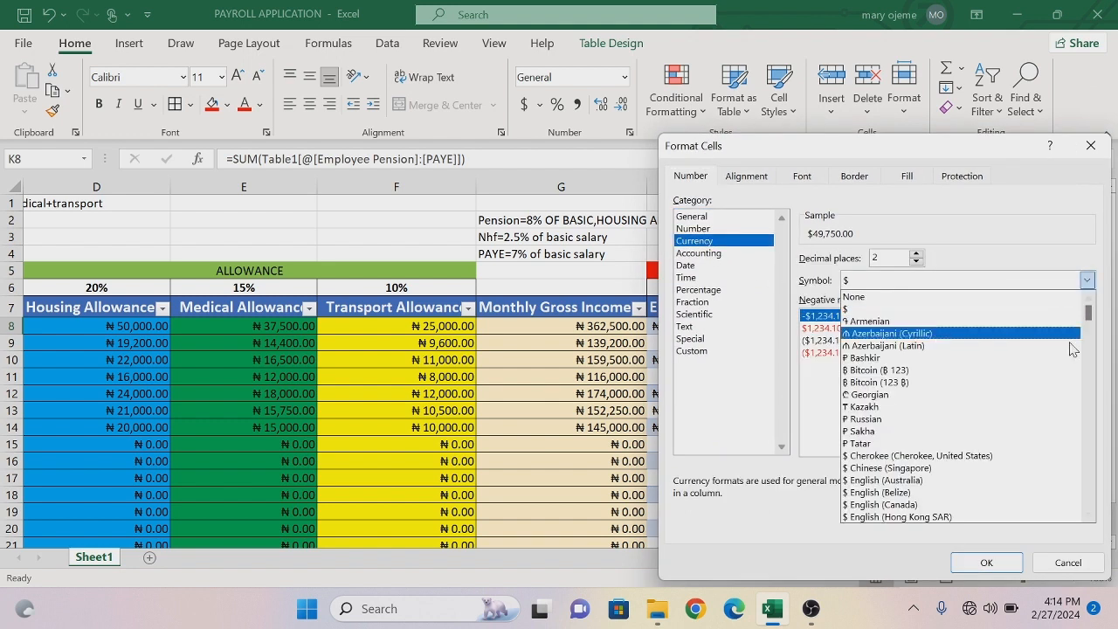
key("h")
key("a")
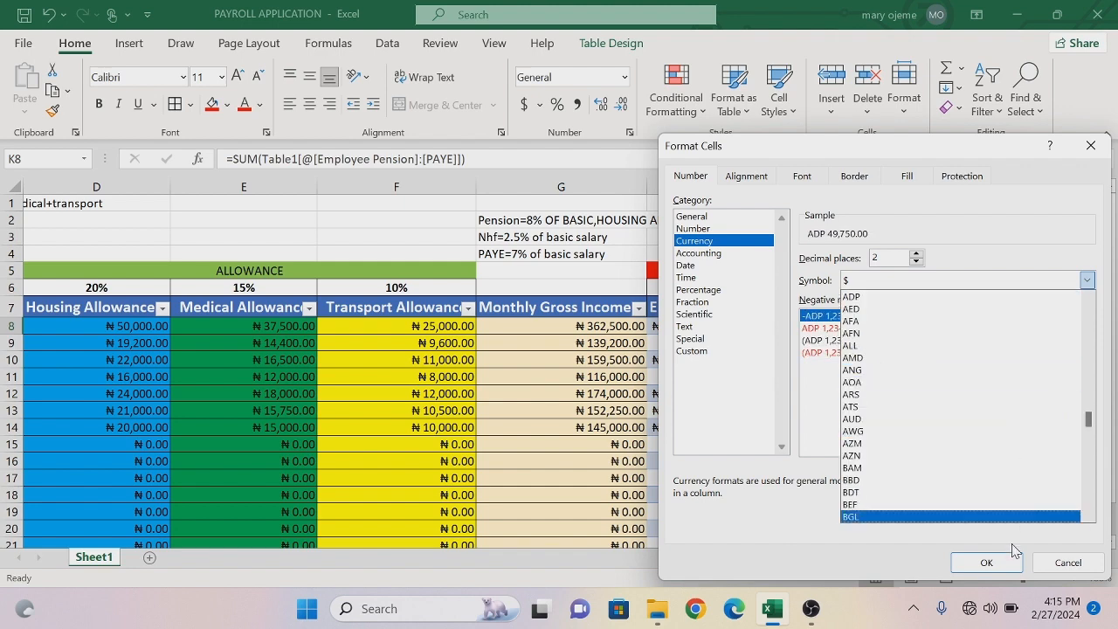
left_click(1068, 562)
left_click(1068, 562)
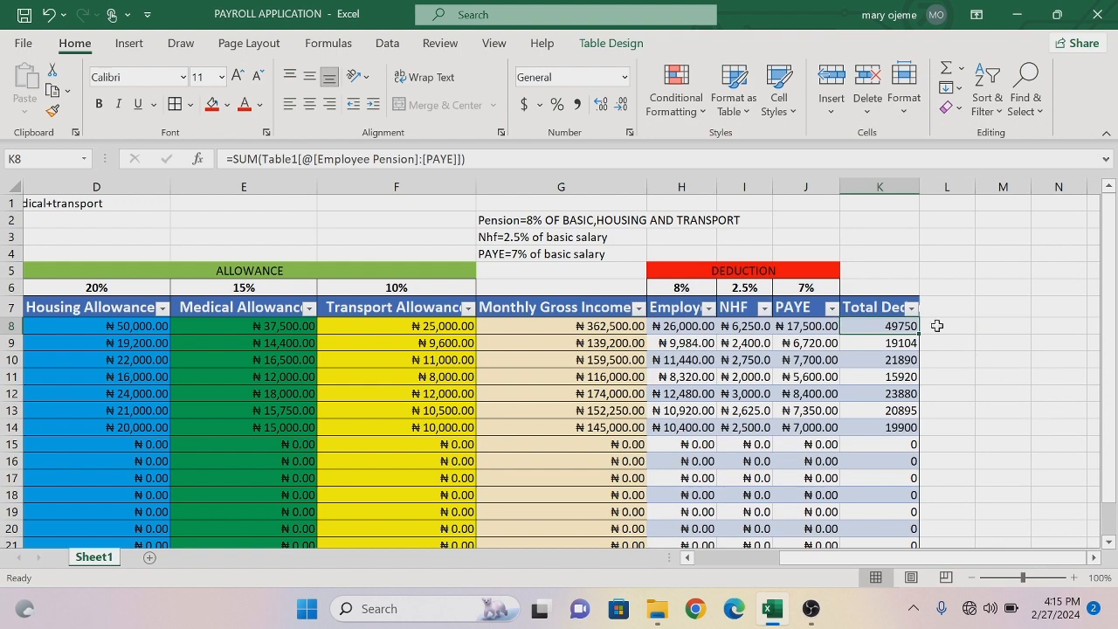
- Format cell K8 as Currency with the ₦ Hausa symbol and fill it down the Total Deduction column to row 20
right_click(891, 325)
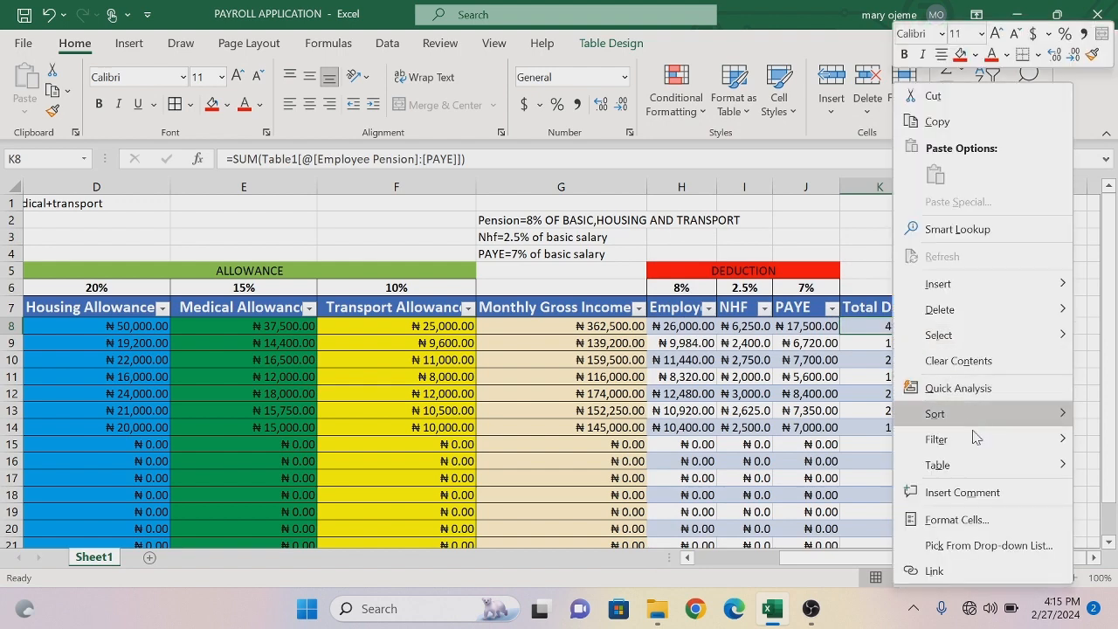
left_click(954, 520)
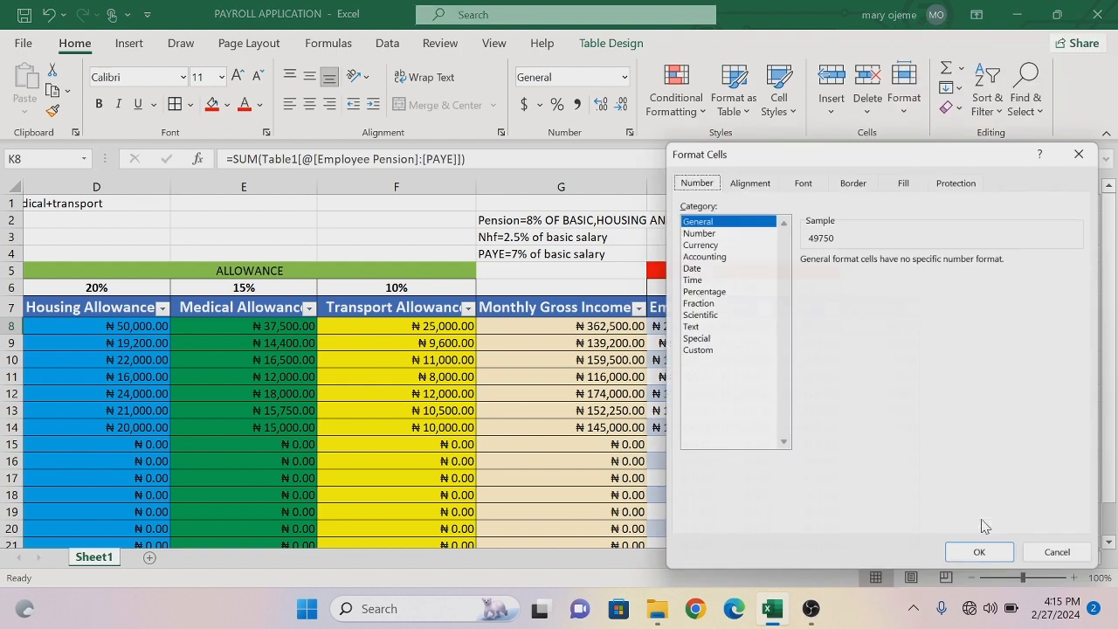
left_click(713, 241)
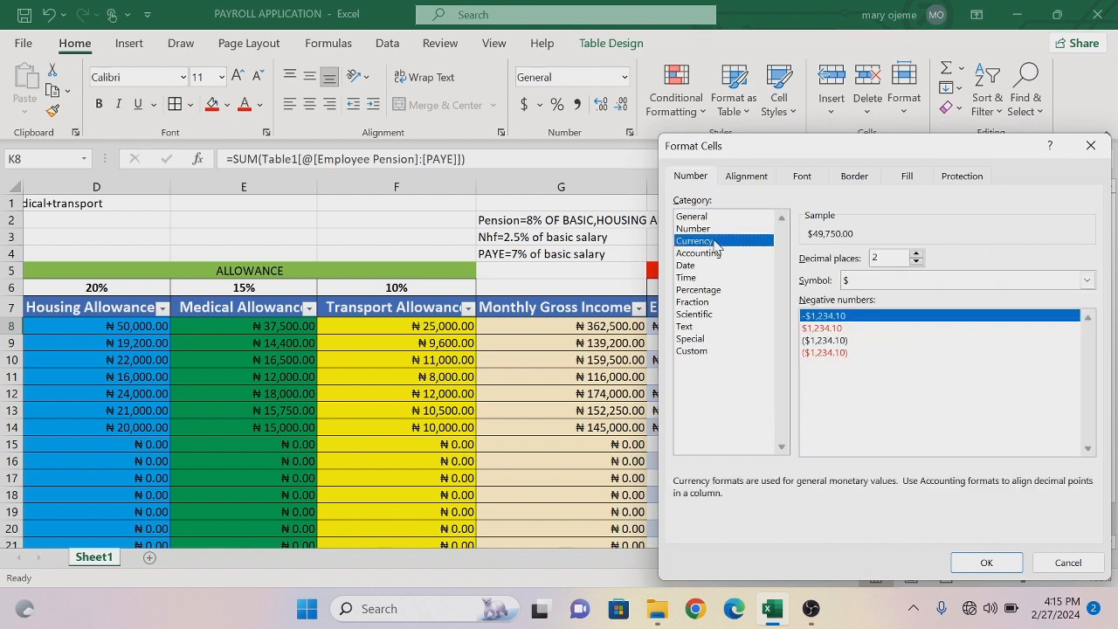
left_click(1088, 281)
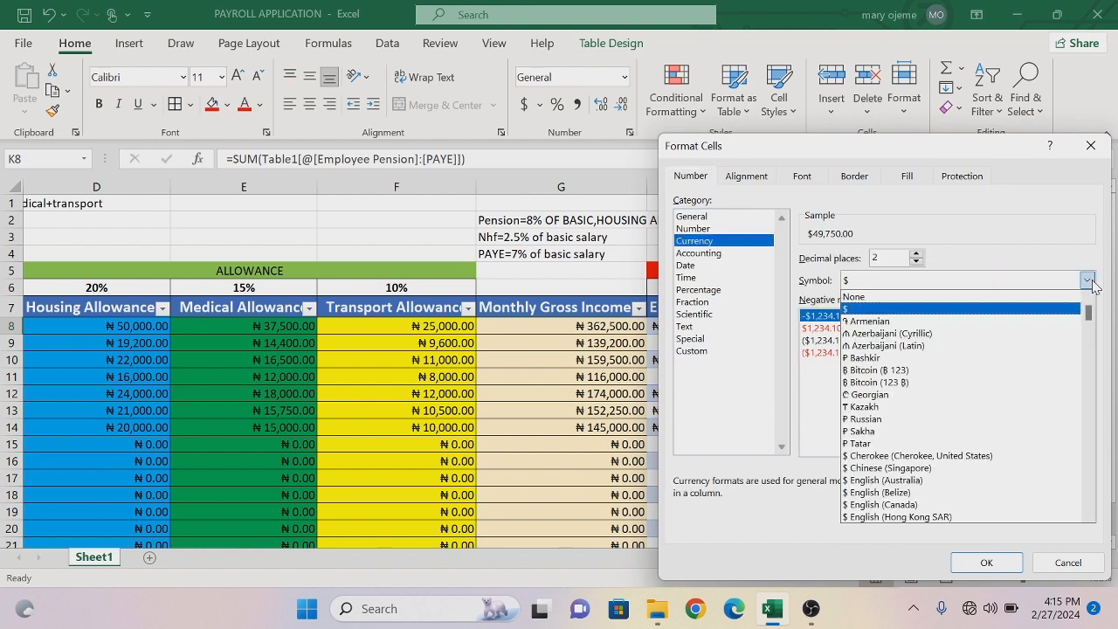
left_click_drag(1089, 326, 1090, 347)
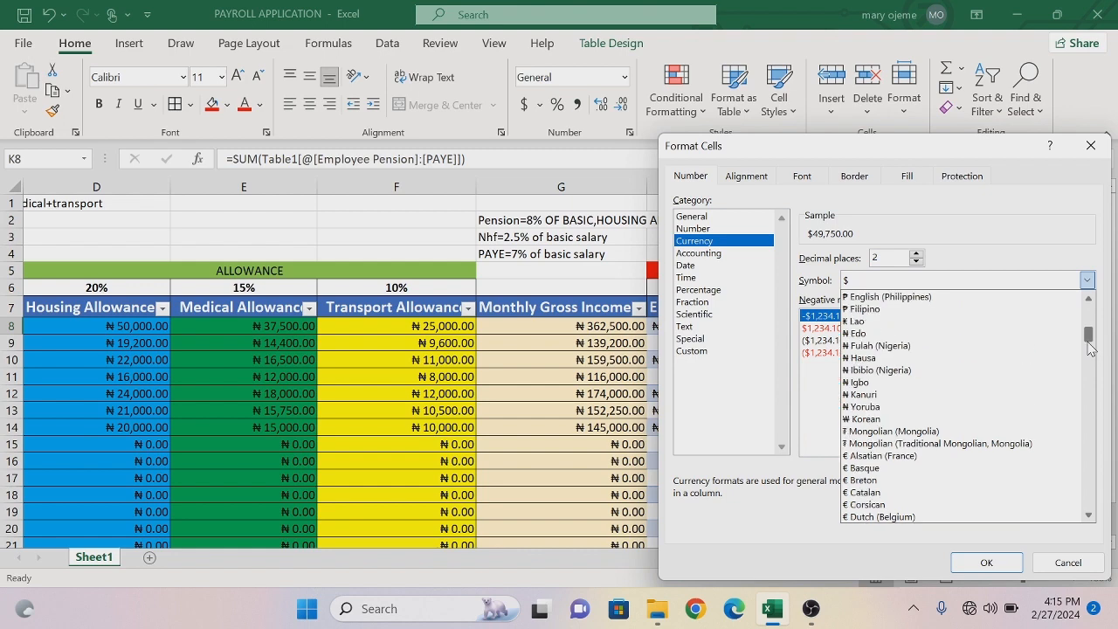
left_click(894, 358)
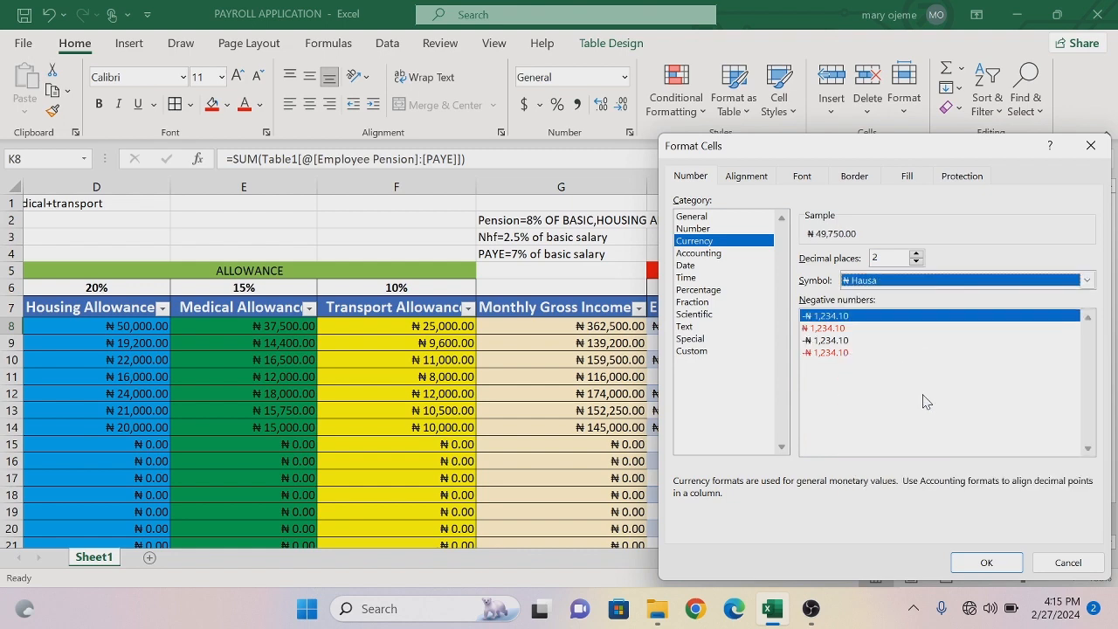
left_click(987, 563)
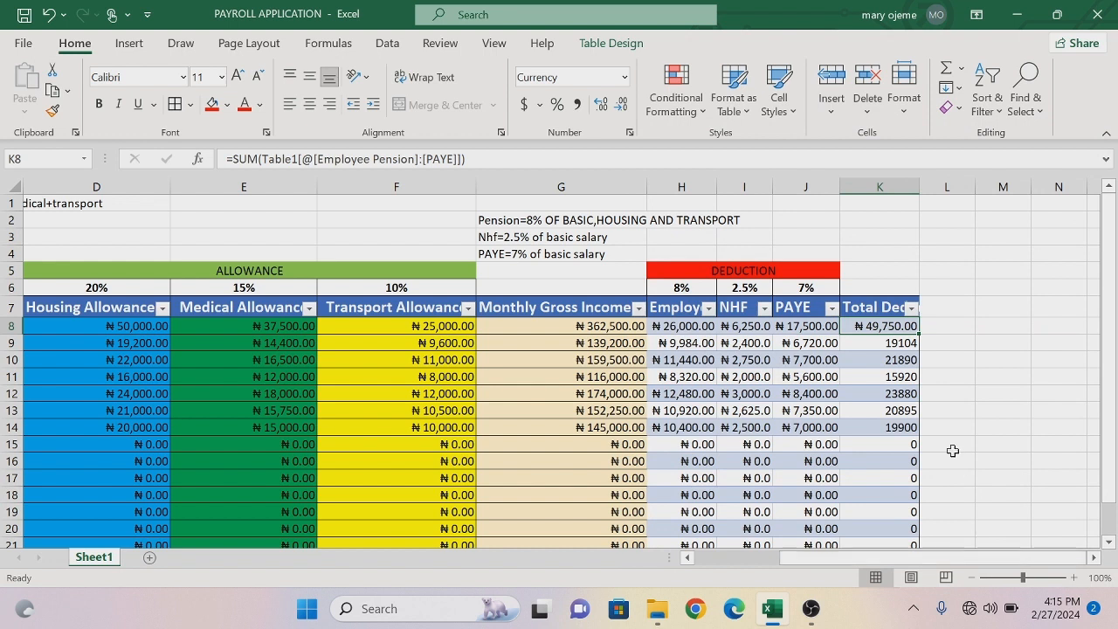
left_click_drag(921, 334, 921, 535)
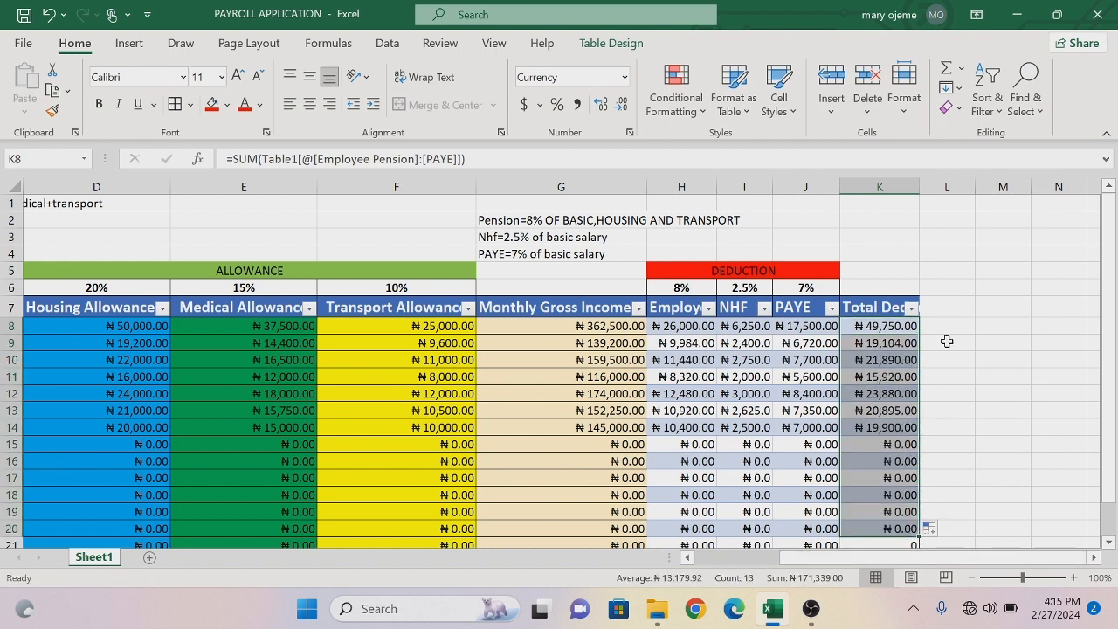
- Add a table column after Total Deduction by entering the header Monthly Net Pay in cell L7
left_click(945, 311)
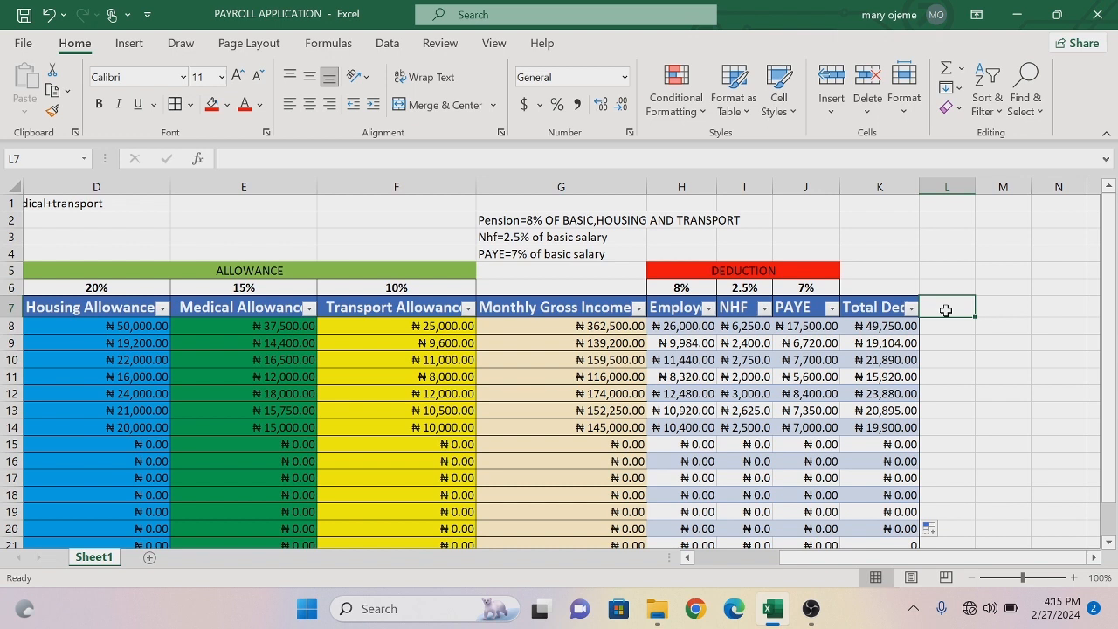
type("Mon")
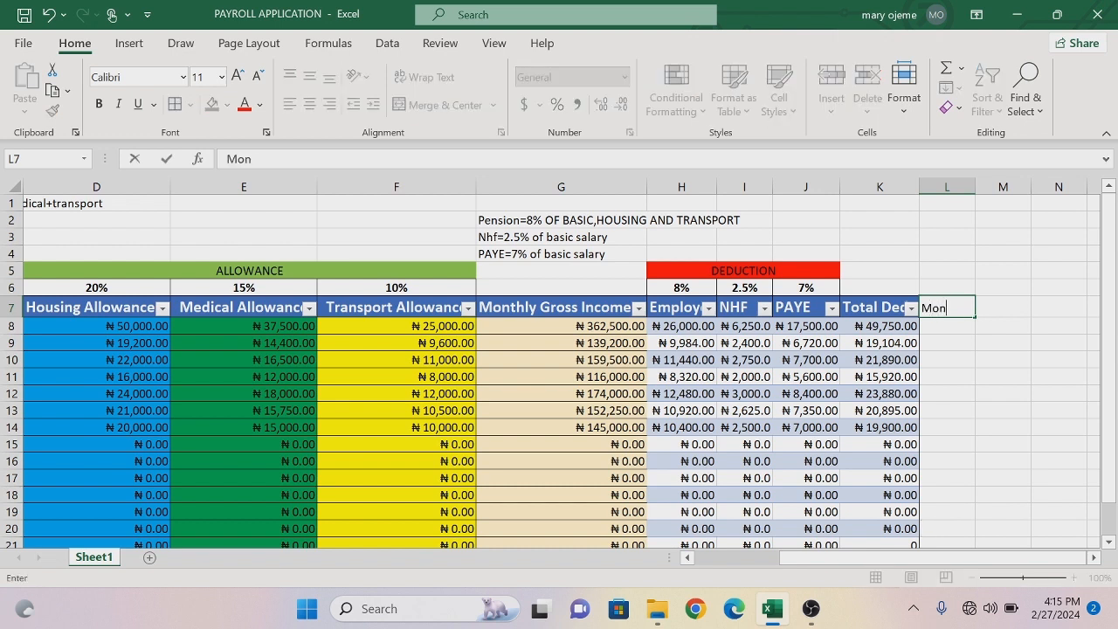
type("thly Net Pay")
key("Return")
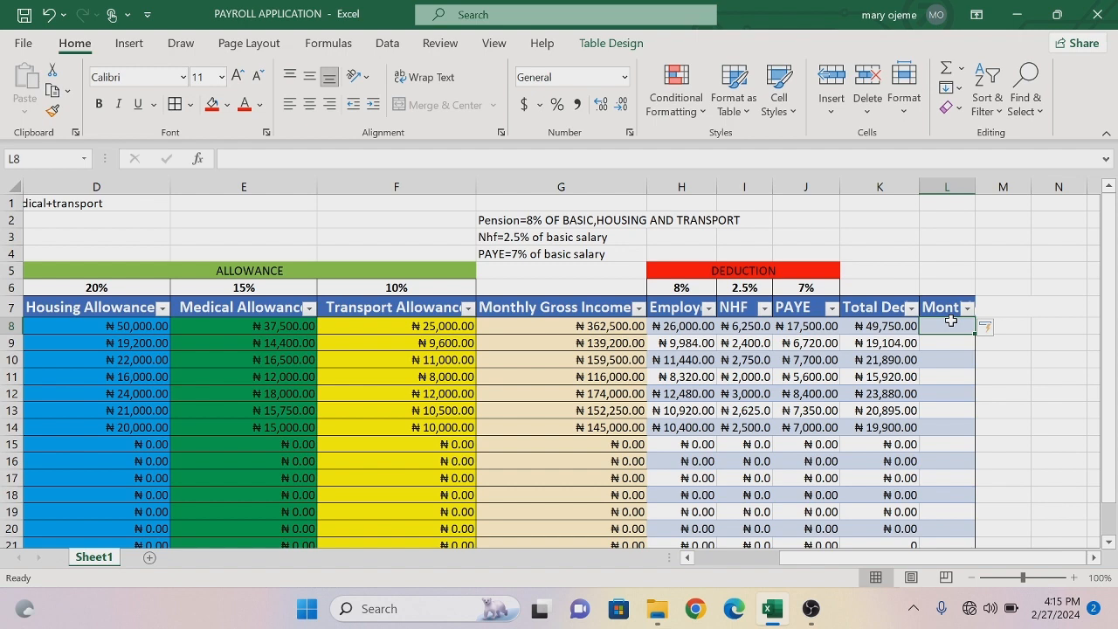
- Calculate Monthly Net Pay from cell L8 down the table column with =[@[Monthly Gross Income]]-[@[Total Deduction]]
type("=")
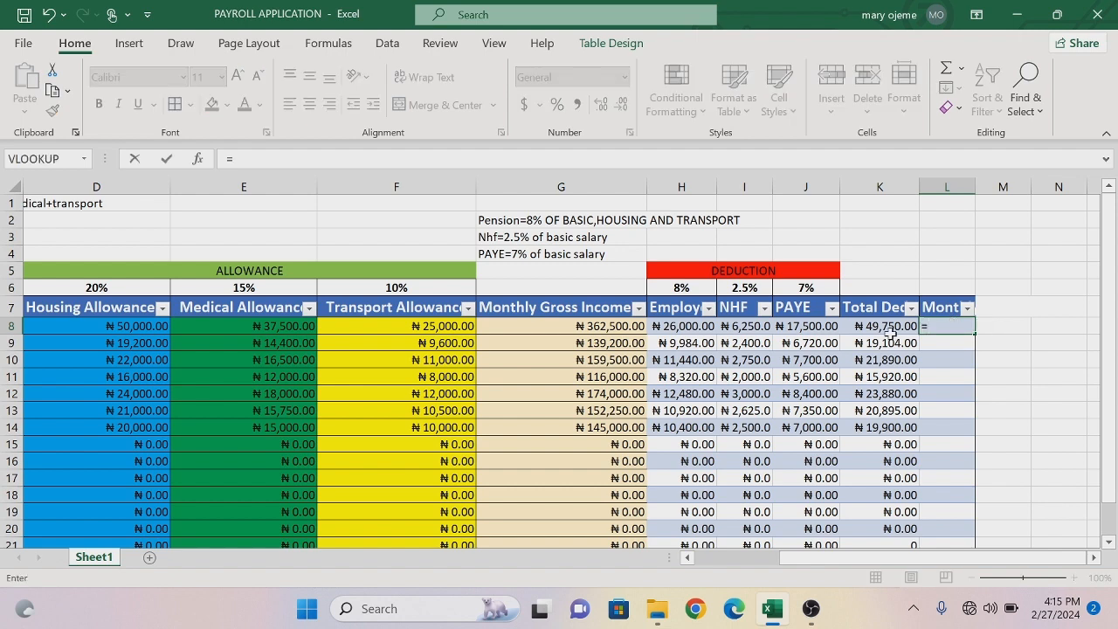
left_click(626, 328)
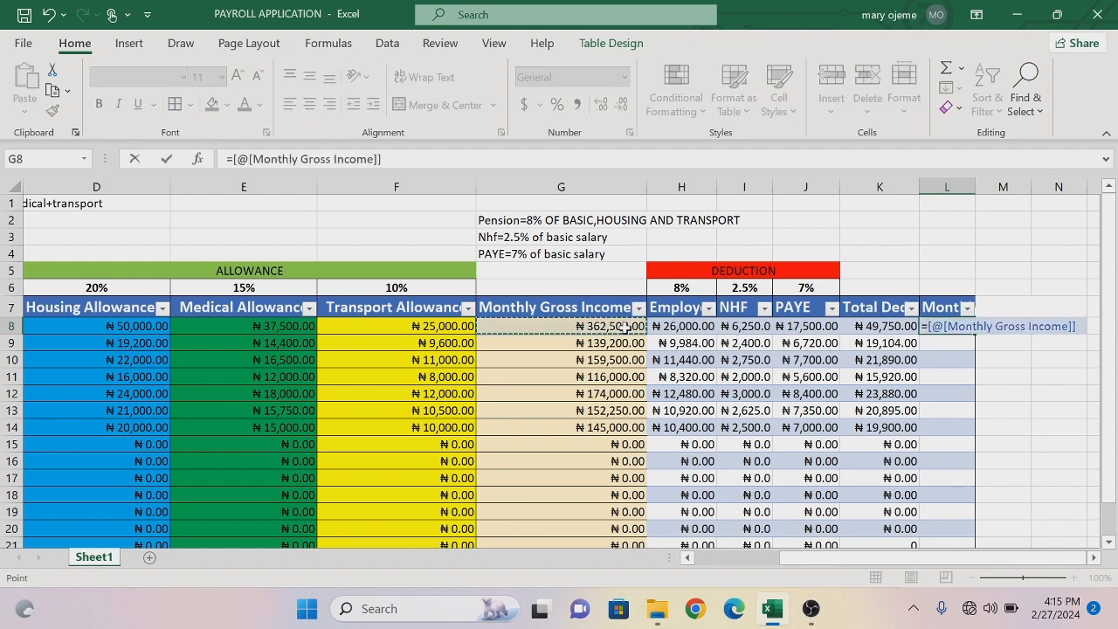
type("-")
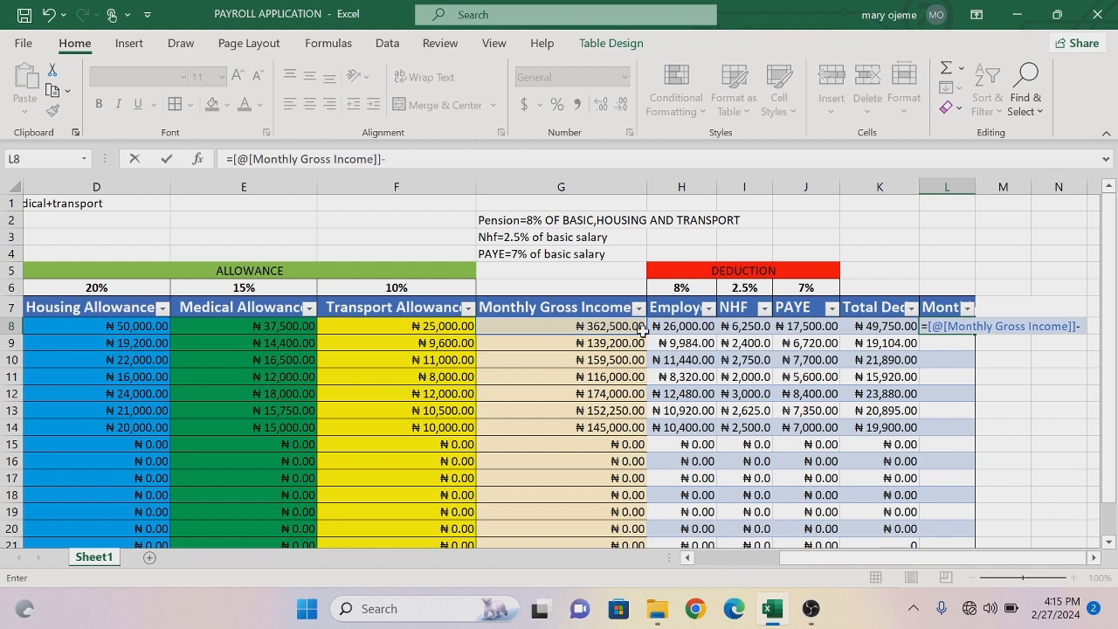
left_click(861, 324)
key("Return")
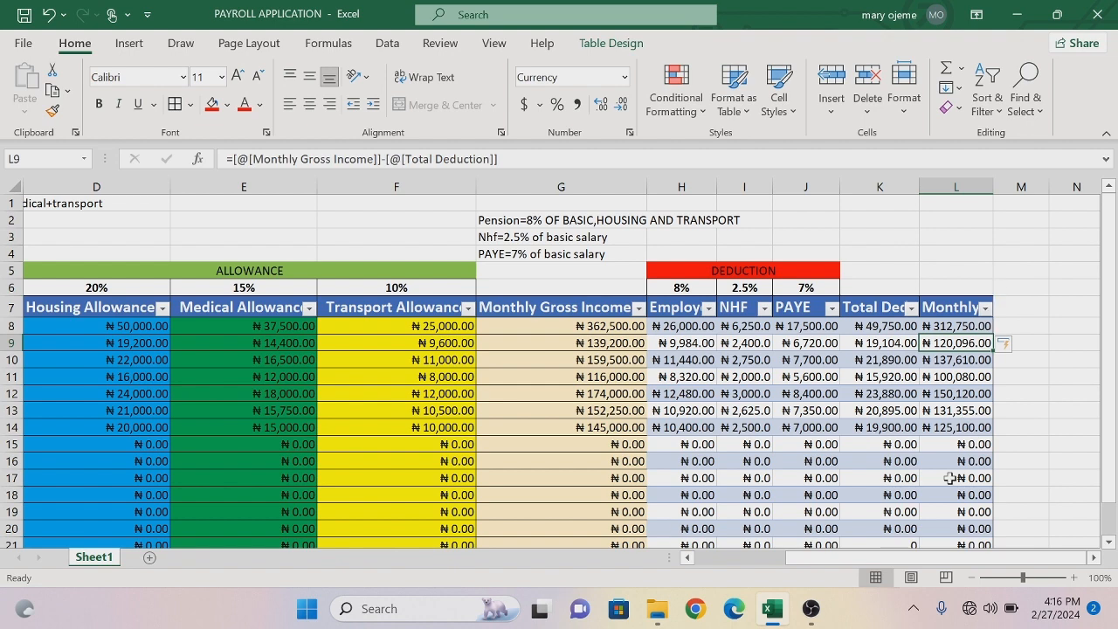
- Widen column L slightly to show more of the Monthly Net Pay header
left_click(1111, 547)
left_click(1110, 547)
left_click(1111, 547)
left_click(1110, 547)
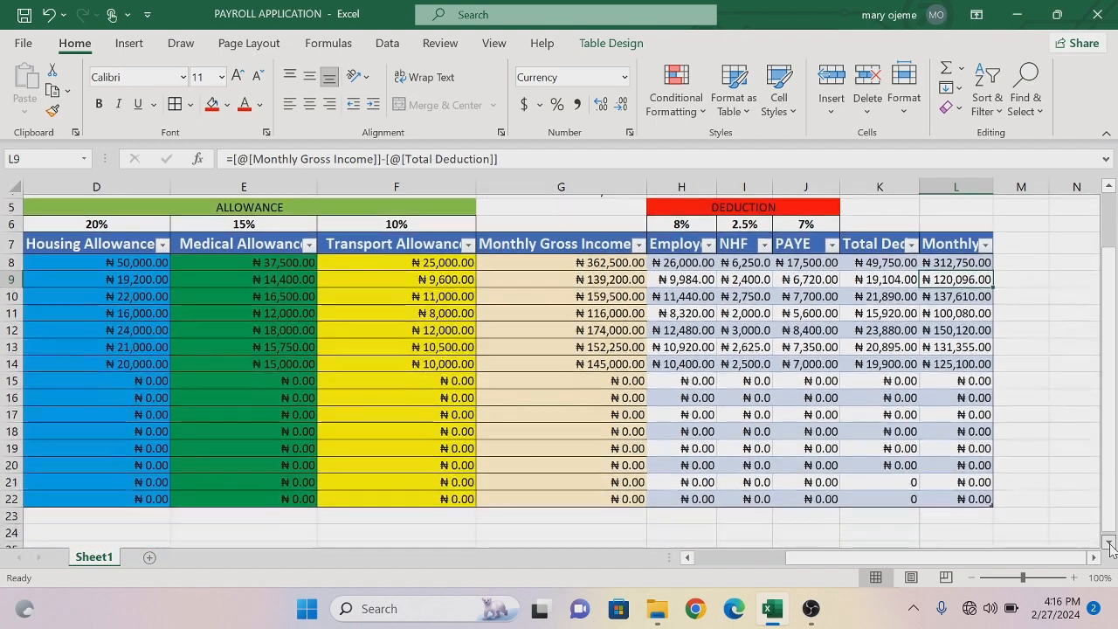
left_click(1110, 547)
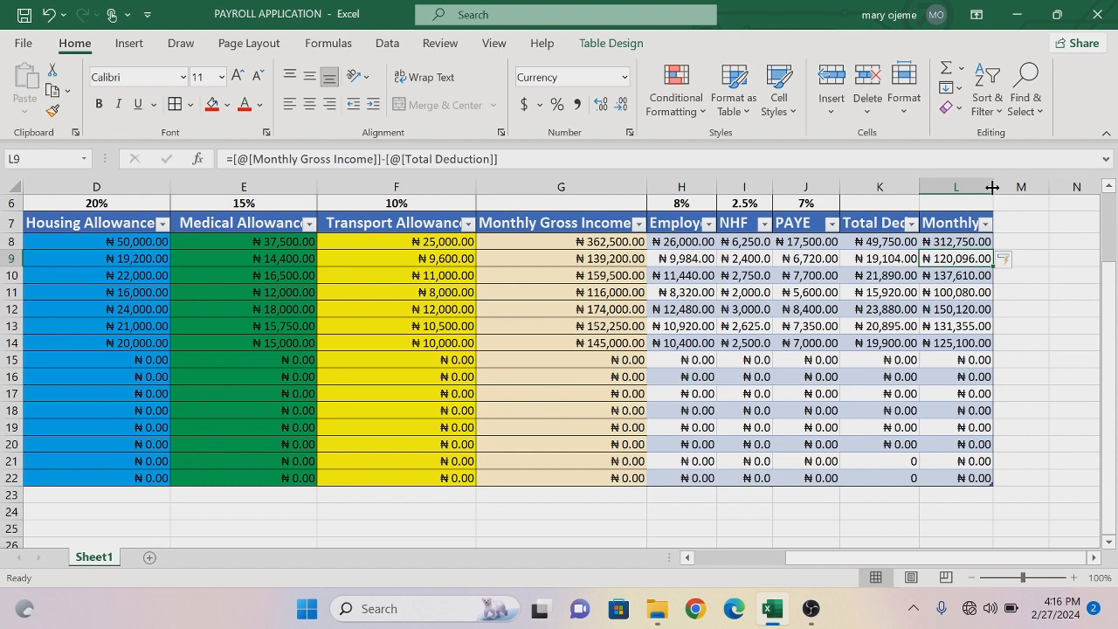
left_click_drag(993, 187, 1000, 186)
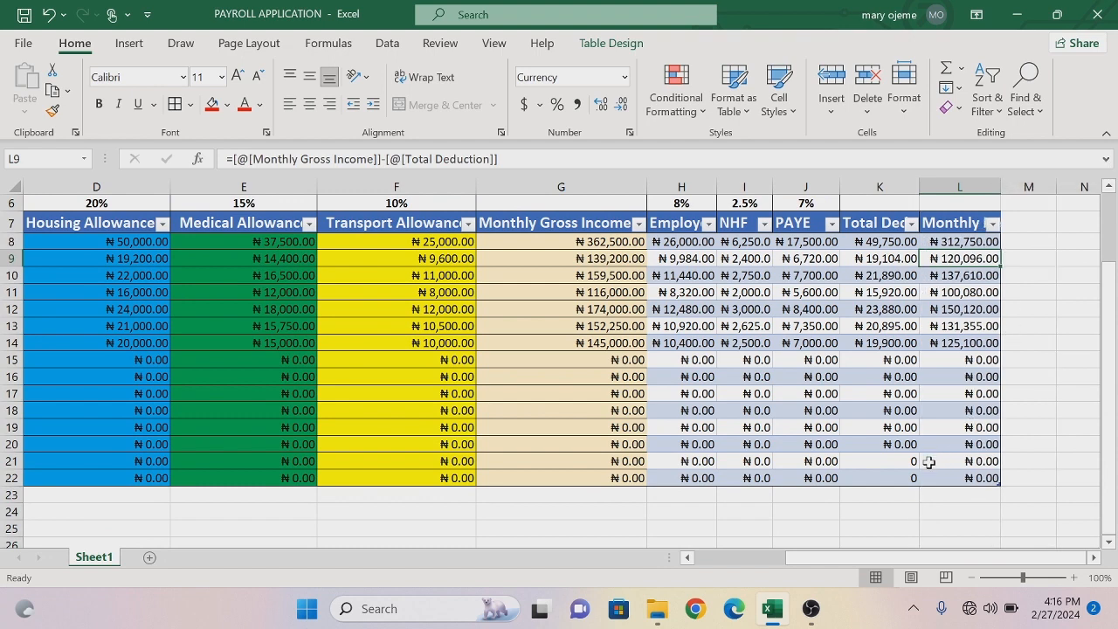
- Enter the label TOTAL in cell K23 below the Total Deduction column and fill the cell with orange
left_click(888, 498)
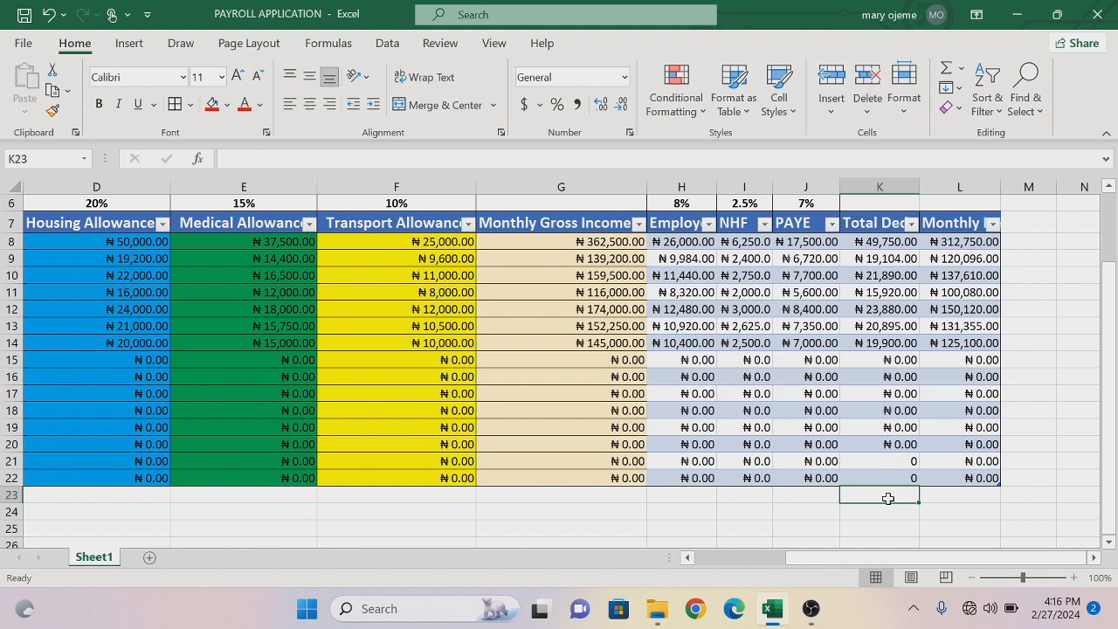
type("TOTAL")
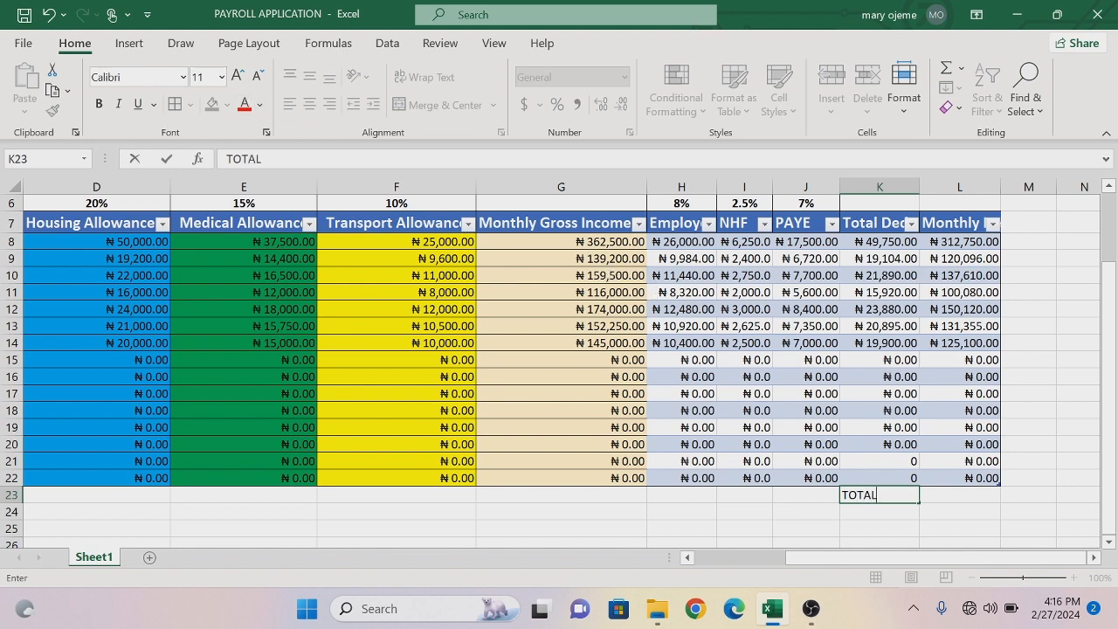
key("Return")
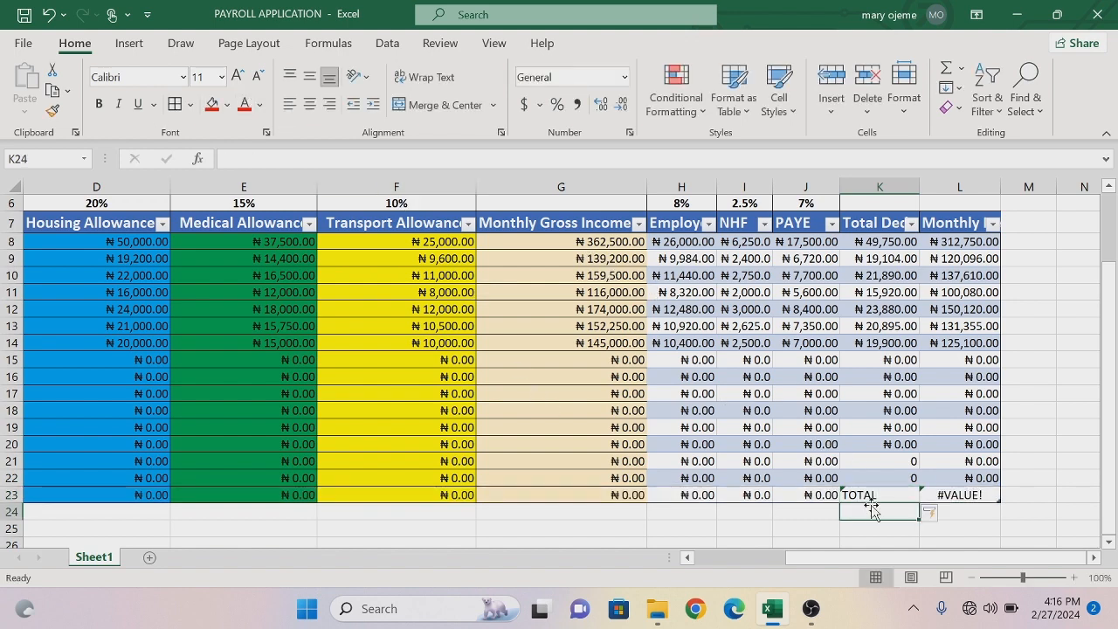
left_click(871, 491)
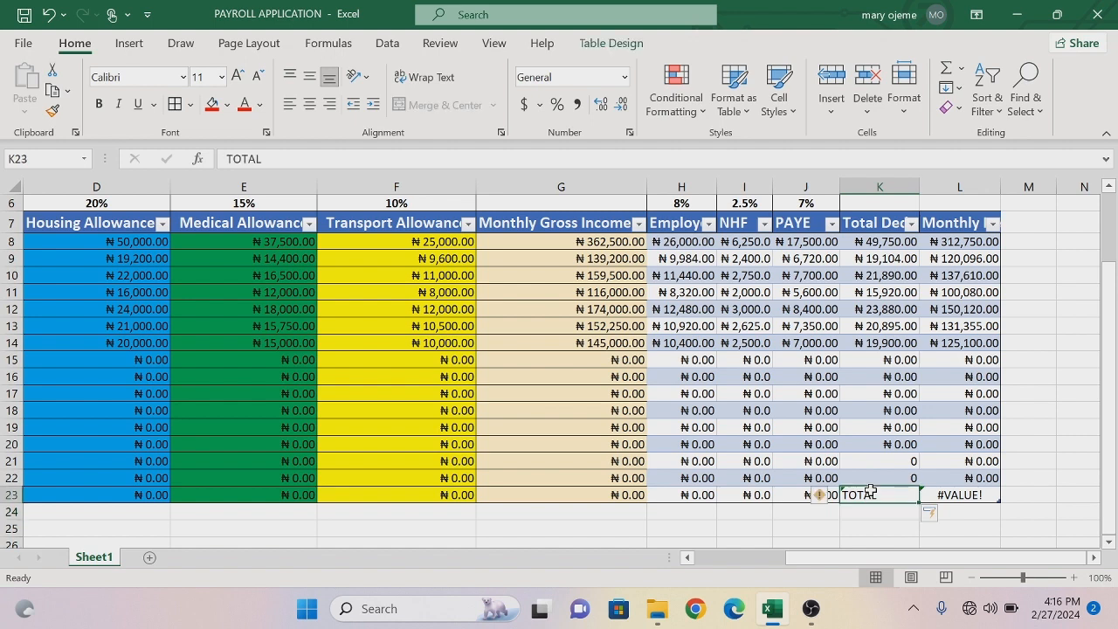
left_click(226, 105)
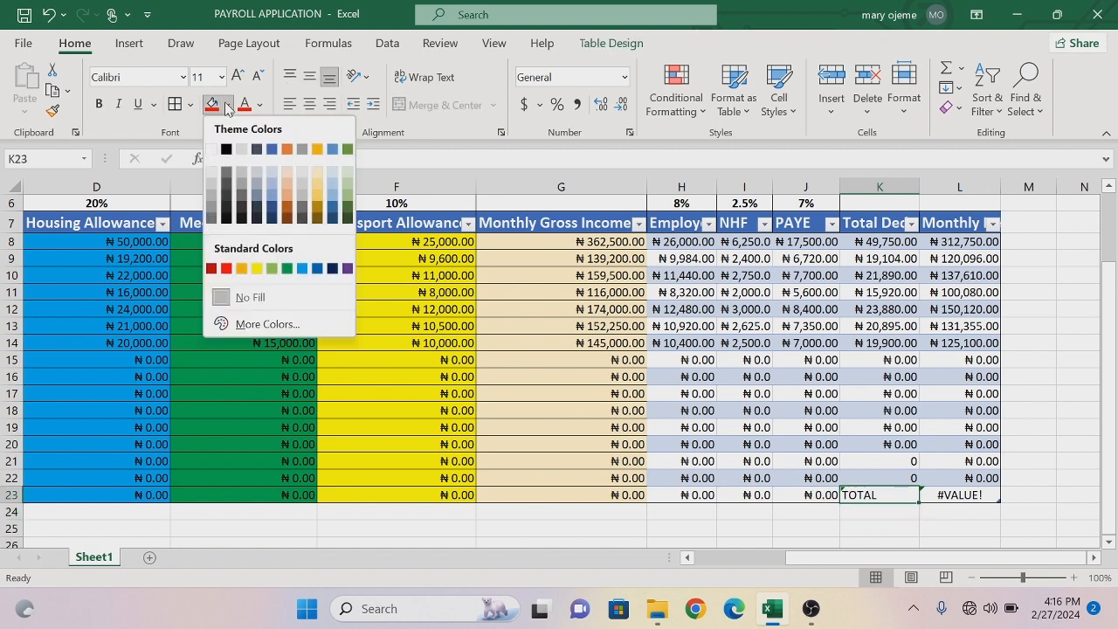
left_click(242, 270)
- Replace the formula in cell L23 with =SUM(L8:L14) and widen column L to fit the total
left_click(975, 495)
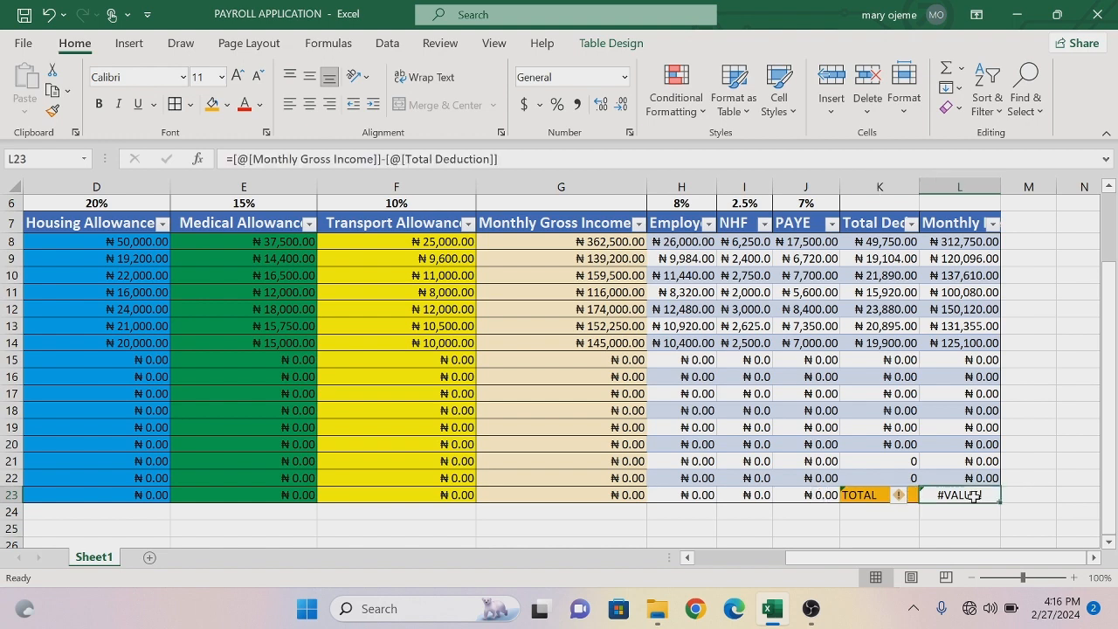
key("BackSpace")
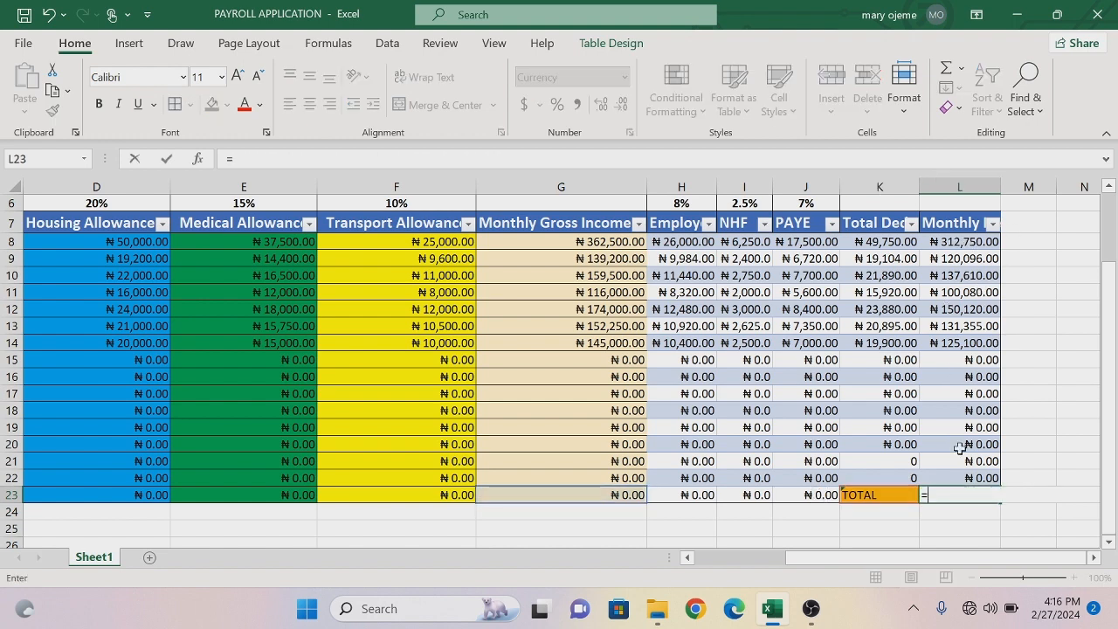
type("=SUM(")
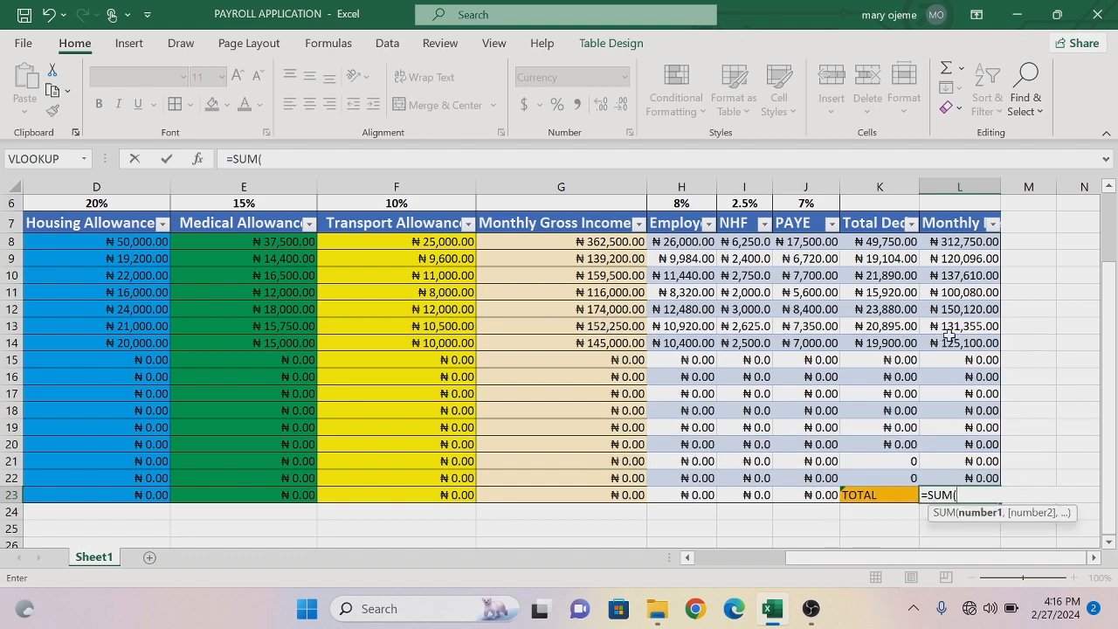
left_click_drag(959, 243, 958, 340)
key("Return")
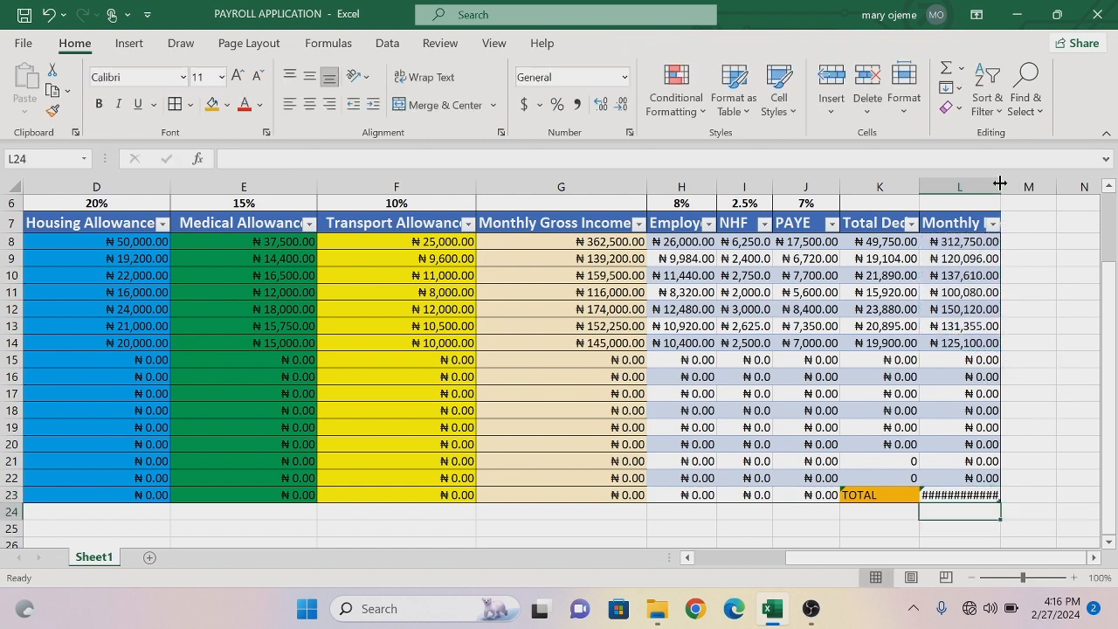
left_click_drag(1001, 185, 1031, 185)
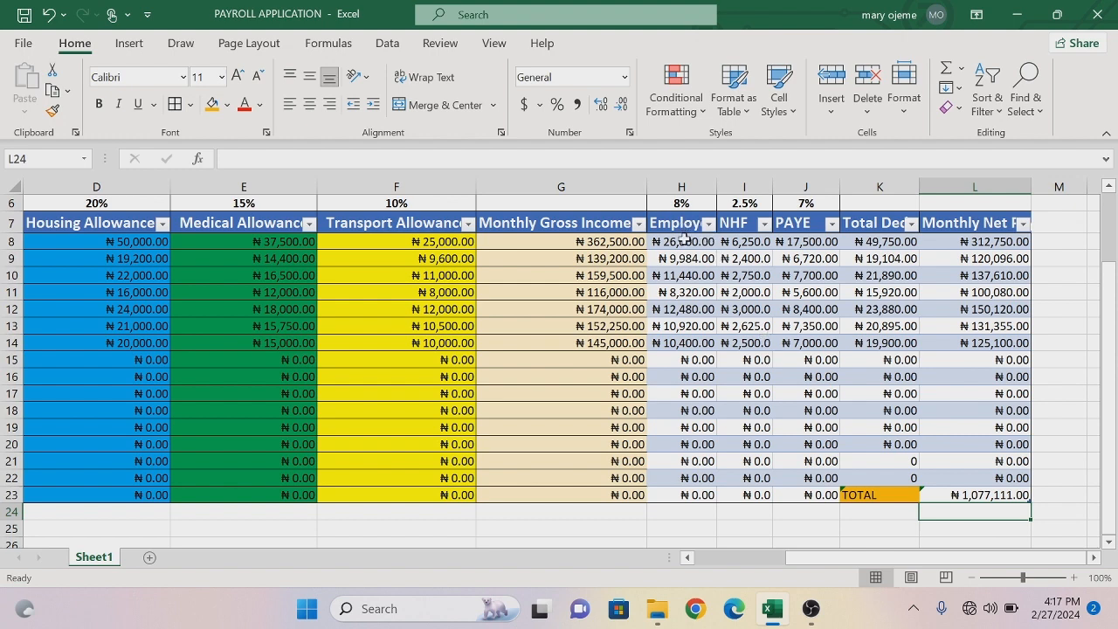
- Shade the Employee Pension cells H8:H23 soft green and the NHF cells I8:I23 gold
left_click_drag(686, 238, 696, 497)
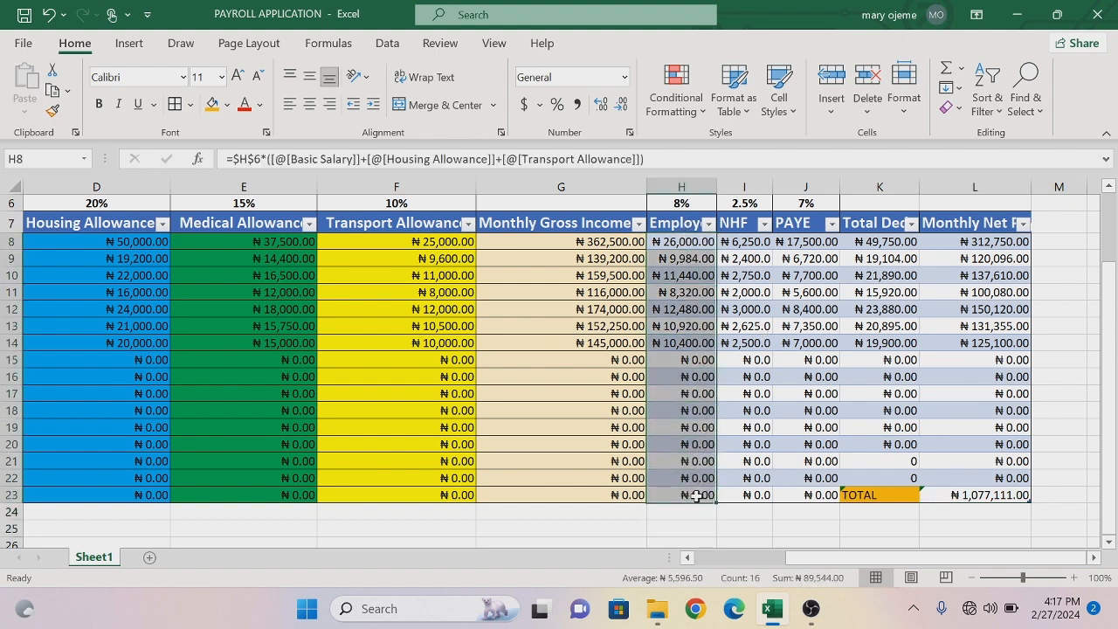
left_click(228, 105)
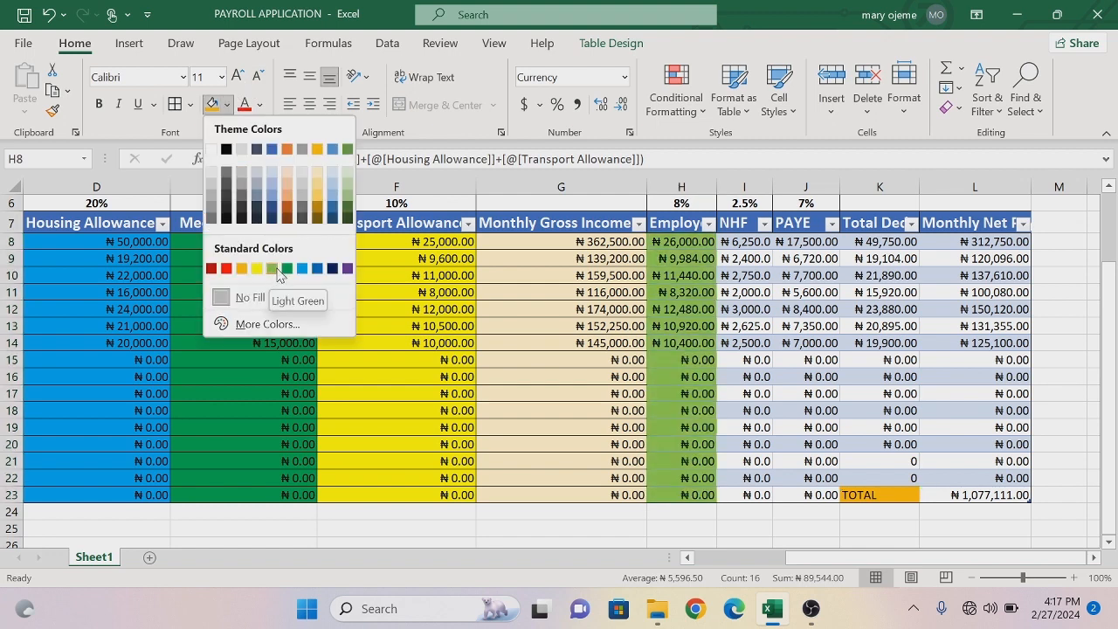
left_click(345, 195)
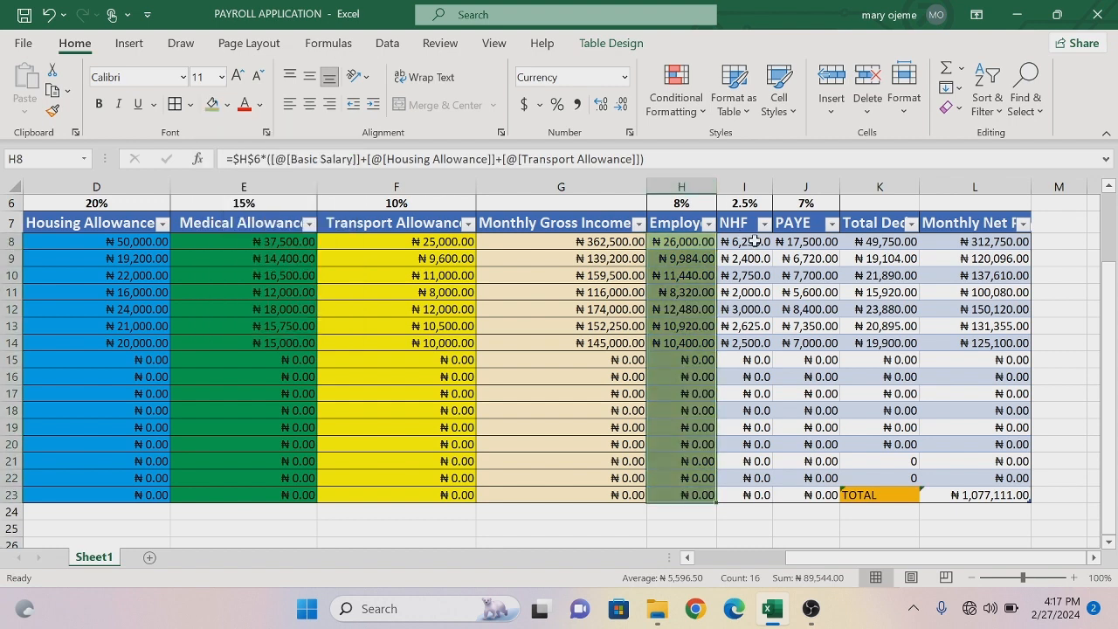
left_click_drag(754, 241, 754, 499)
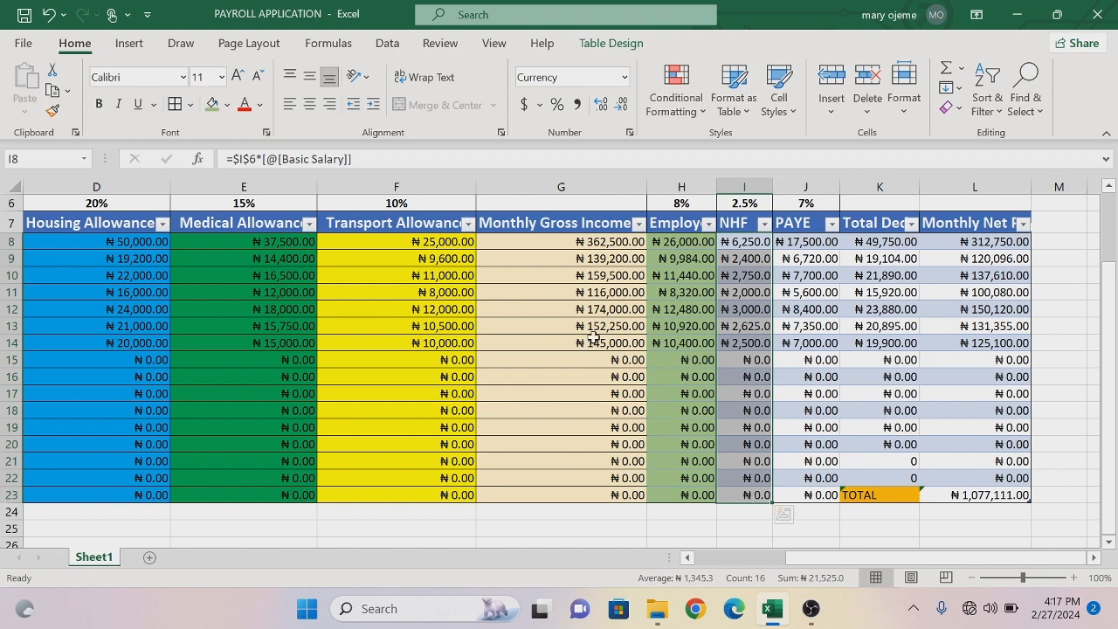
left_click(226, 105)
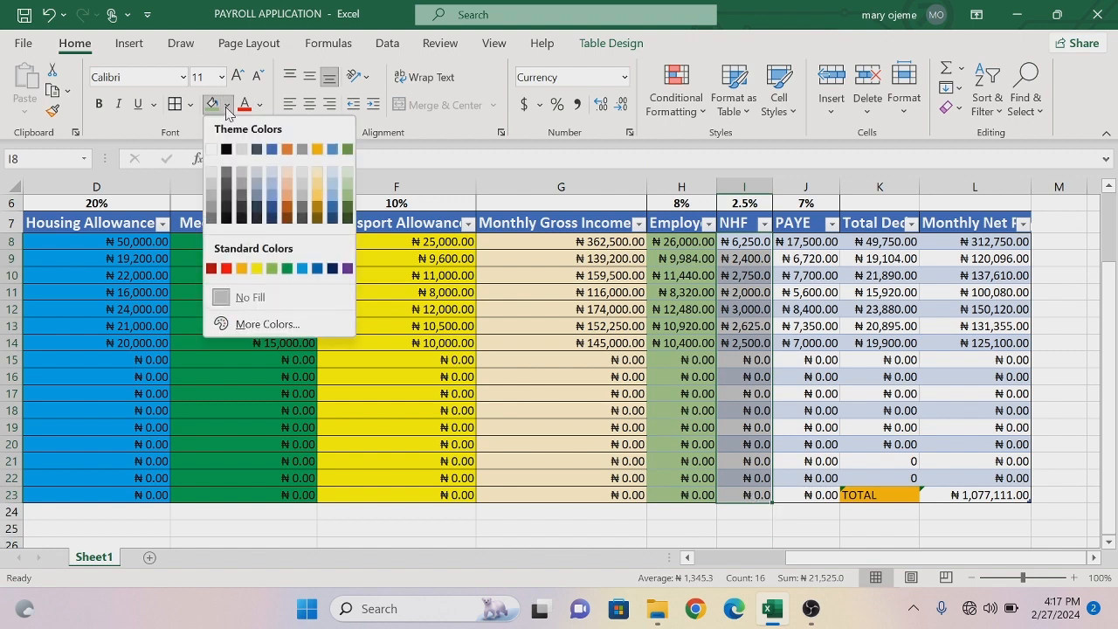
left_click(318, 201)
- Shade the PAYE cells J8:J23 medium blue and the Total Deduction cells K8:K22 gray
left_click_drag(819, 240, 809, 497)
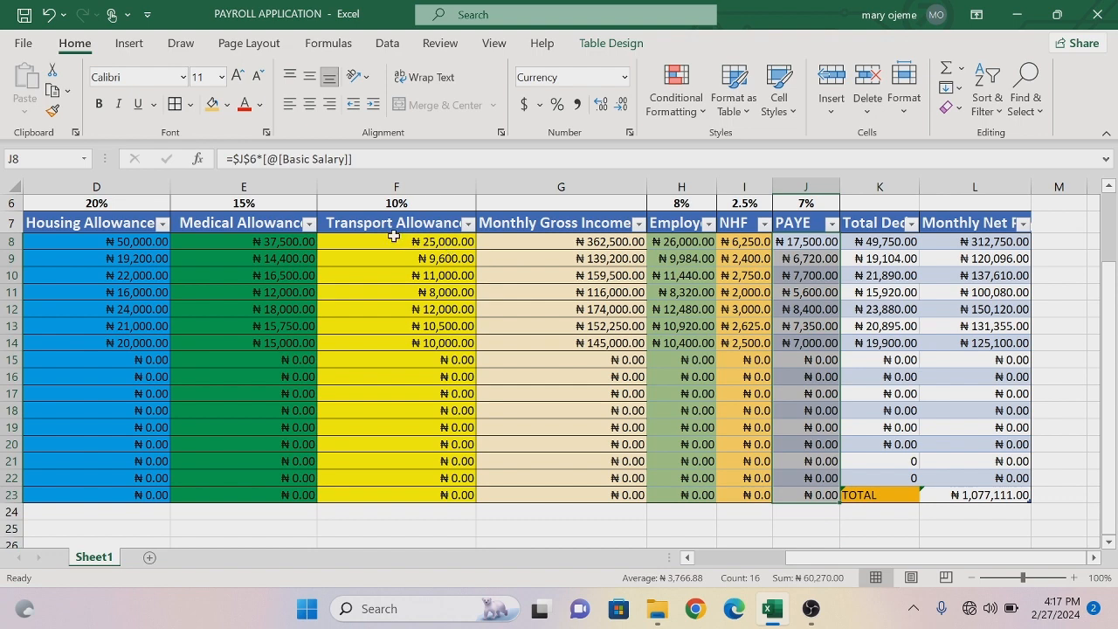
left_click(227, 105)
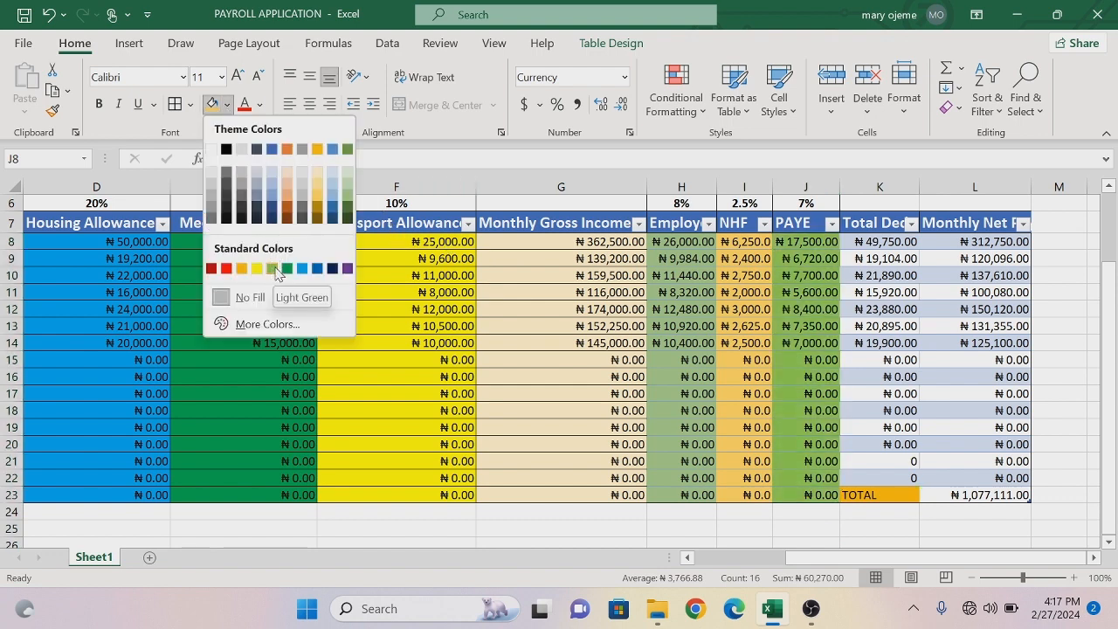
left_click(270, 200)
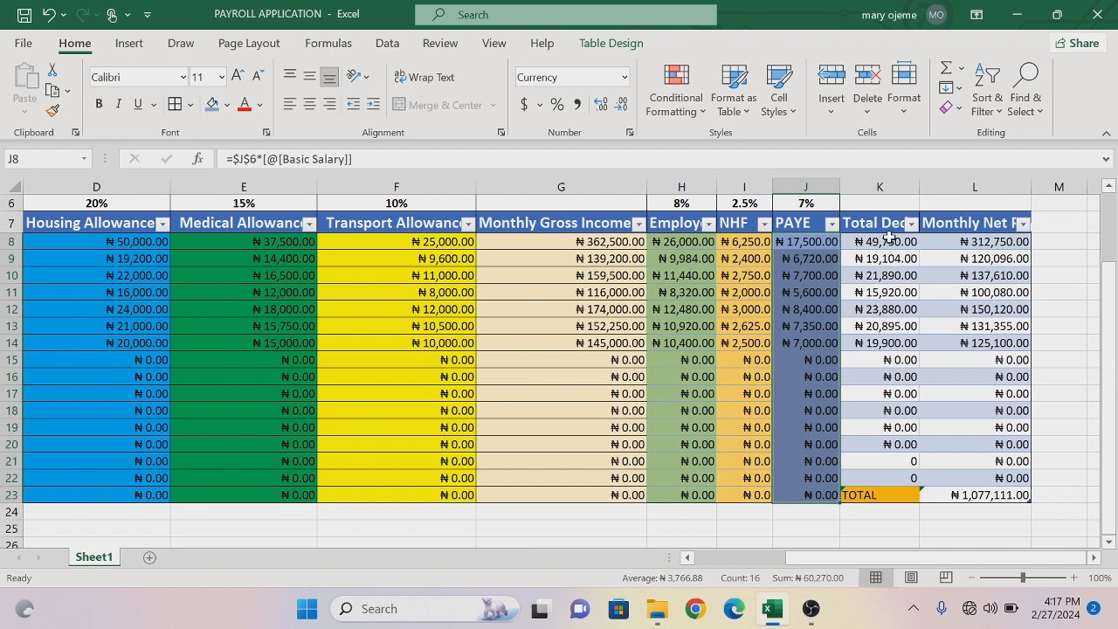
left_click_drag(889, 238, 888, 478)
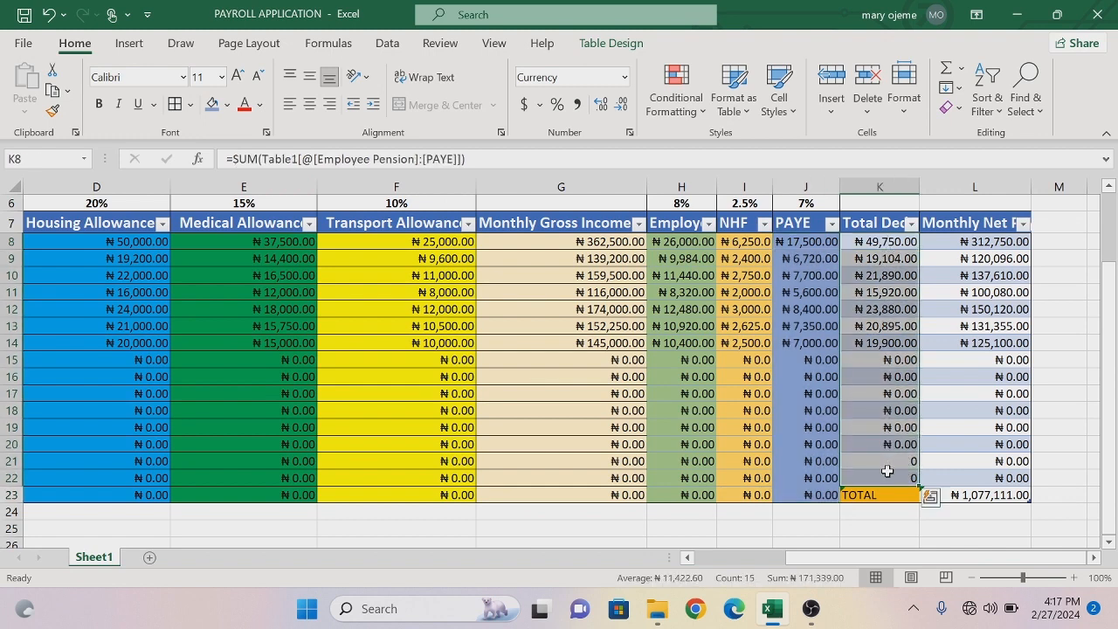
left_click(226, 105)
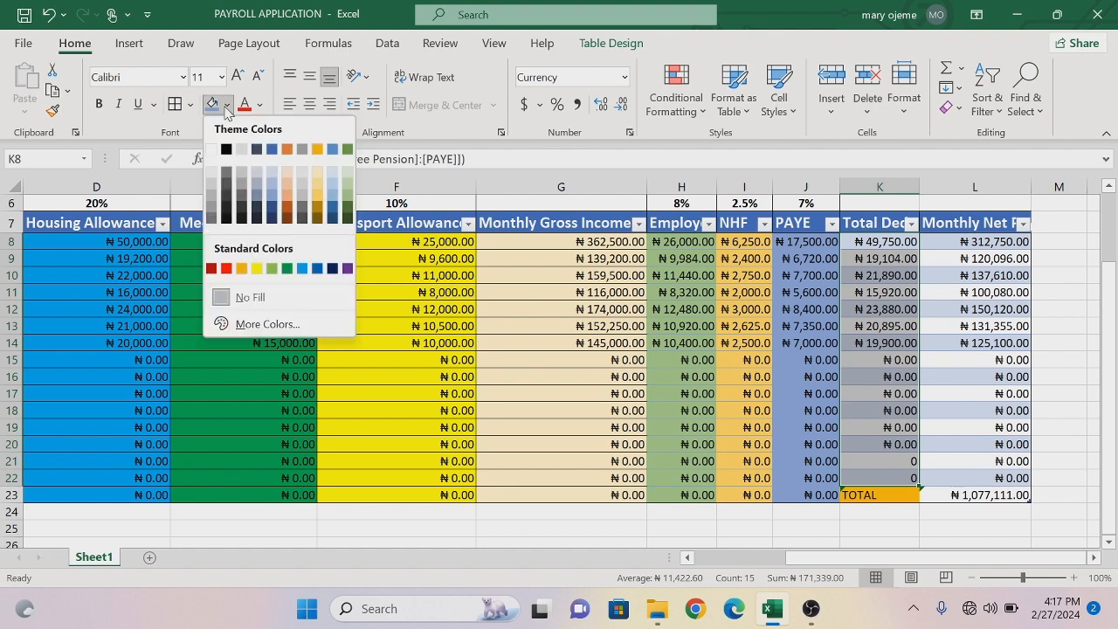
left_click(302, 210)
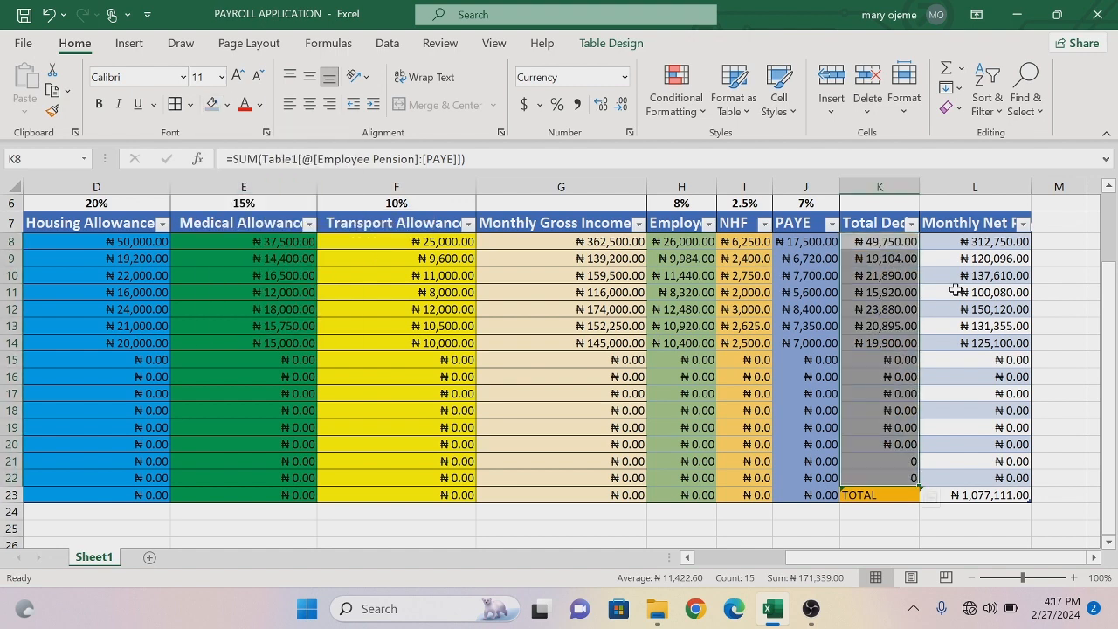
- Shade the Monthly Net Pay cells L8:L22 light orange and the total in cell L23 yellow
left_click_drag(977, 242, 1004, 487)
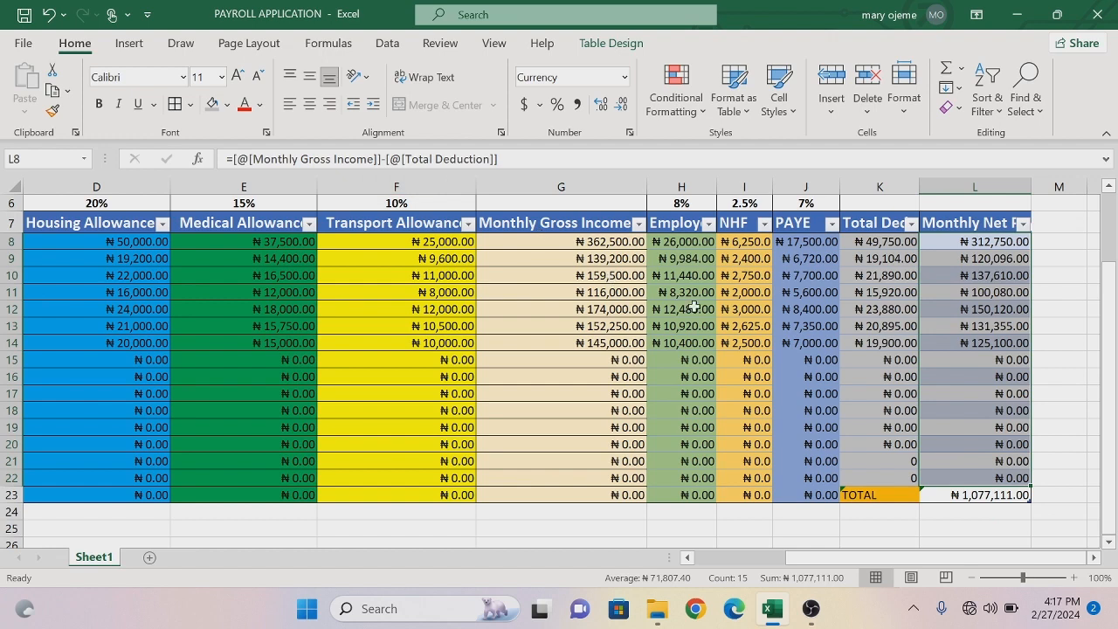
left_click(228, 105)
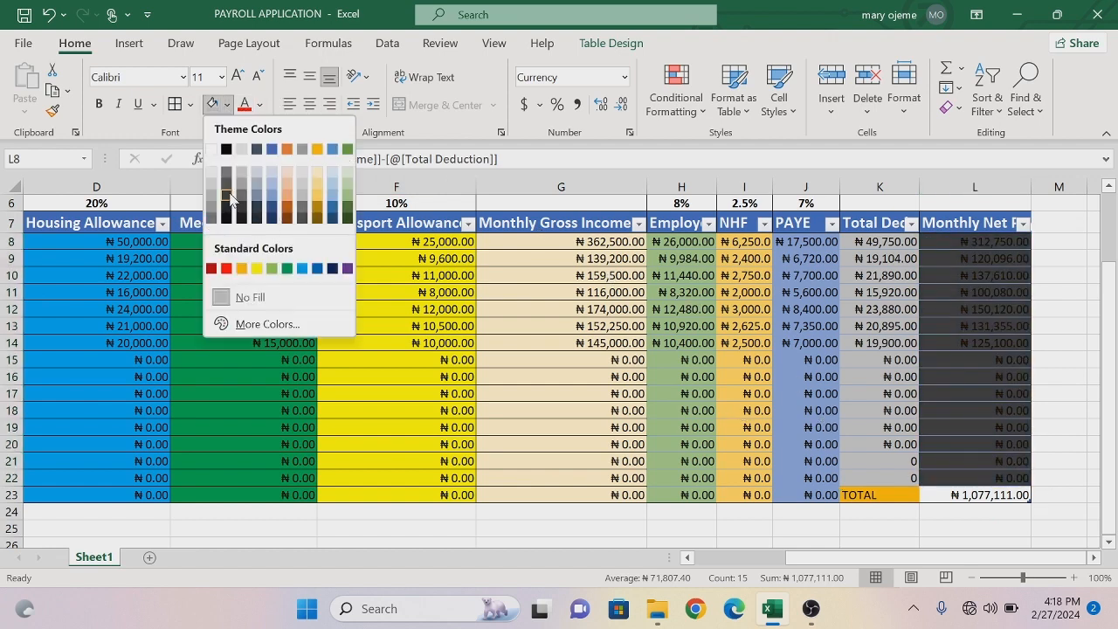
left_click(286, 185)
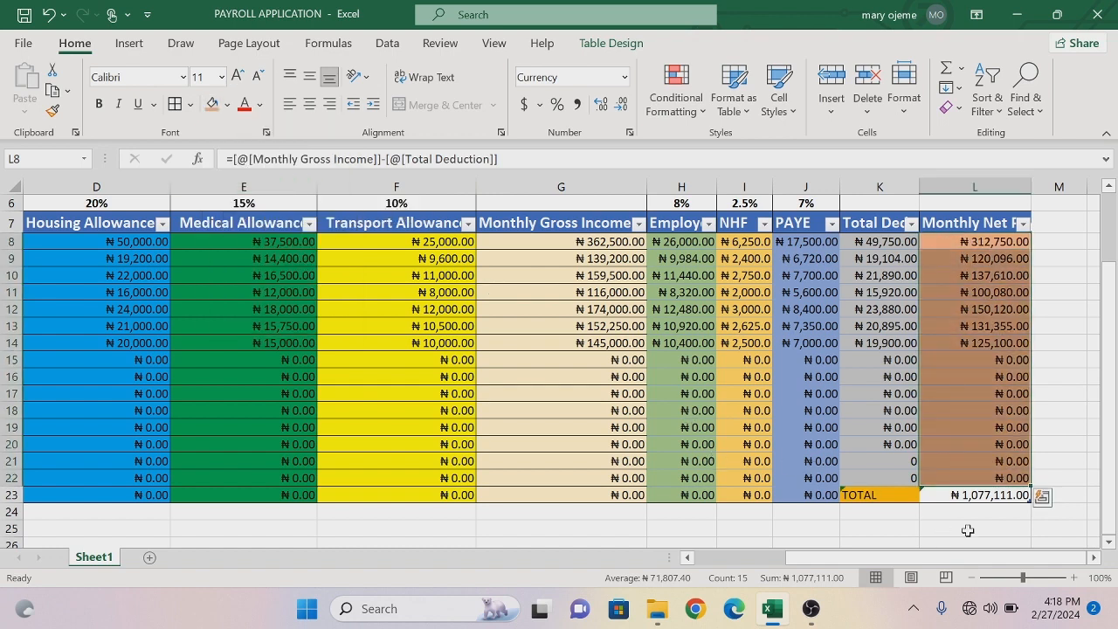
left_click(990, 498)
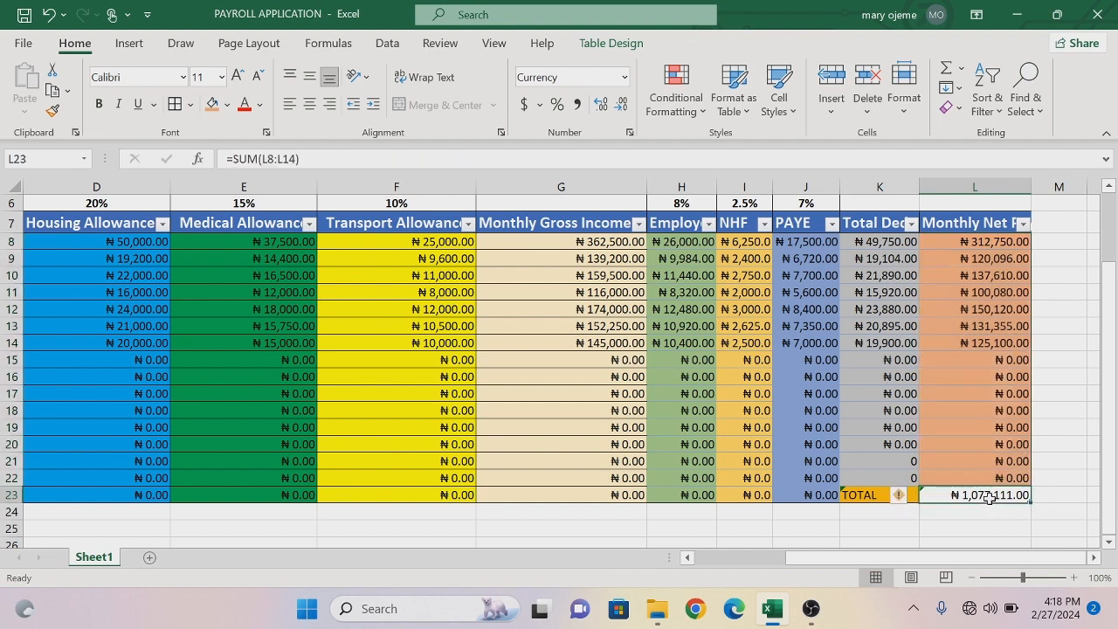
left_click(225, 105)
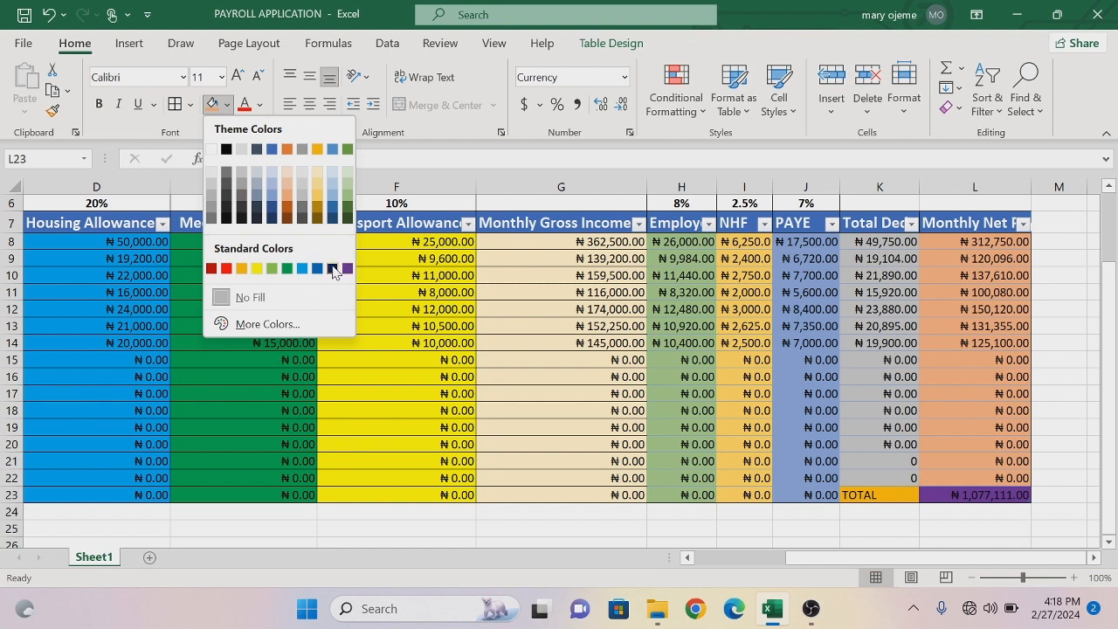
left_click(257, 268)
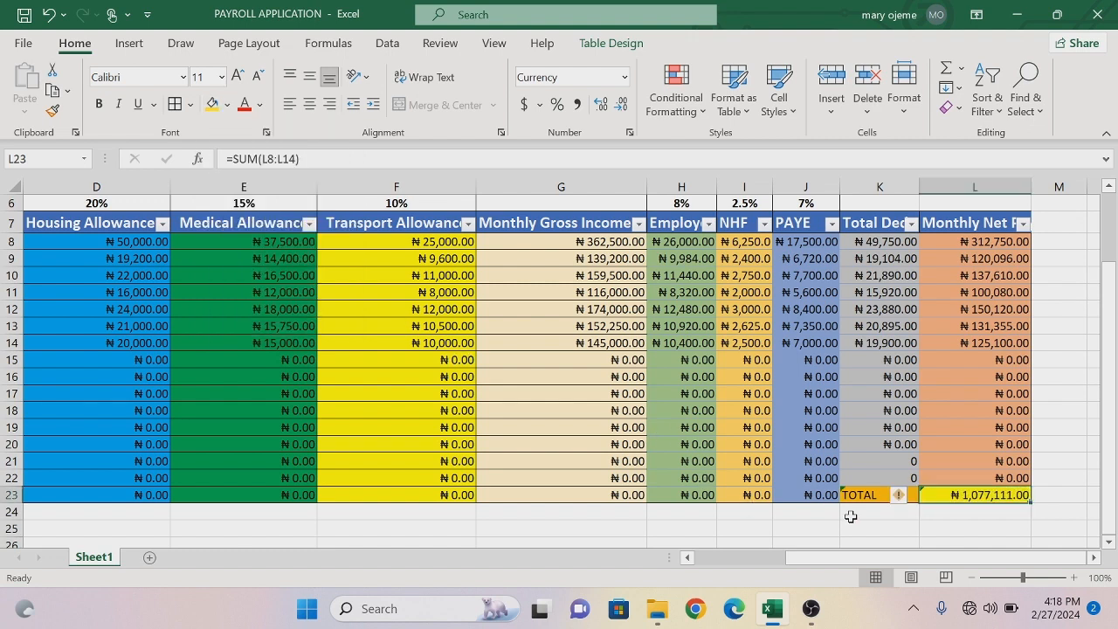
- Zoom the sheet out to 79% and widen the PAYE column so its amounts fit
left_click_drag(898, 541, 689, 537)
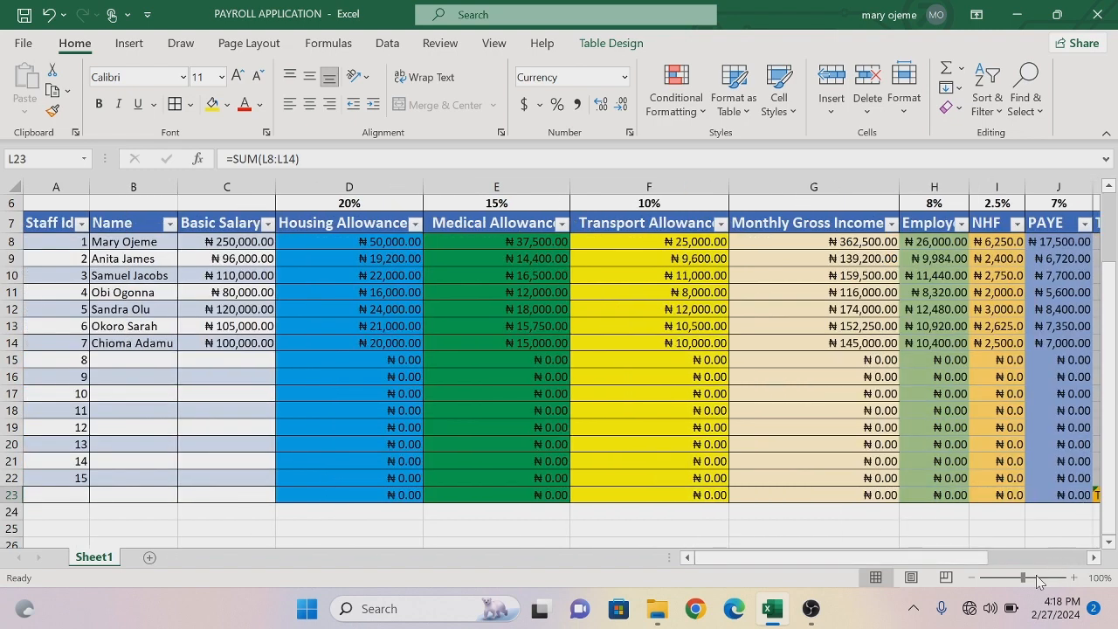
left_click_drag(1024, 584, 1014, 577)
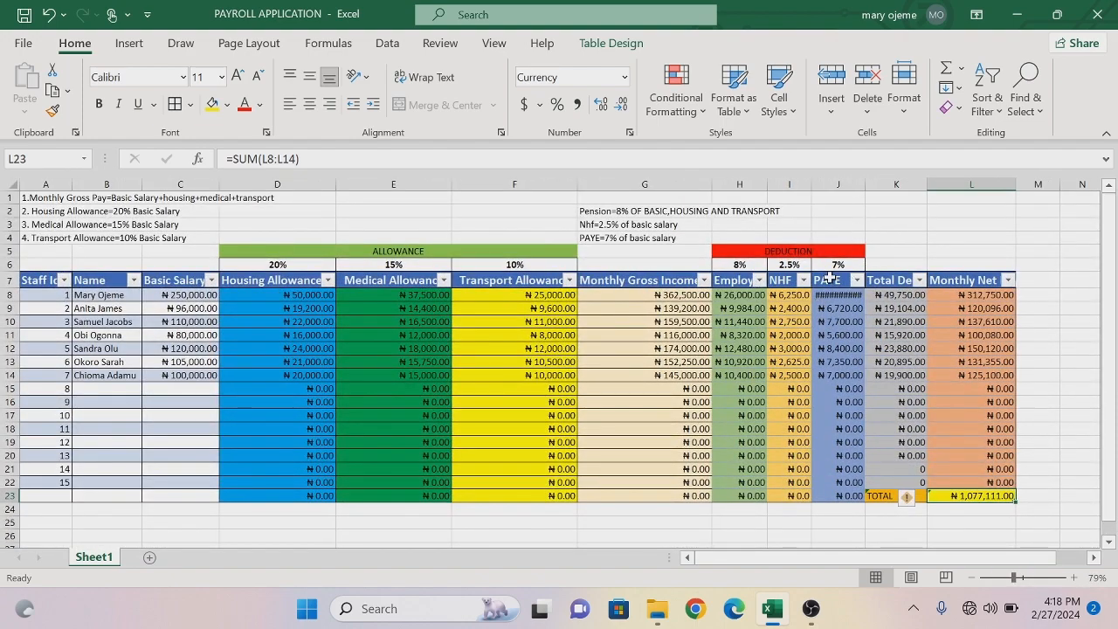
left_click_drag(866, 183, 872, 183)
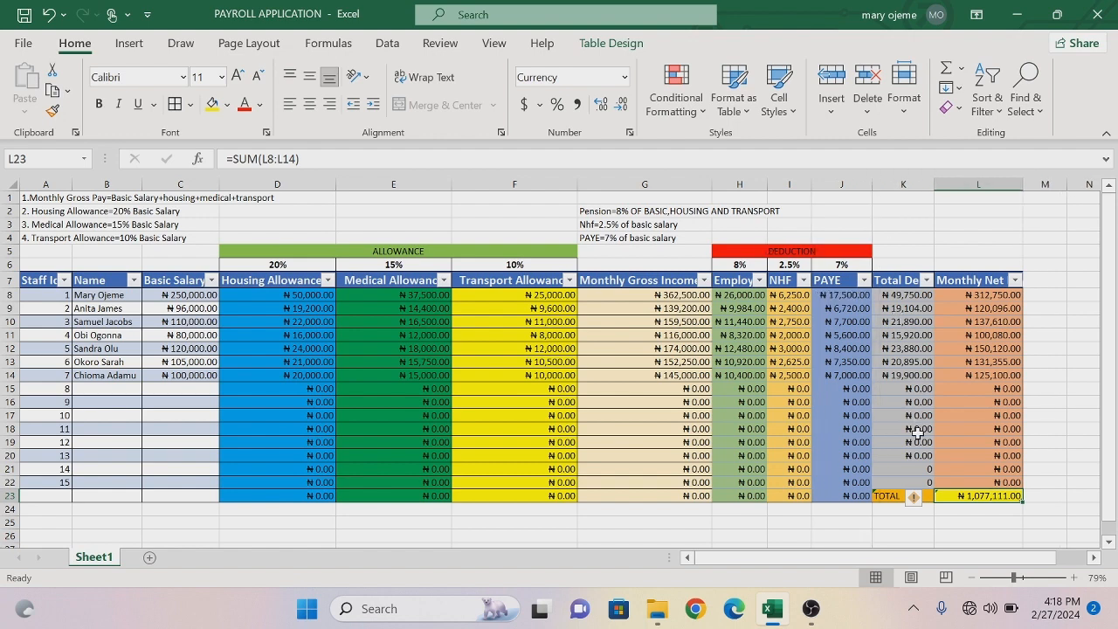
left_click_drag(902, 570, 692, 564)
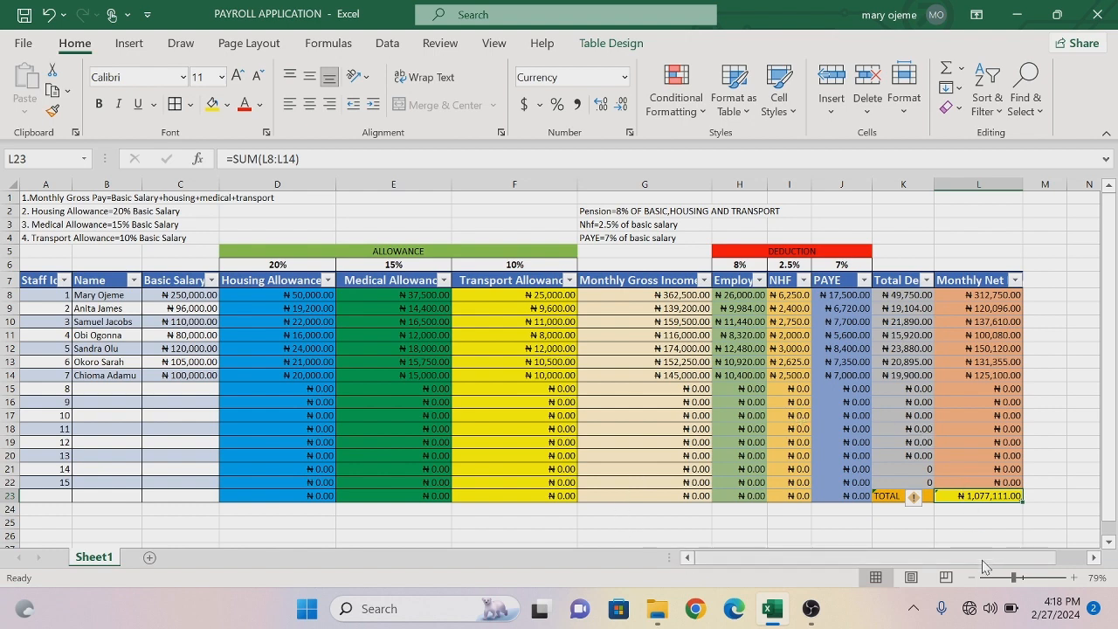
left_click_drag(985, 564, 1058, 541)
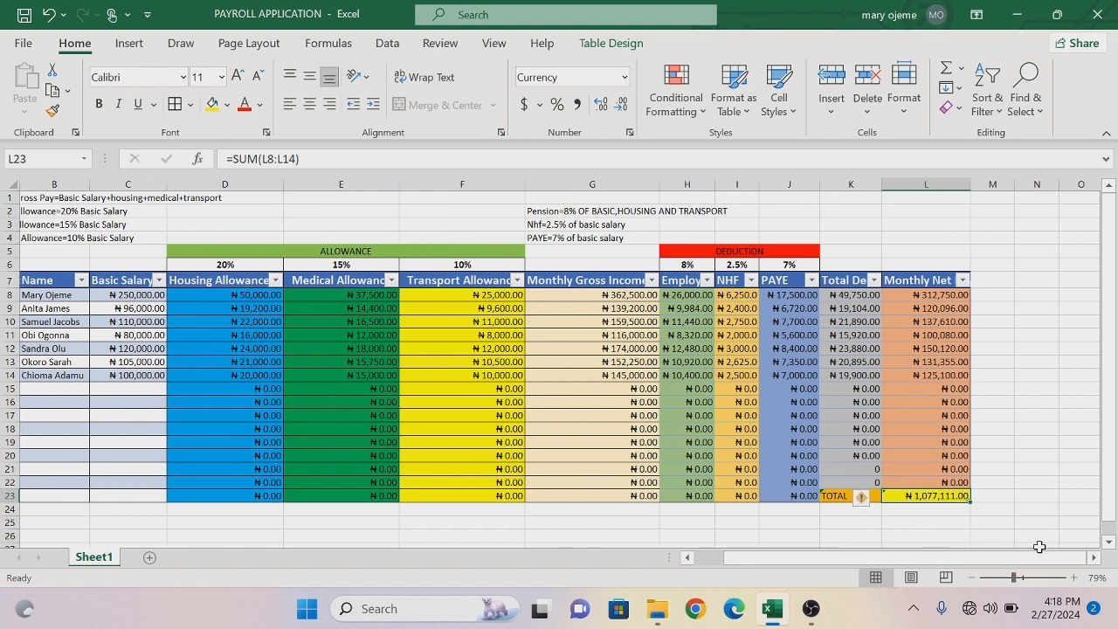